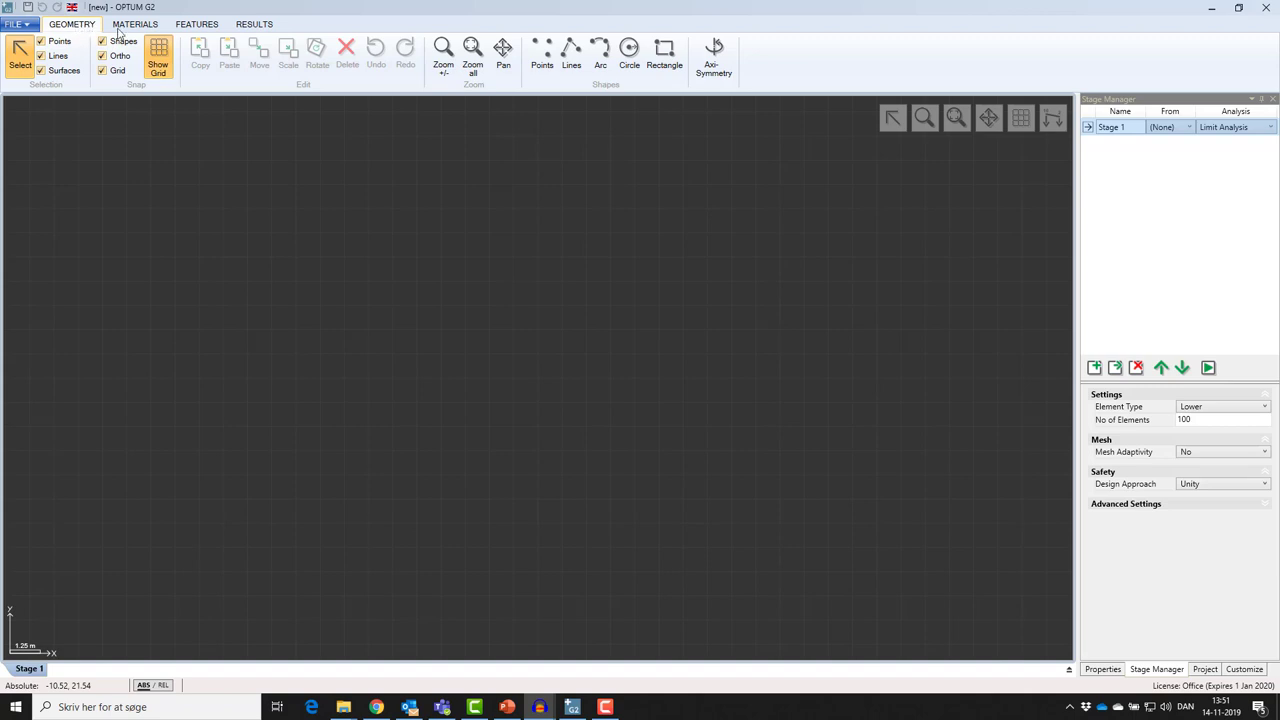
Step: Review the available geometry, material, feature and result tools, plus the object properties, stage, project and customization settings
click(131, 26)
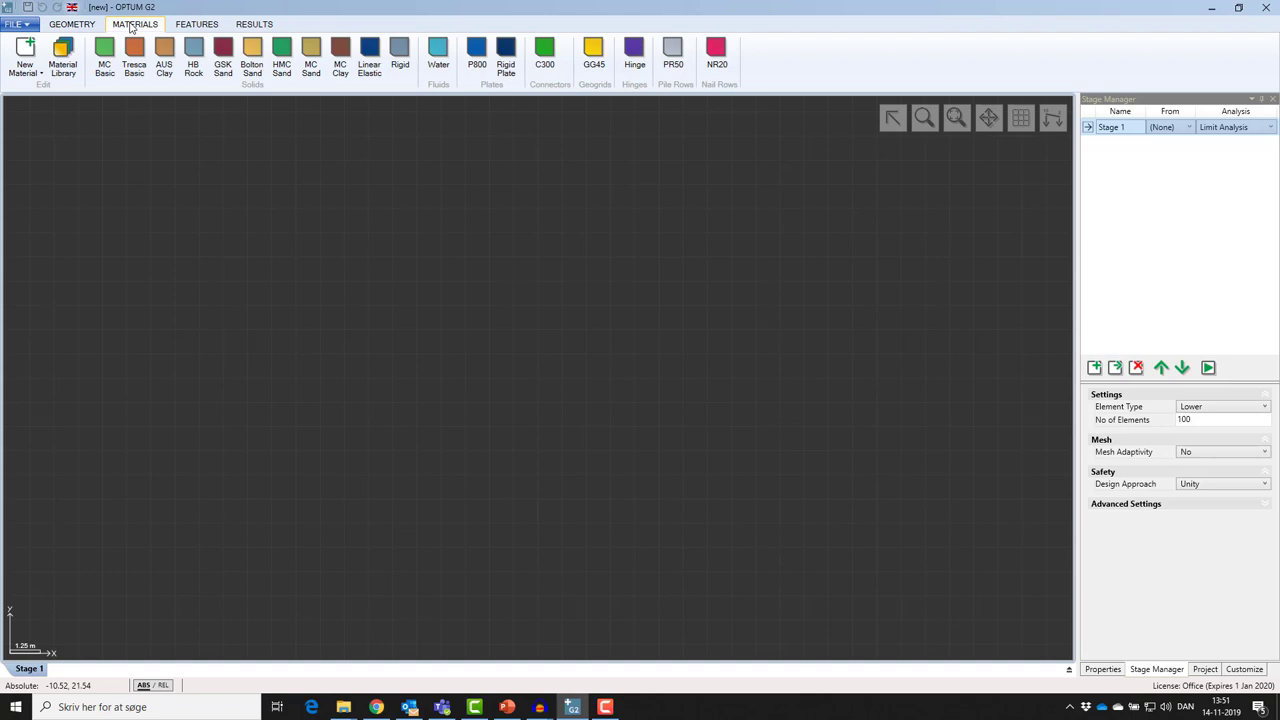
click(196, 26)
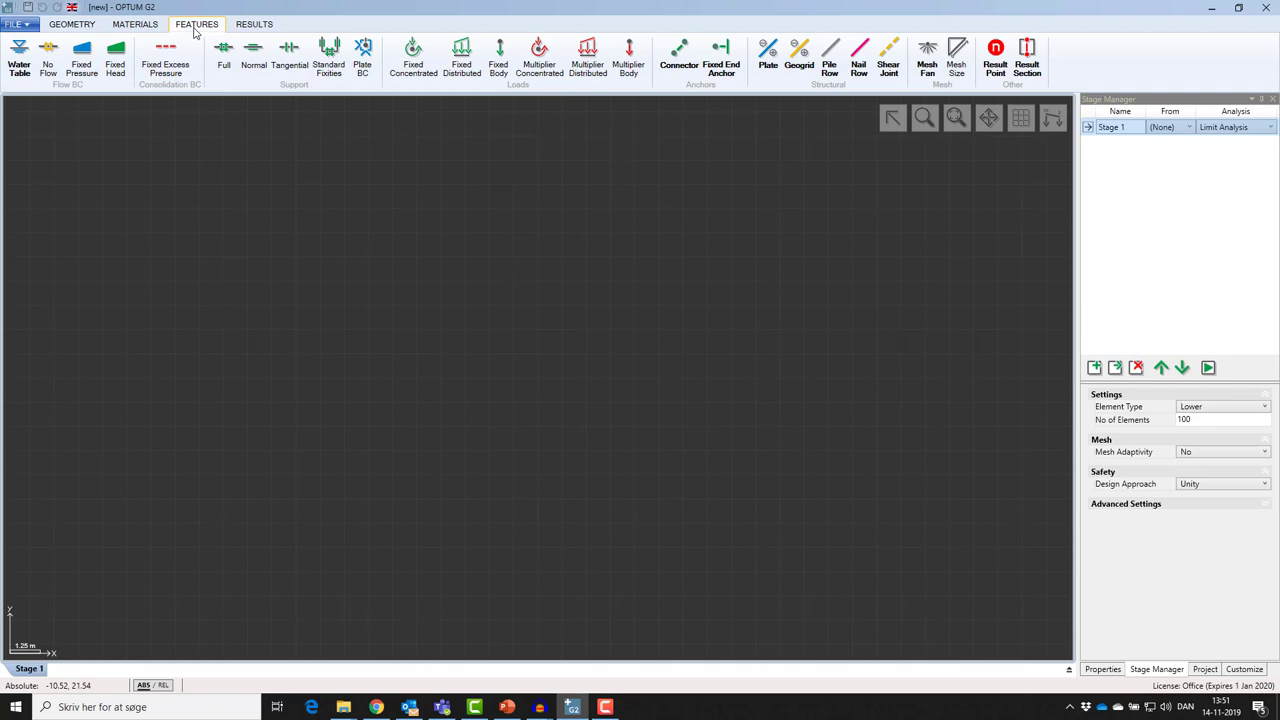
click(260, 26)
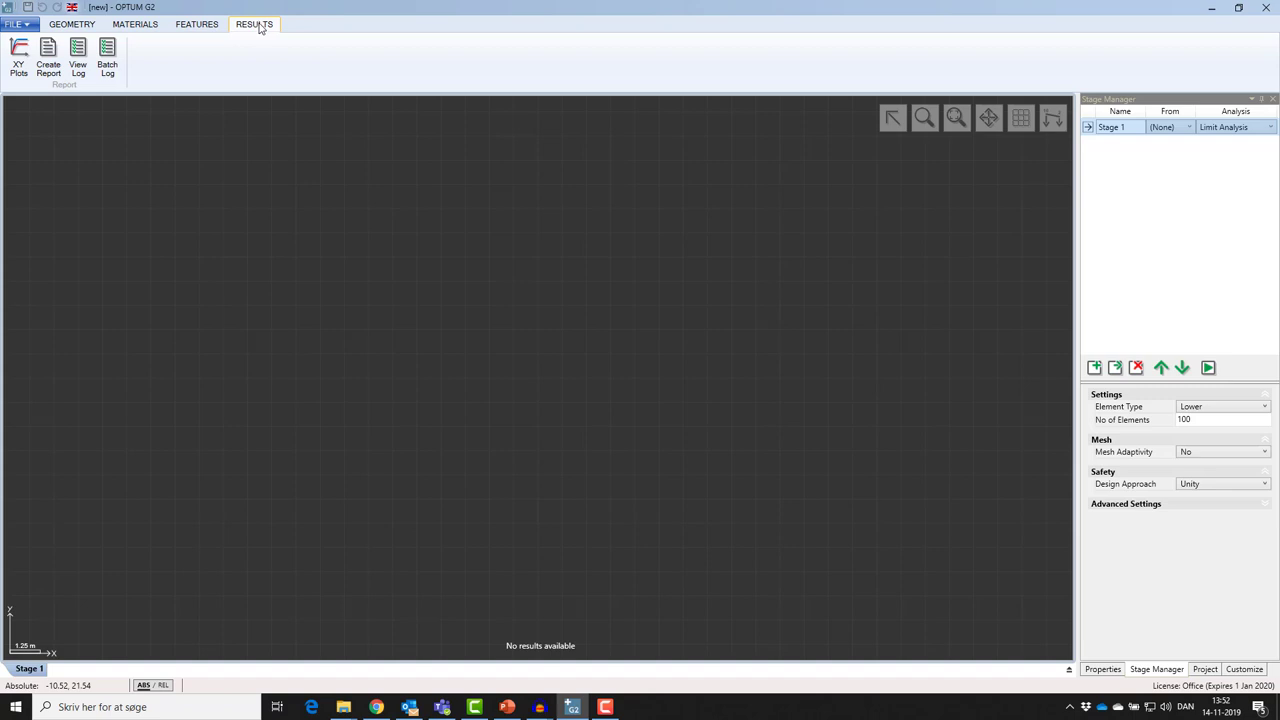
click(77, 28)
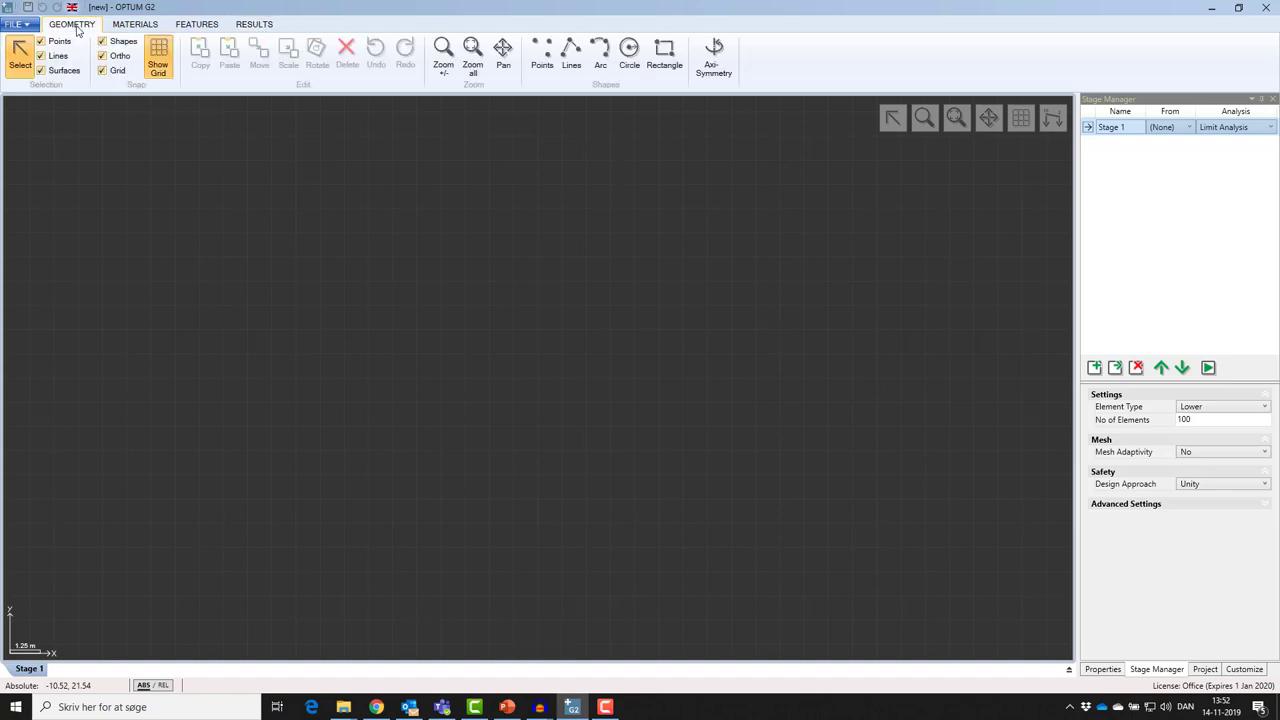
click(1103, 669)
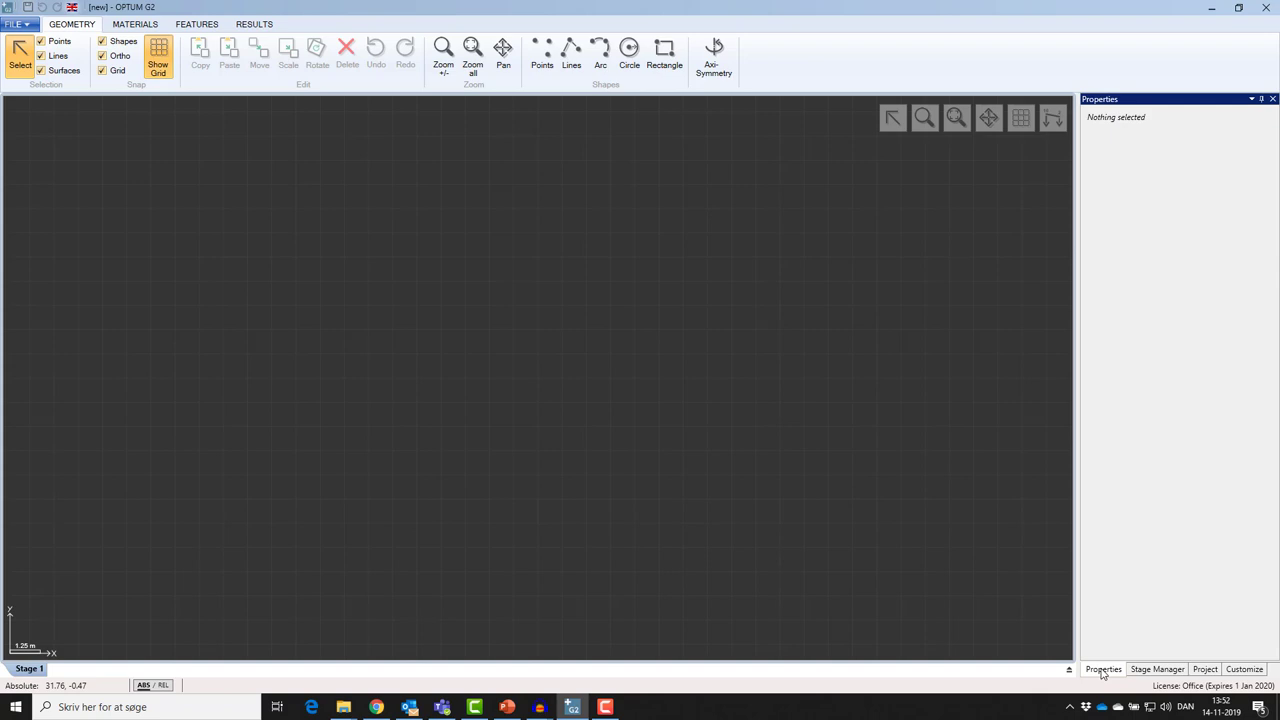
click(1160, 671)
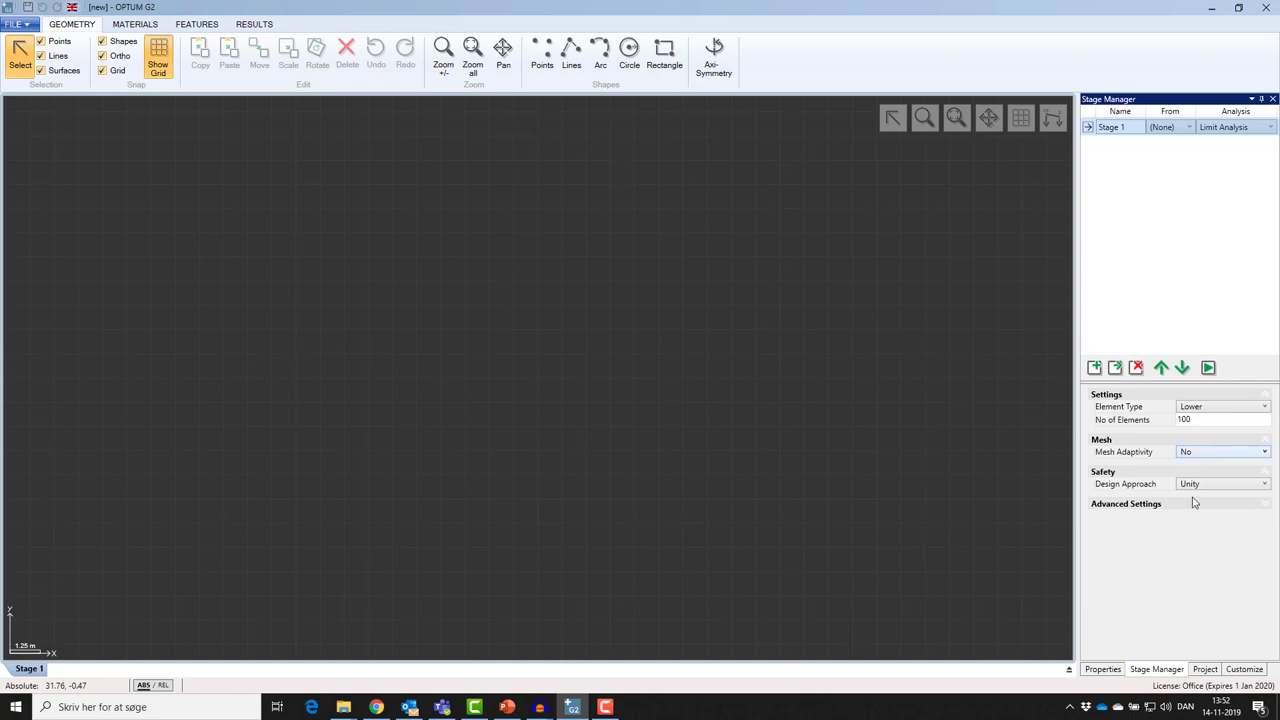
click(1206, 672)
click(1246, 672)
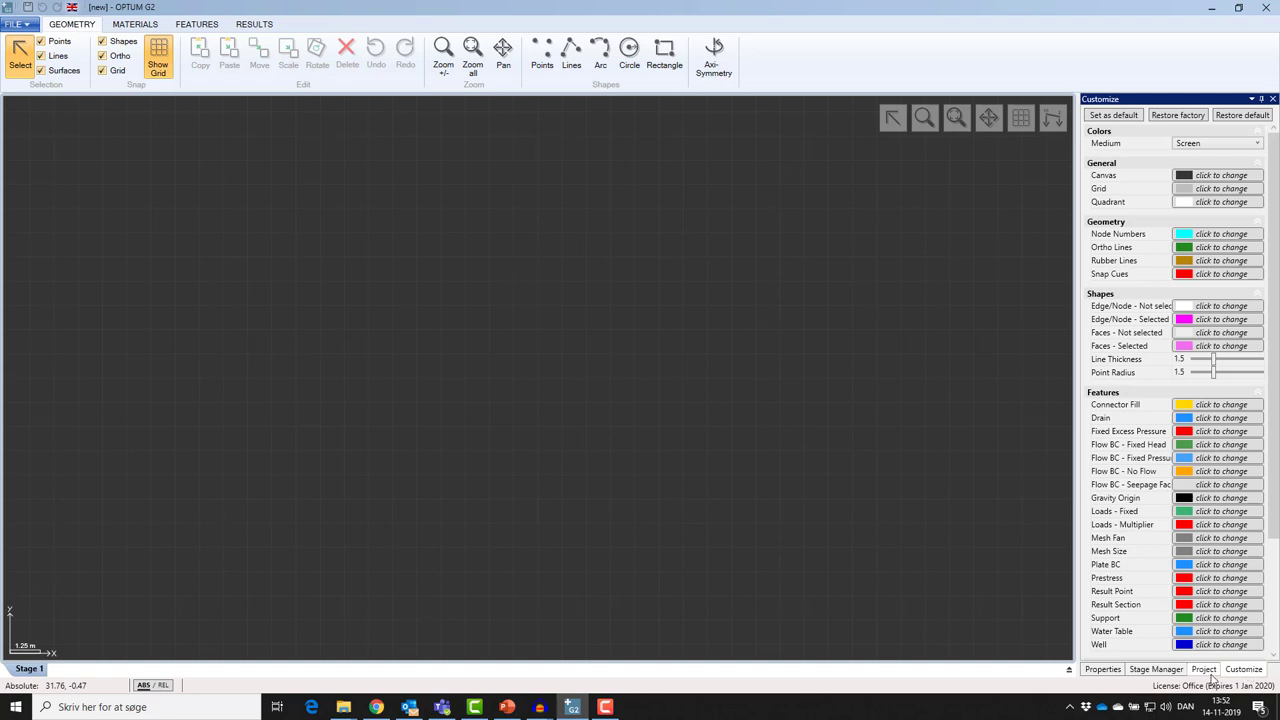
click(1206, 672)
click(1158, 670)
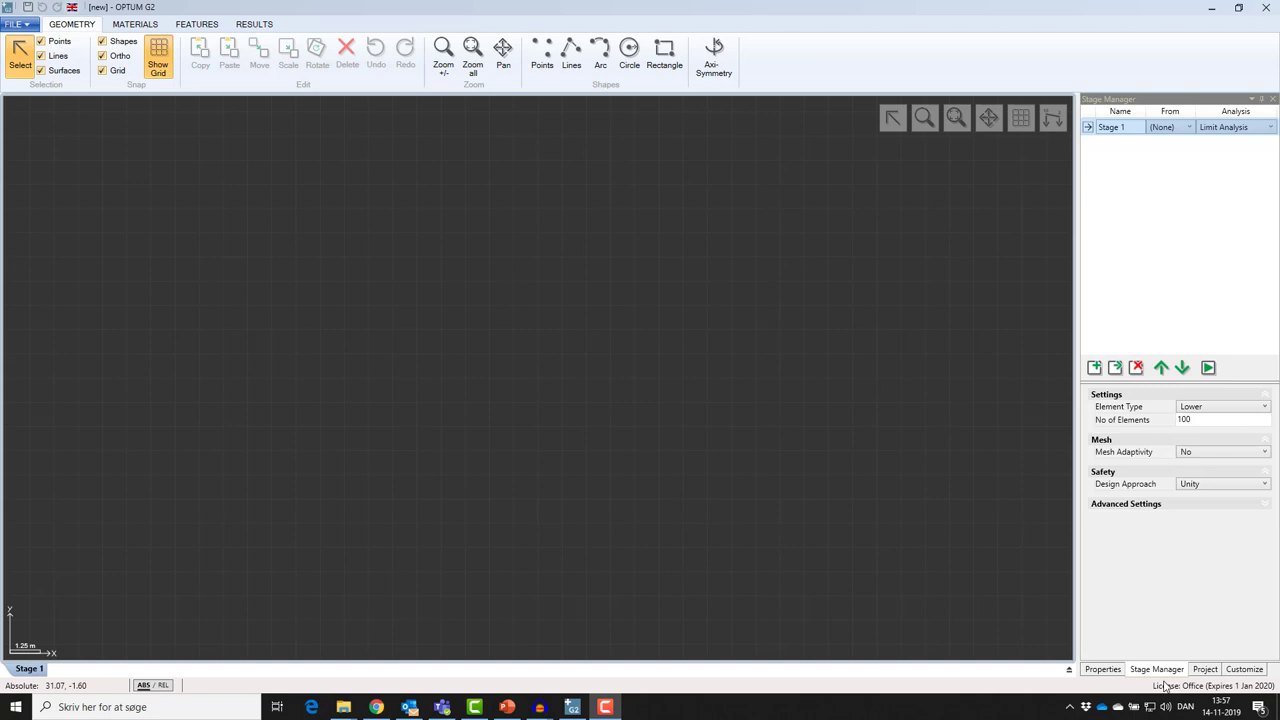
Step: Draw a rectangle 20 m wide and 10 m high with its first corner at the origin (0, 0)
click(664, 52)
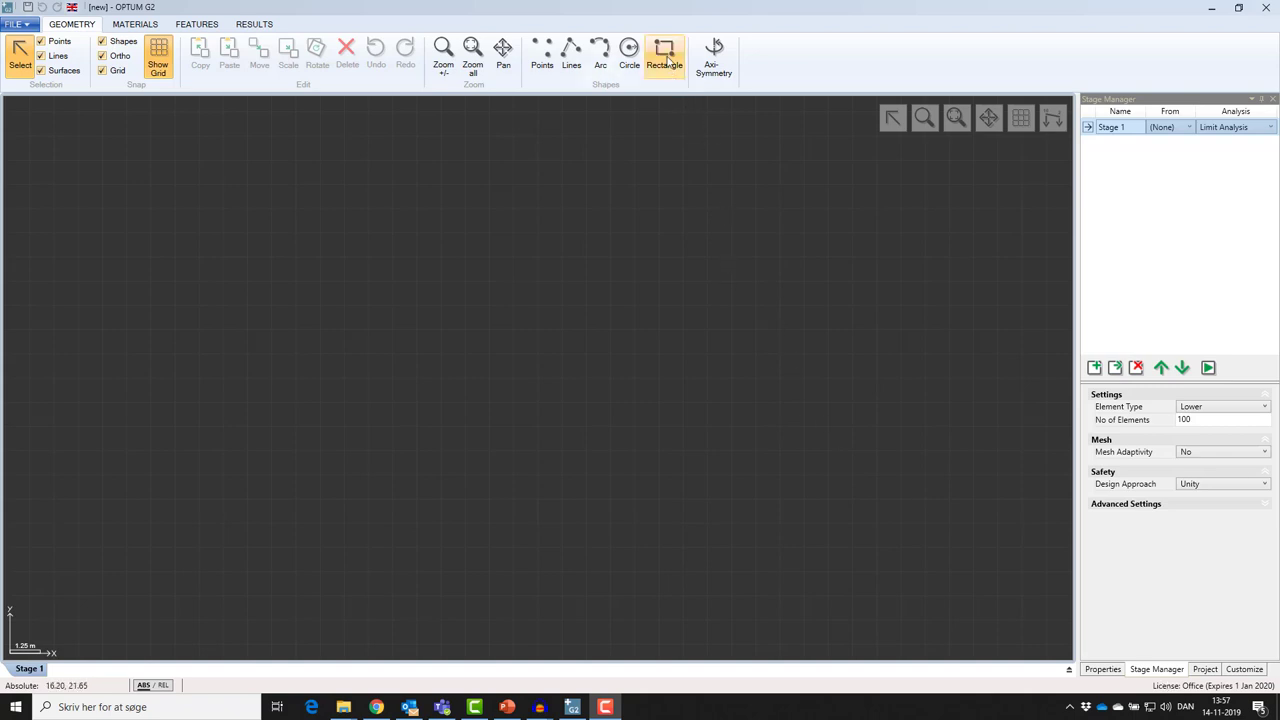
key(Escape)
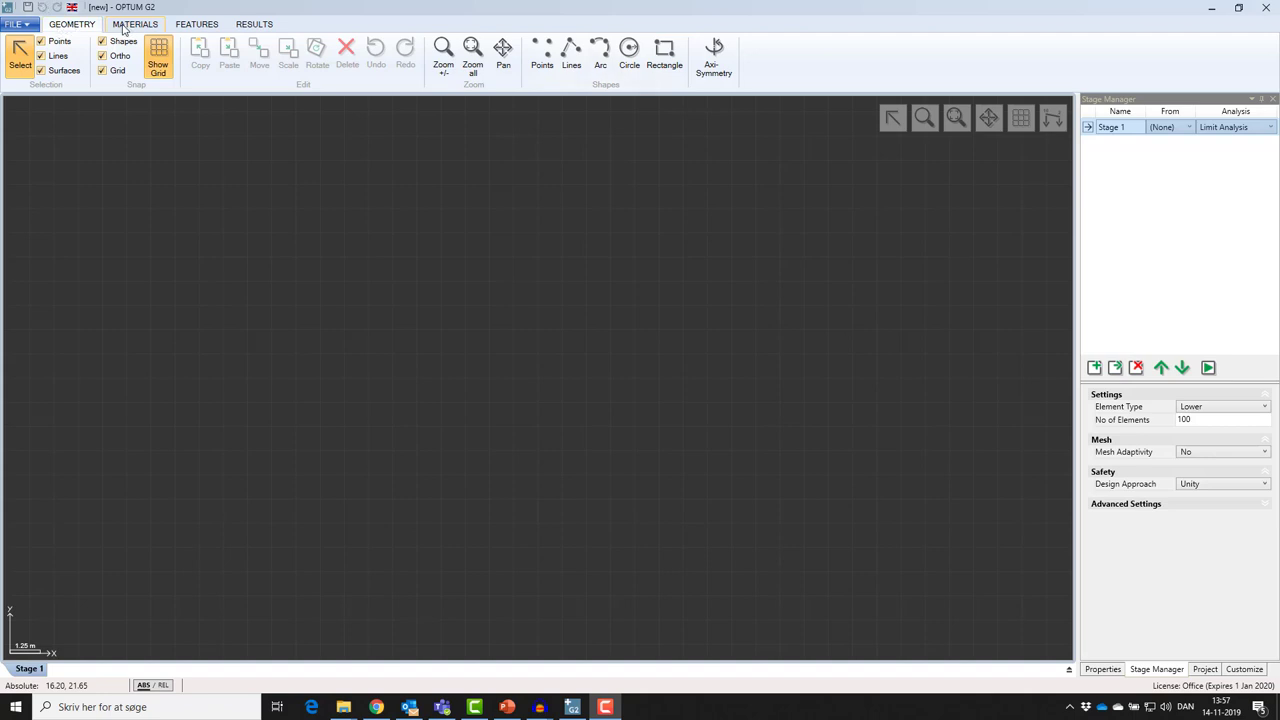
click(664, 52)
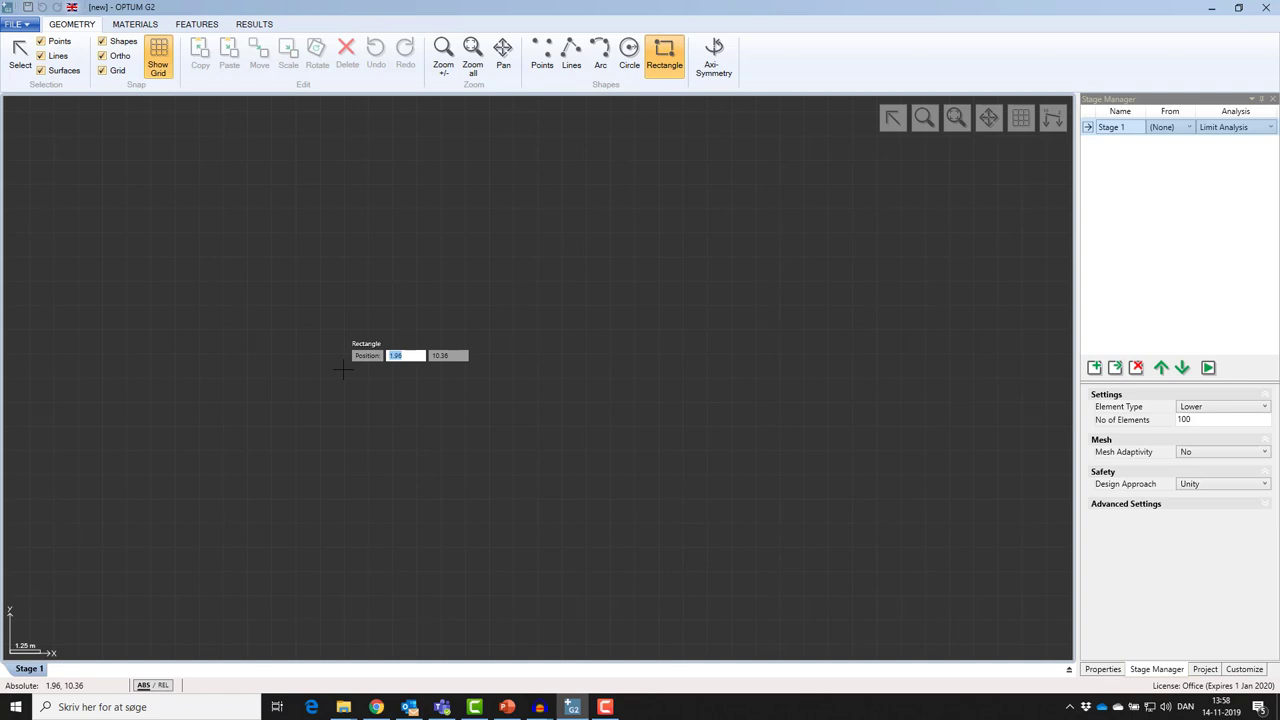
text(0)
key(Tab)
text(0)
key(Return)
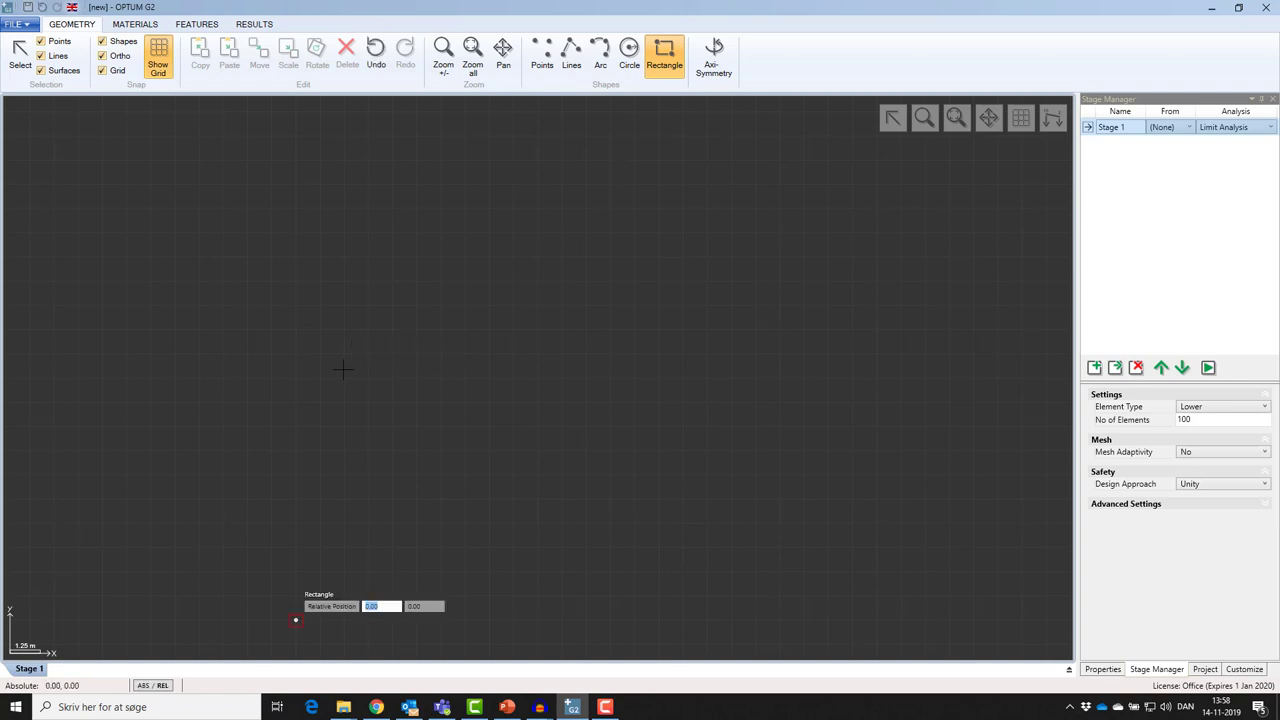
text(20)
key(Tab)
text(1)
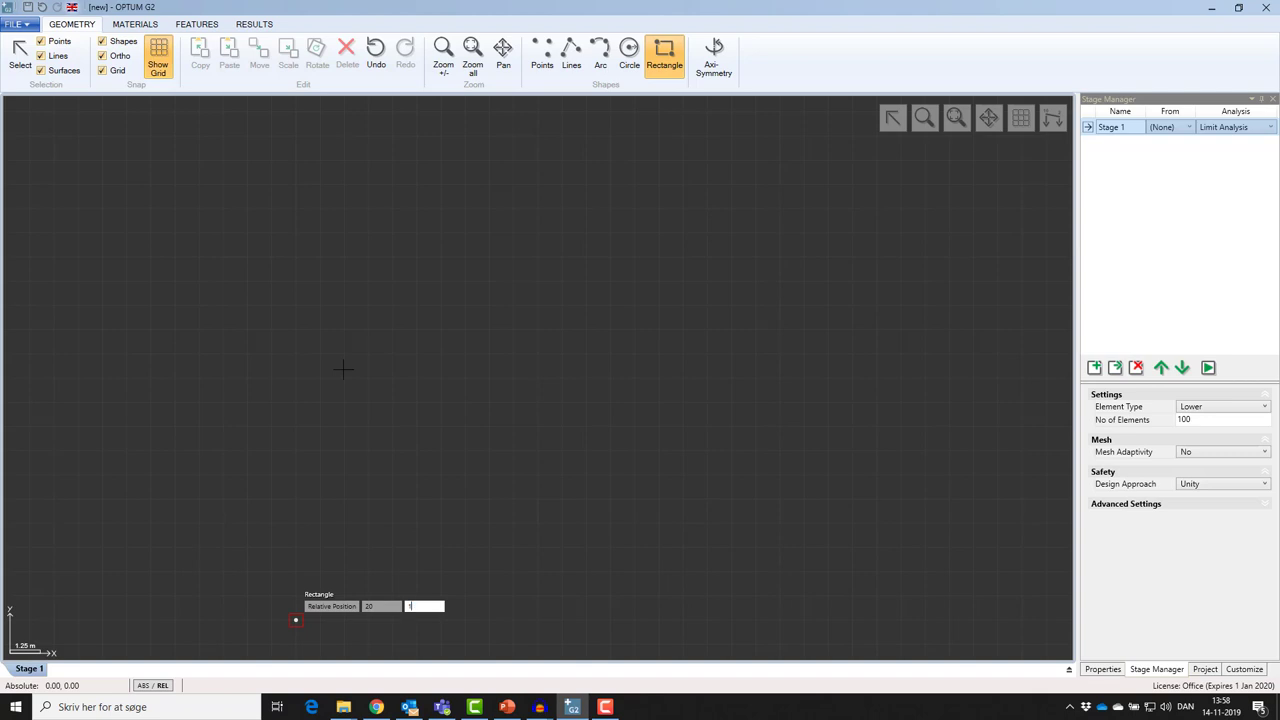
key(Return)
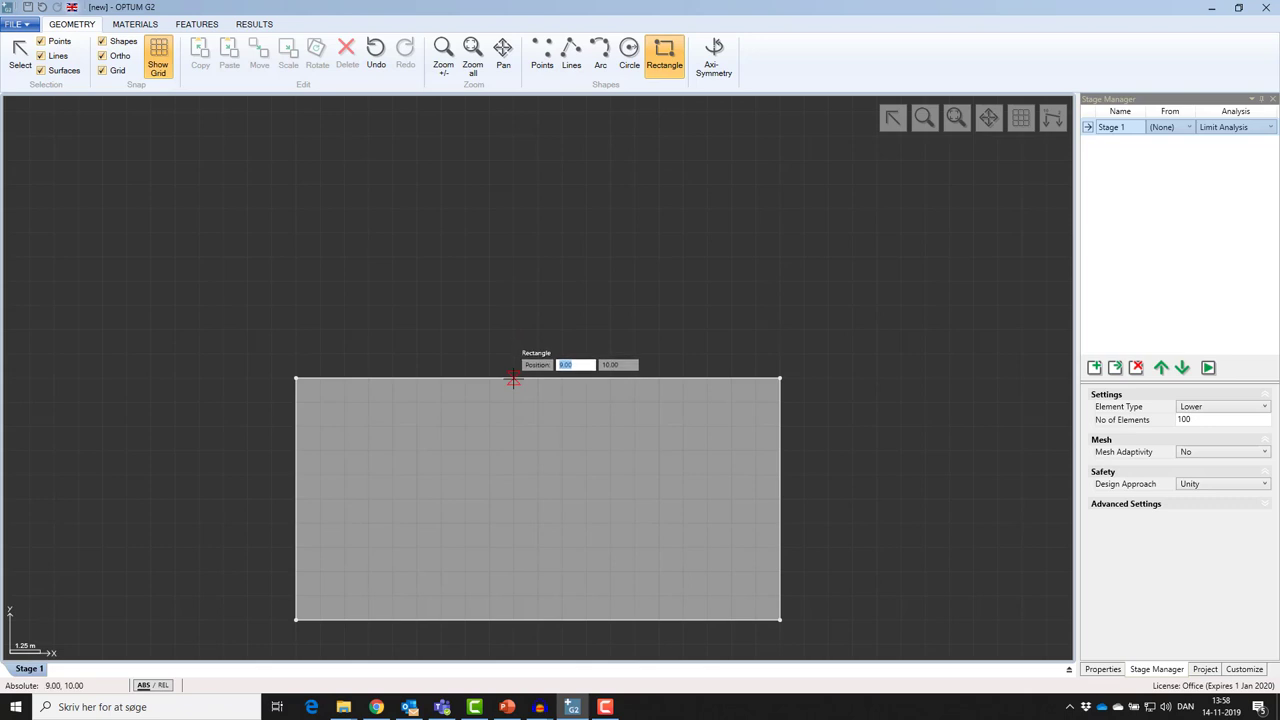
Step: Draw a 2 m by 1 m rectangle inside the soil block's top edge, from (9, 10) to (11, 9)
click(513, 378)
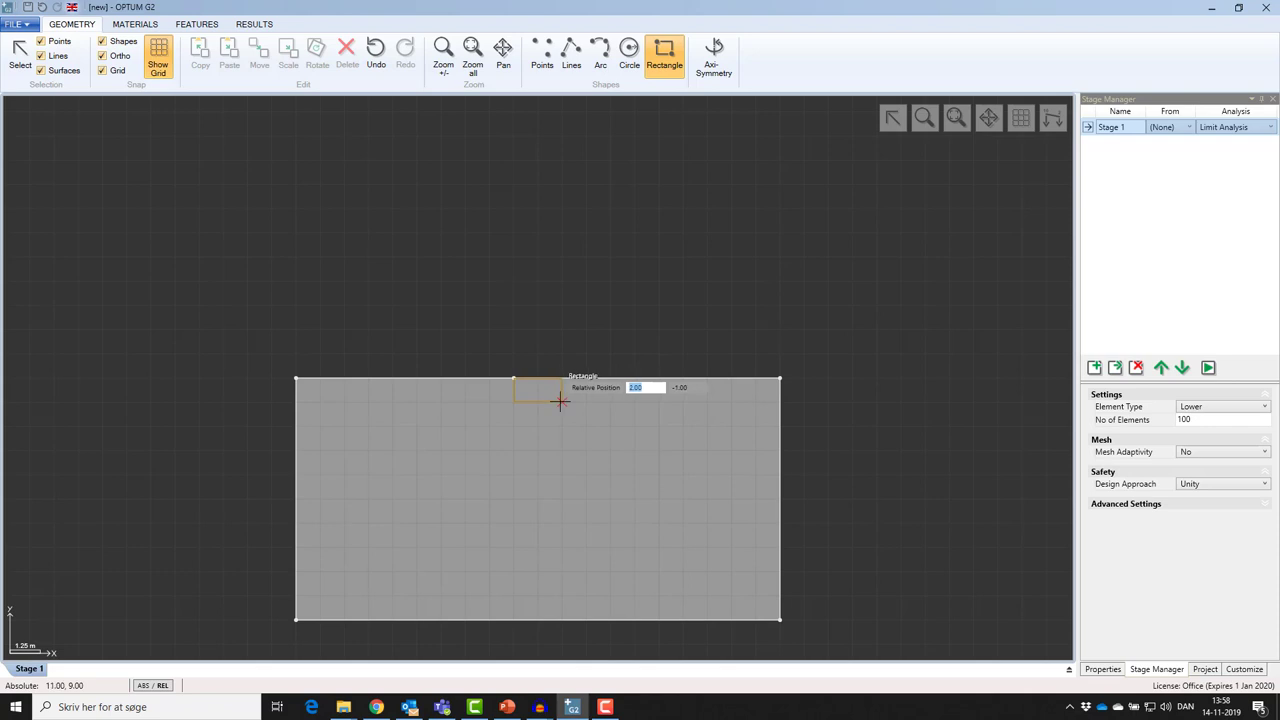
click(561, 401)
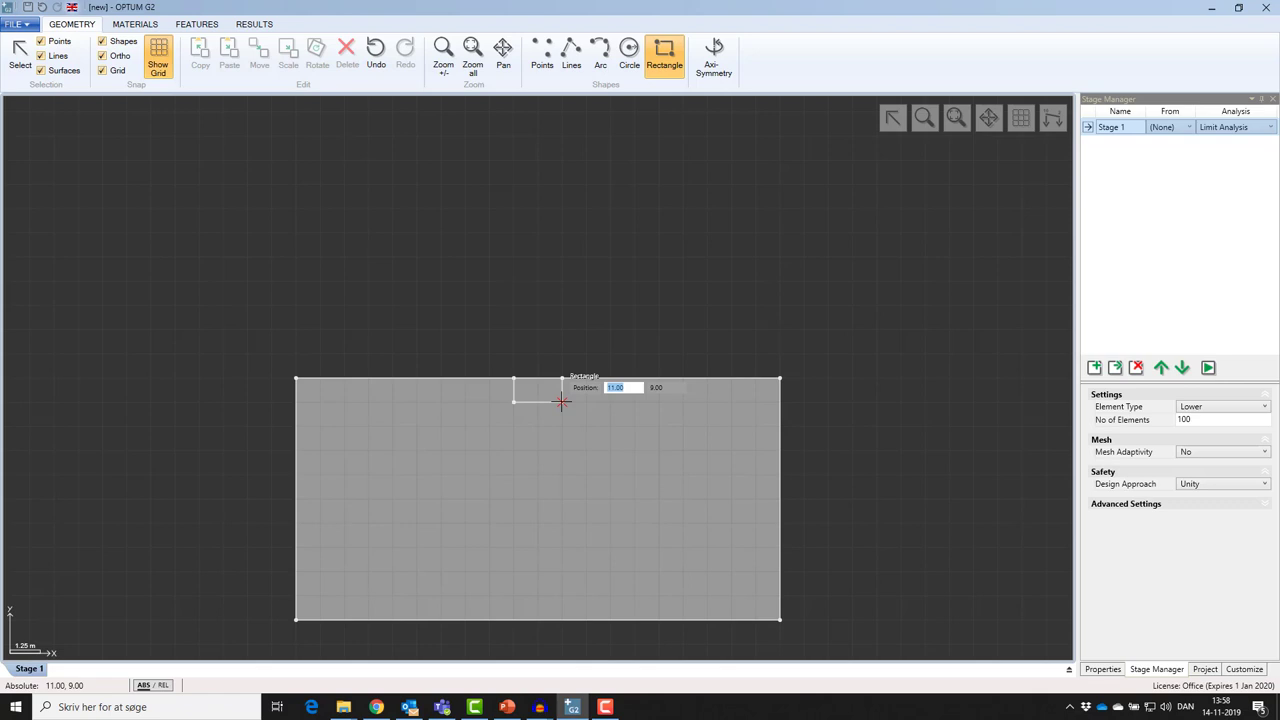
key(Escape)
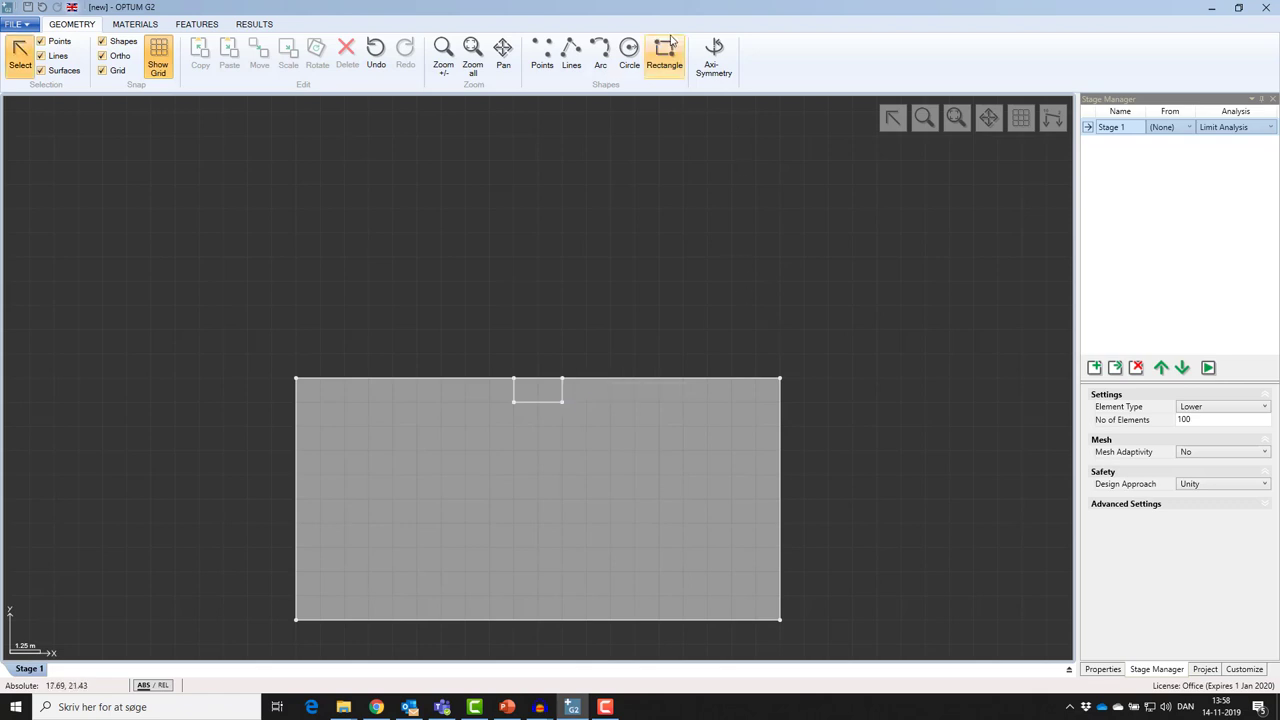
Step: Draw a horizontal line across the full width of the large rectangle at y = 8, from (0, 8) to (20, 8)
click(957, 117)
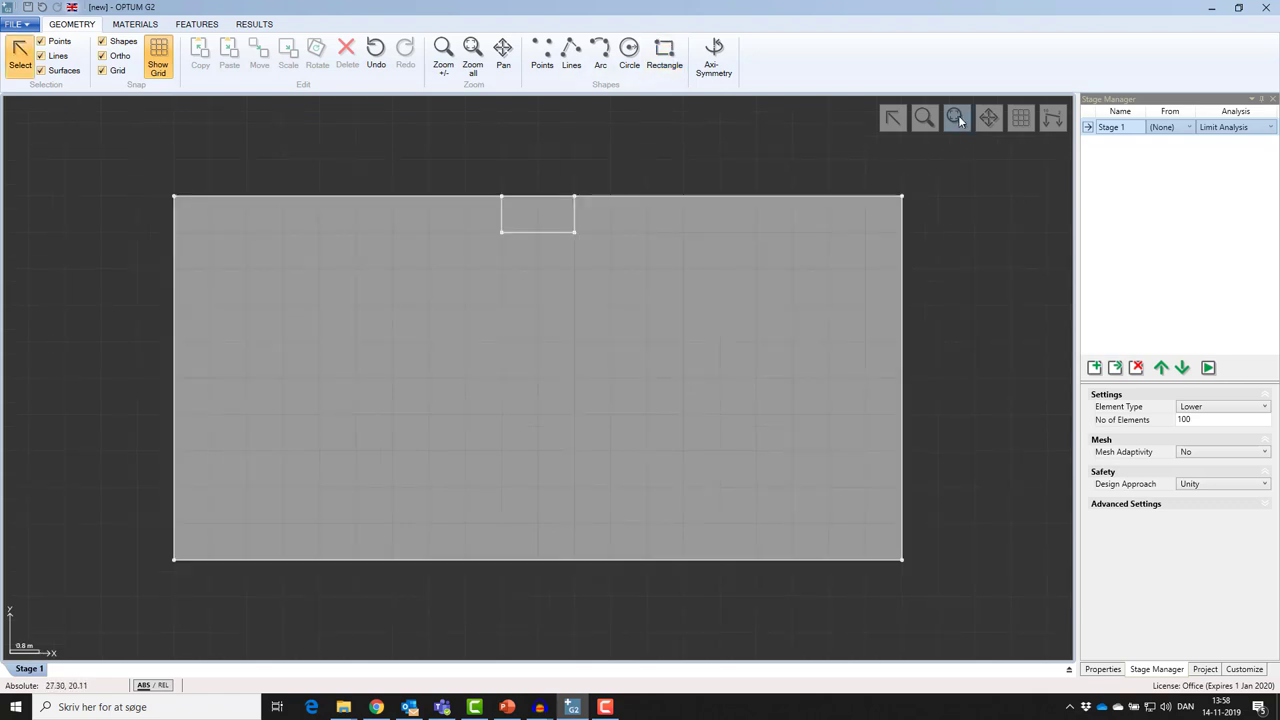
click(570, 50)
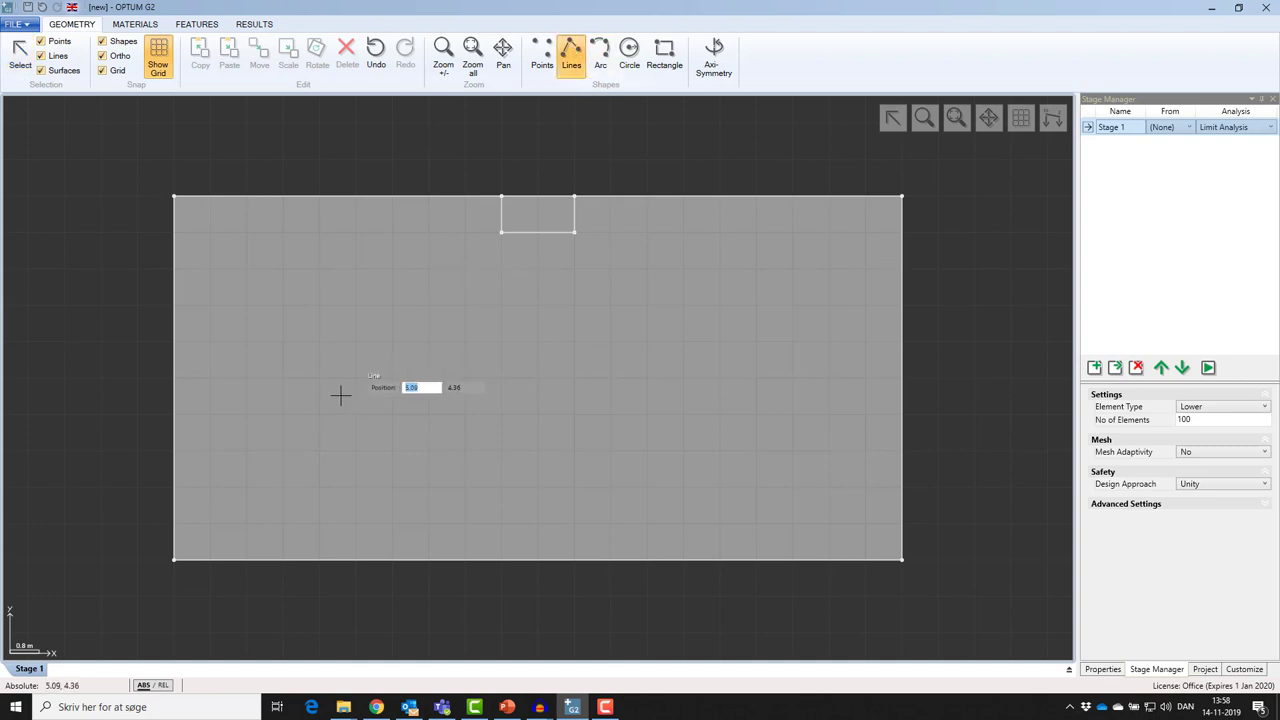
click(174, 268)
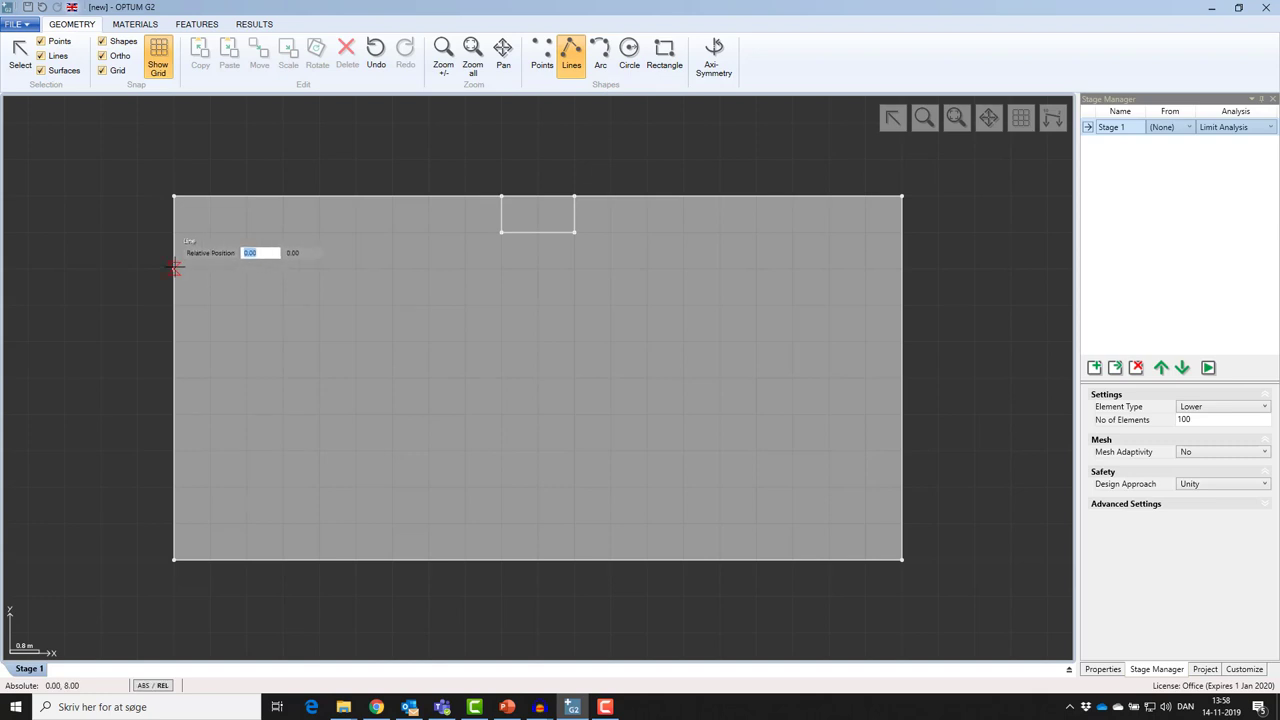
click(902, 268)
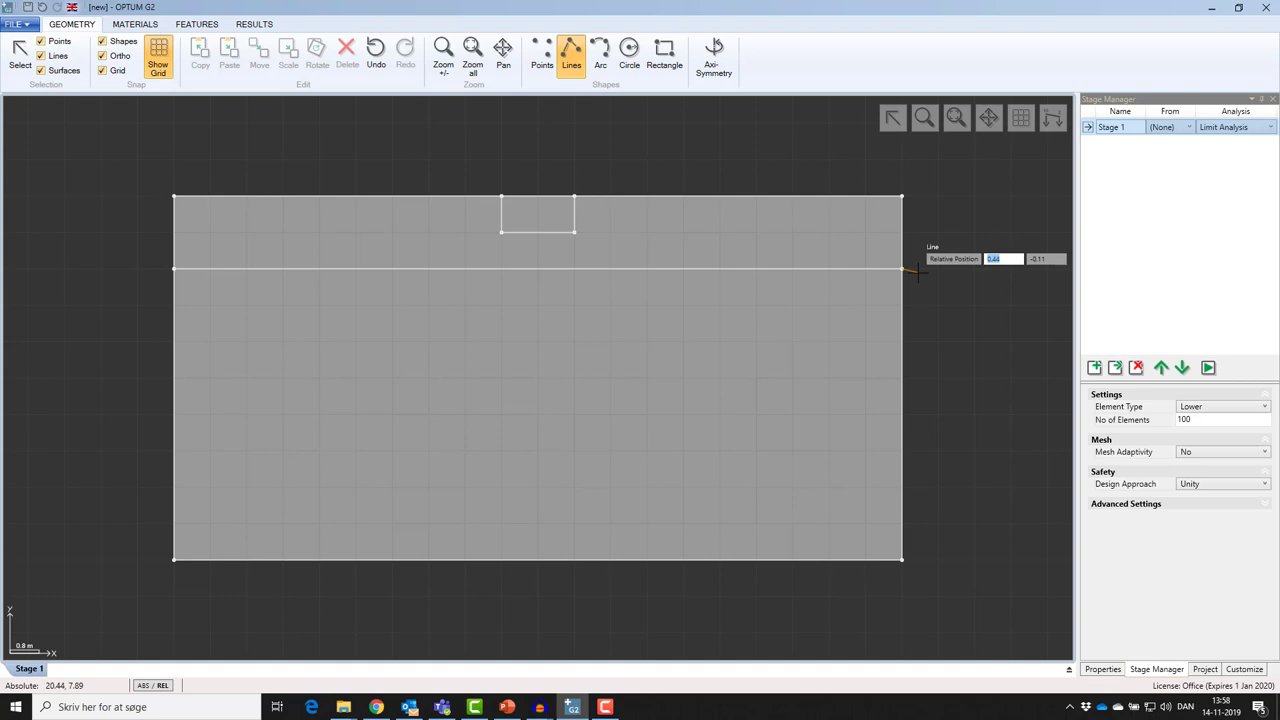
key(Escape)
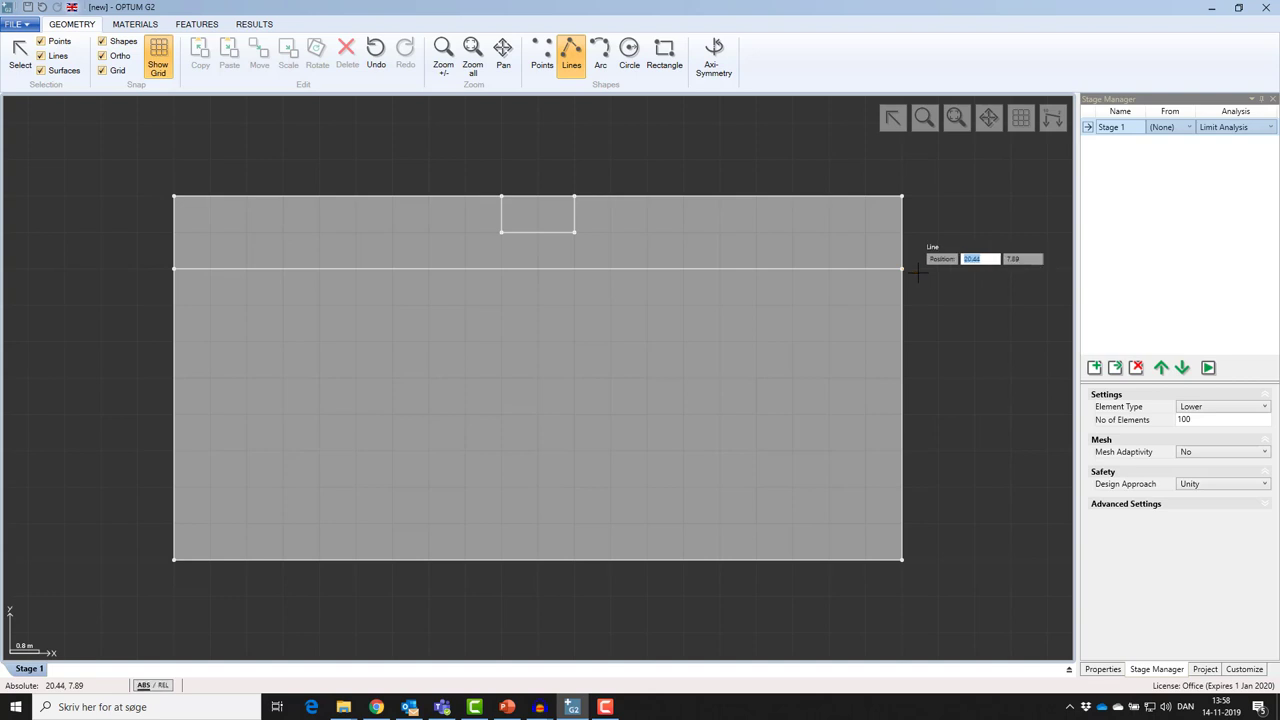
key(Escape)
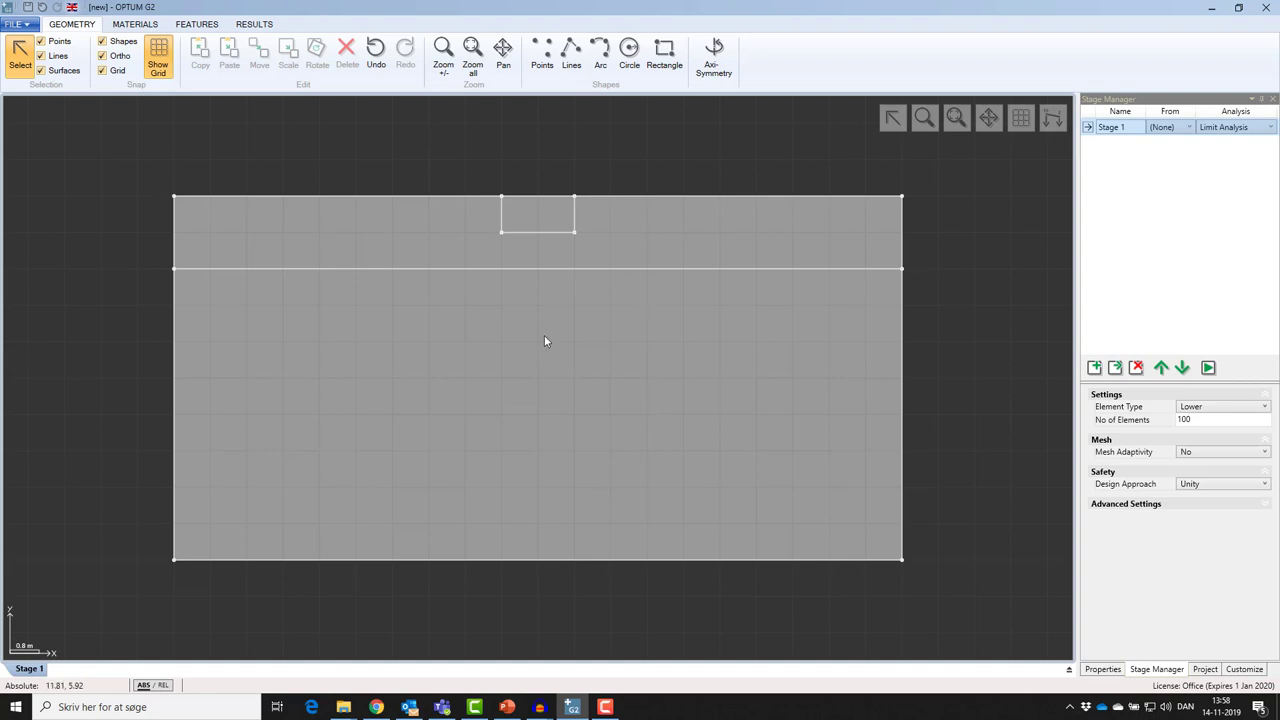
Step: Check how the geometry is divided by selecting the upper layer, the small block and the lower layer in turn
click(378, 237)
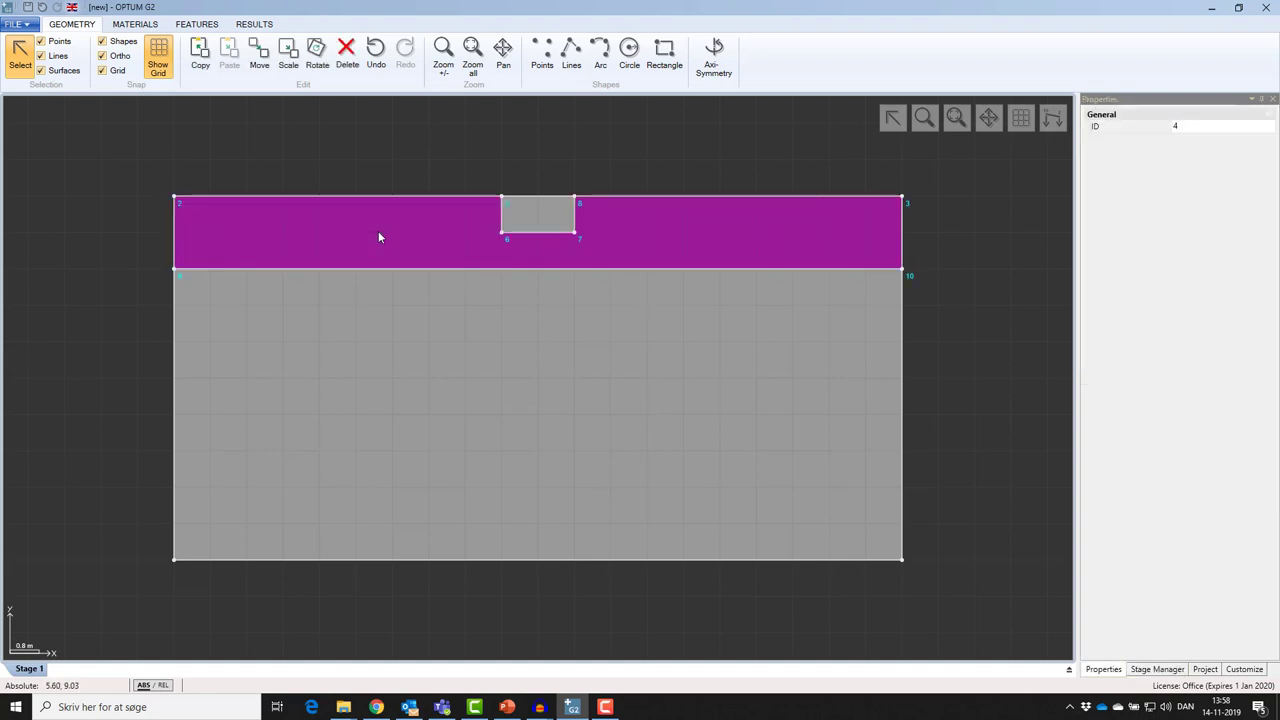
click(537, 217)
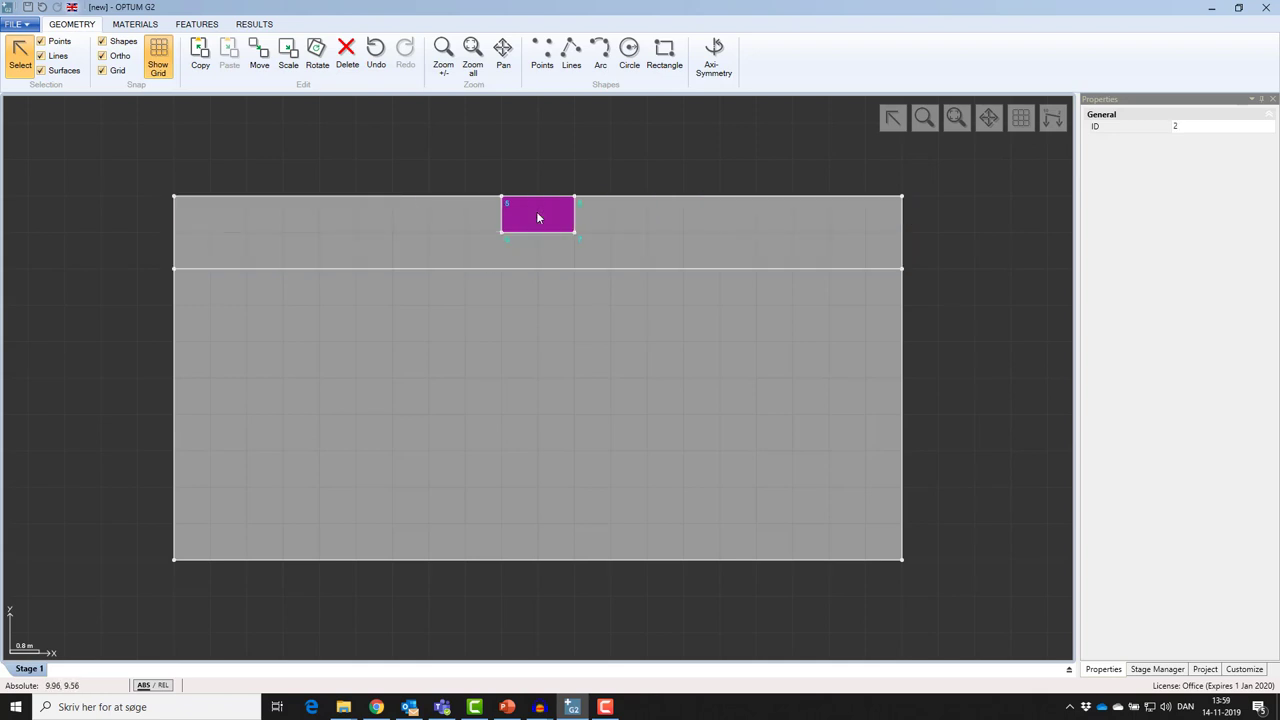
click(513, 336)
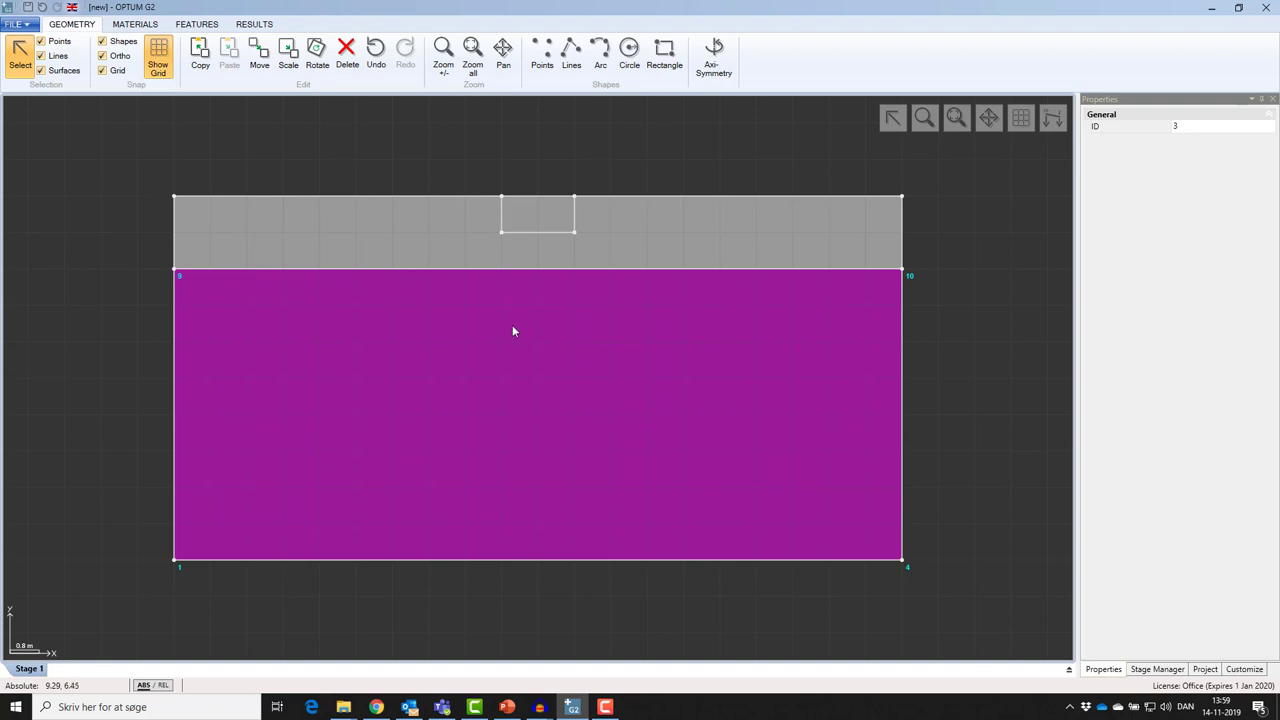
click(378, 138)
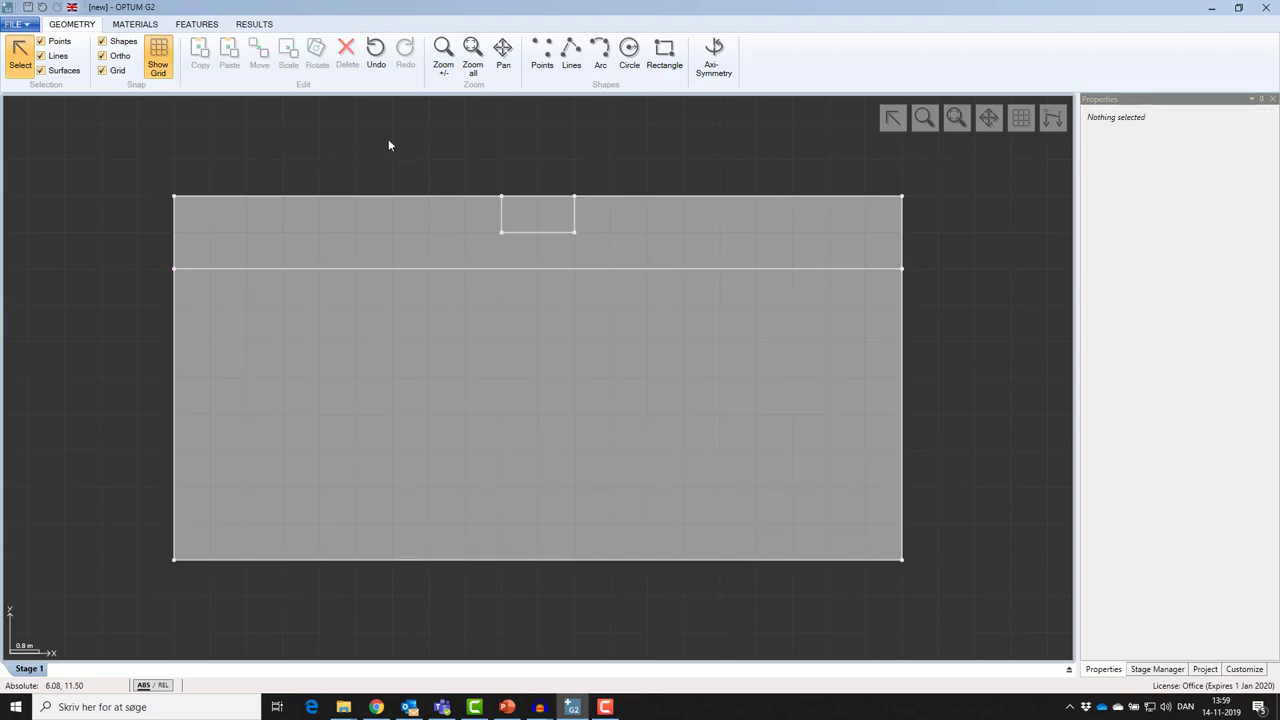
Step: Delete all unreferenced default materials from the project
click(133, 26)
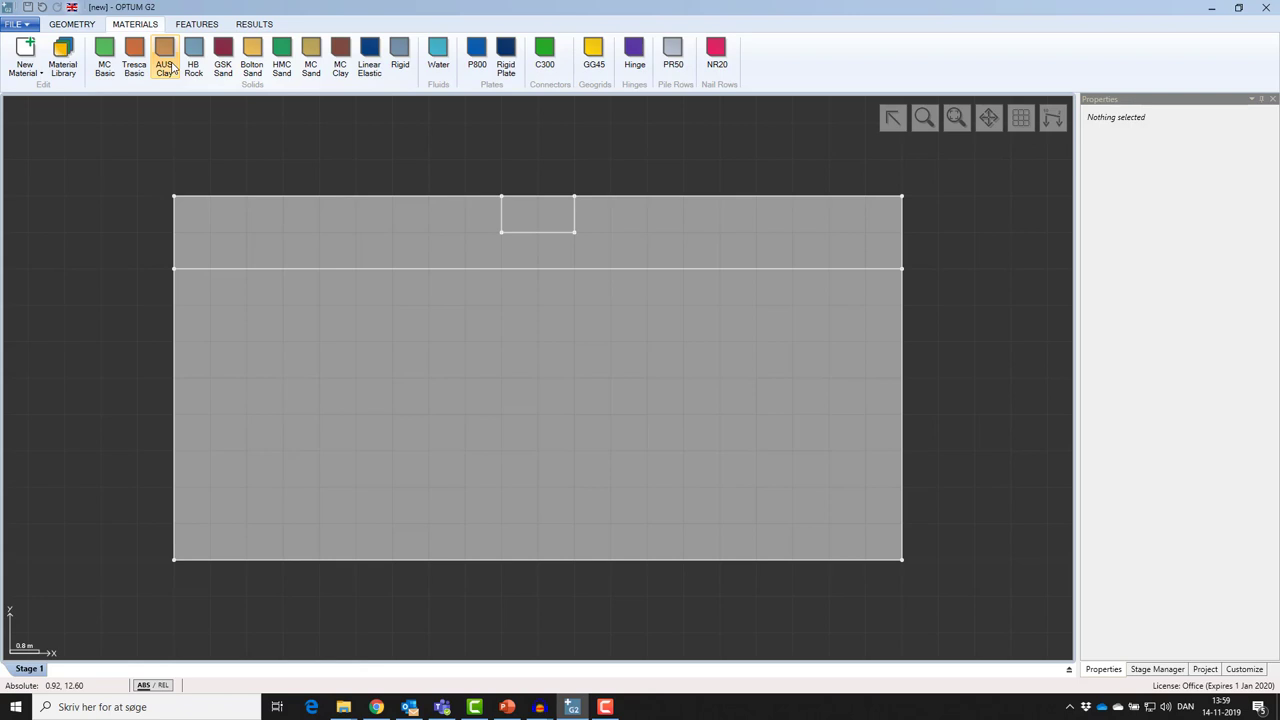
right_click(101, 52)
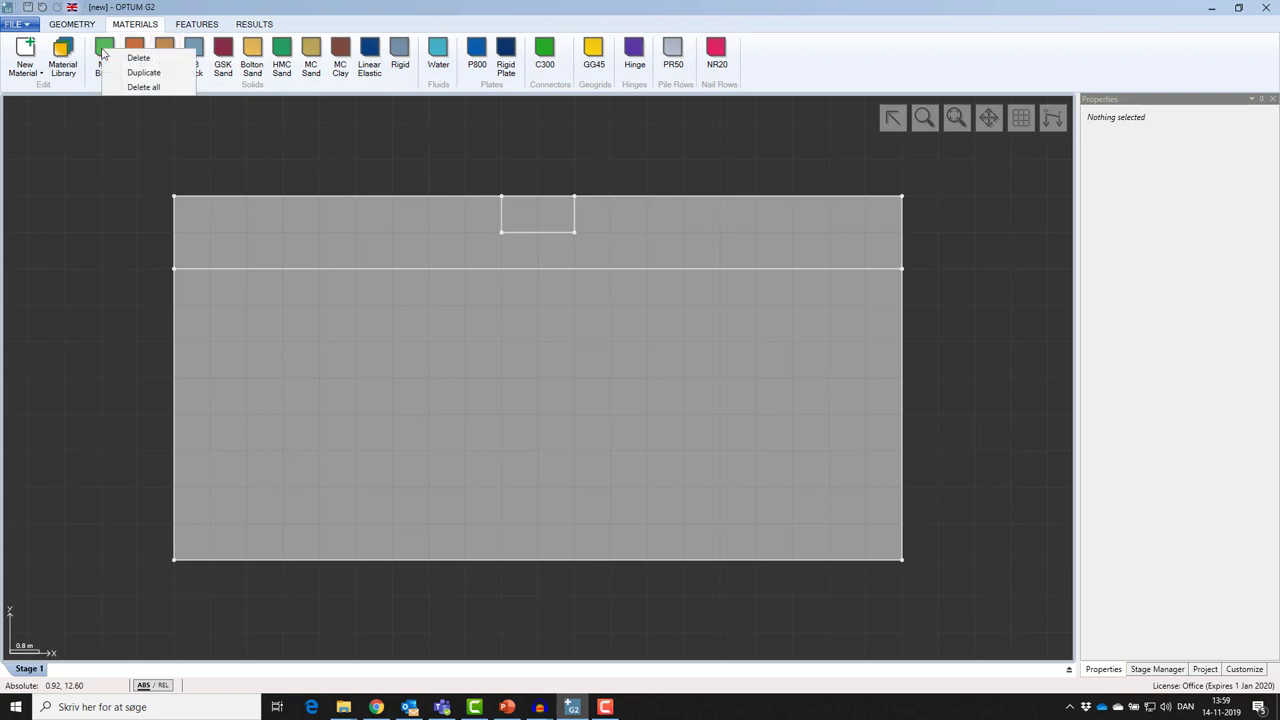
click(145, 88)
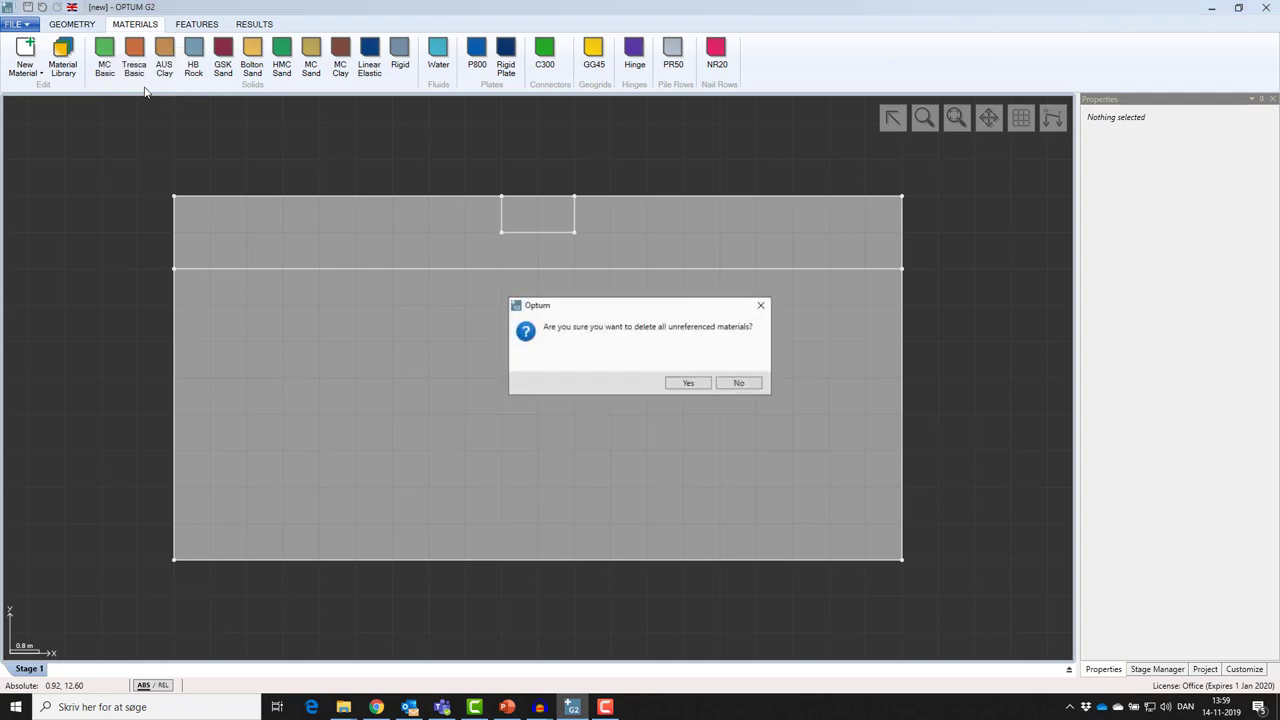
click(689, 384)
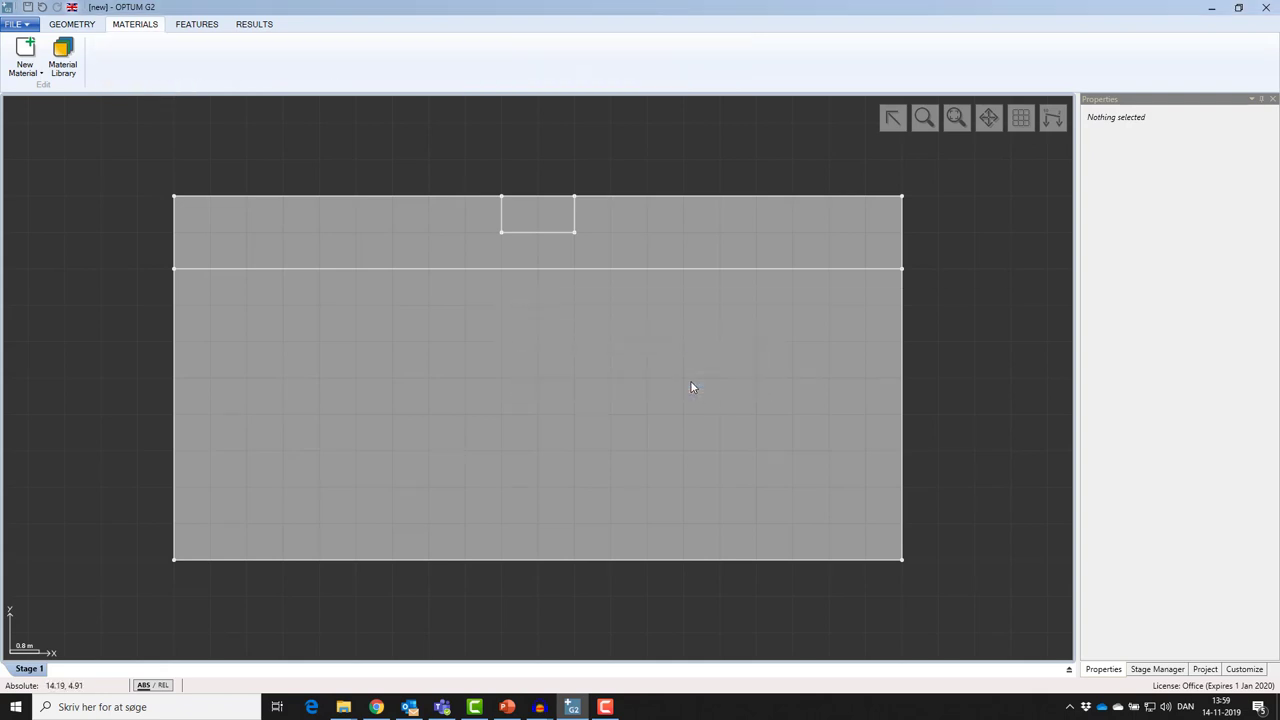
Step: Create a new Mohr-Coulomb solid material and name it "sand"
click(30, 68)
mouse_move(36, 88)
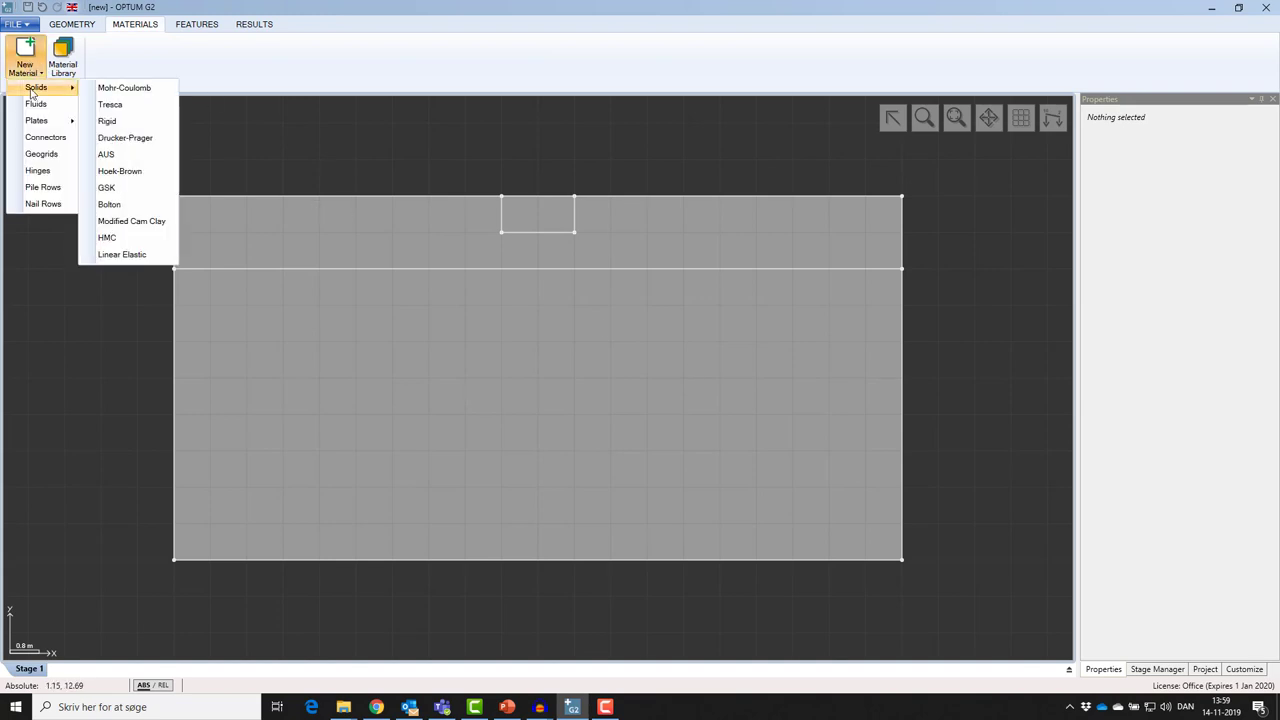
click(134, 90)
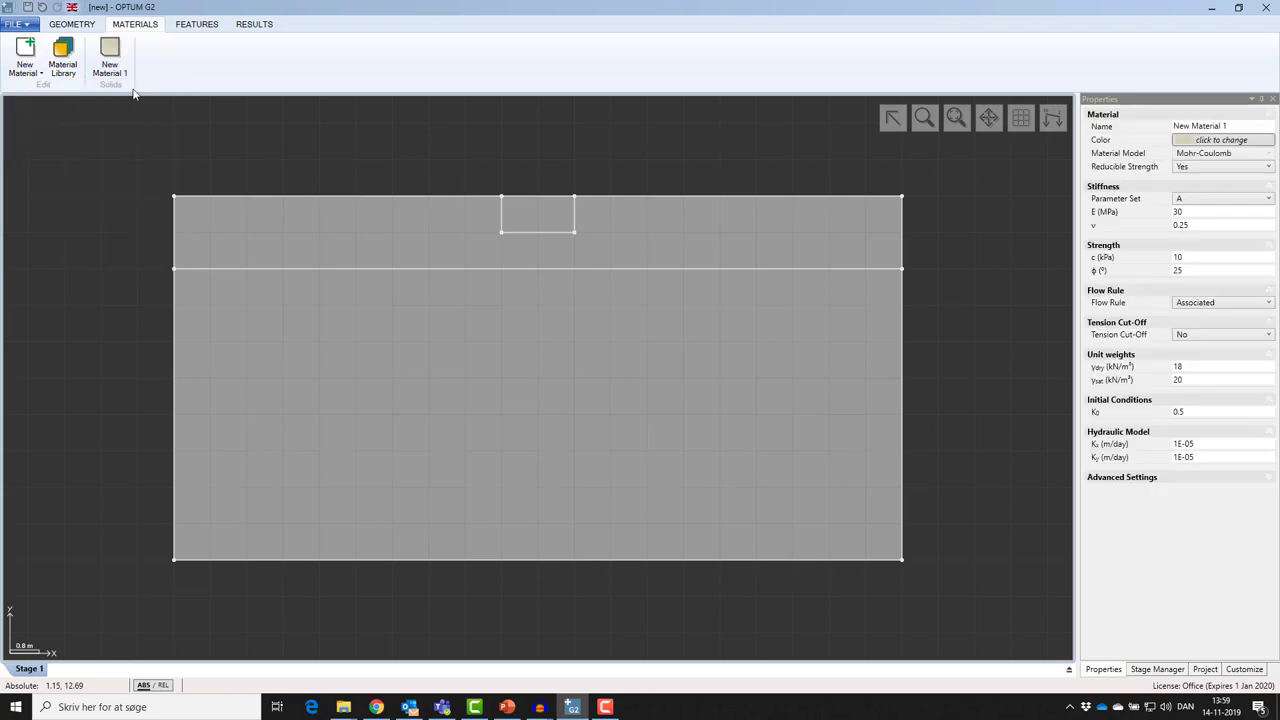
click(1246, 126)
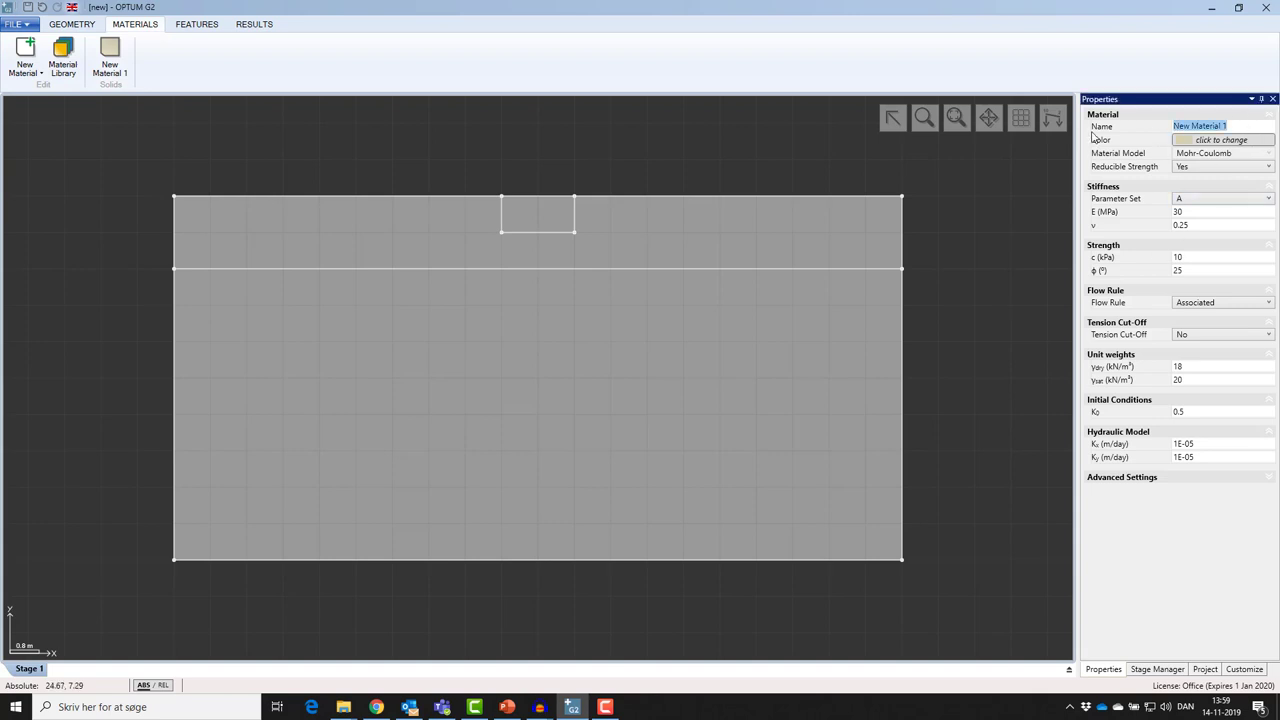
text(sand)
Step: Change the sand material's colour to the predefined light orange (RGB 248, 178, 93)
click(1226, 141)
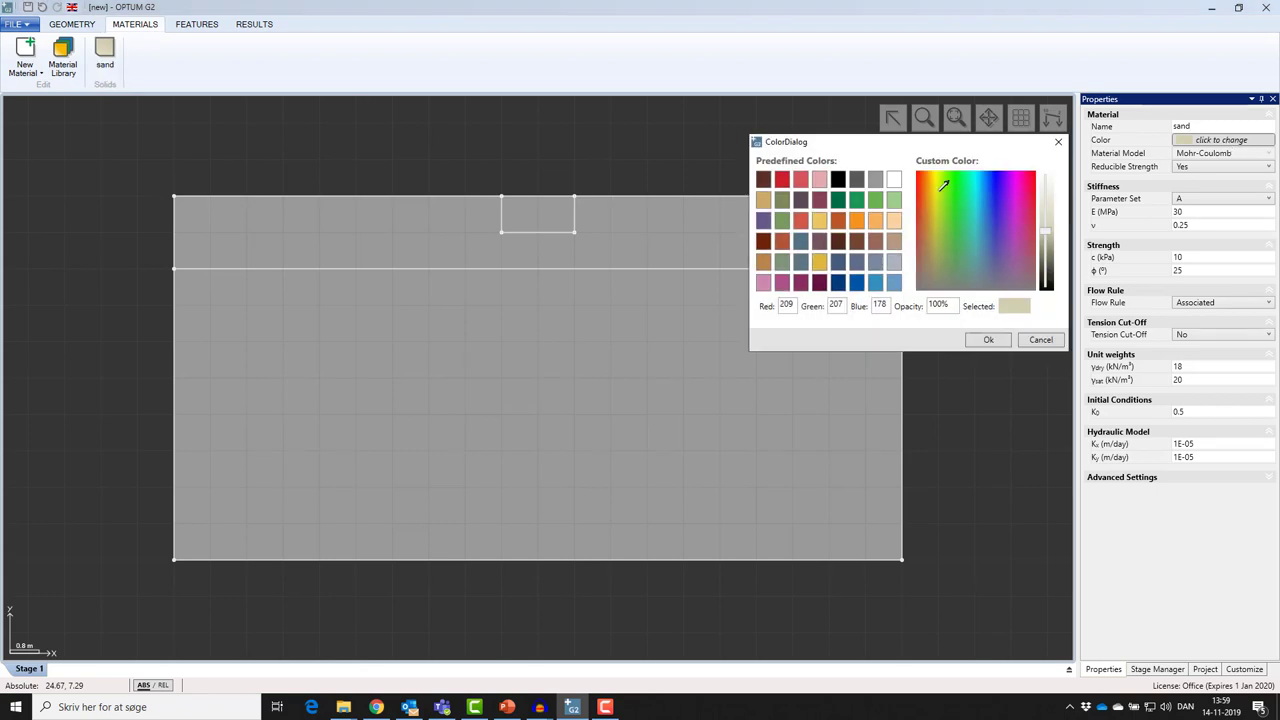
click(895, 222)
click(875, 220)
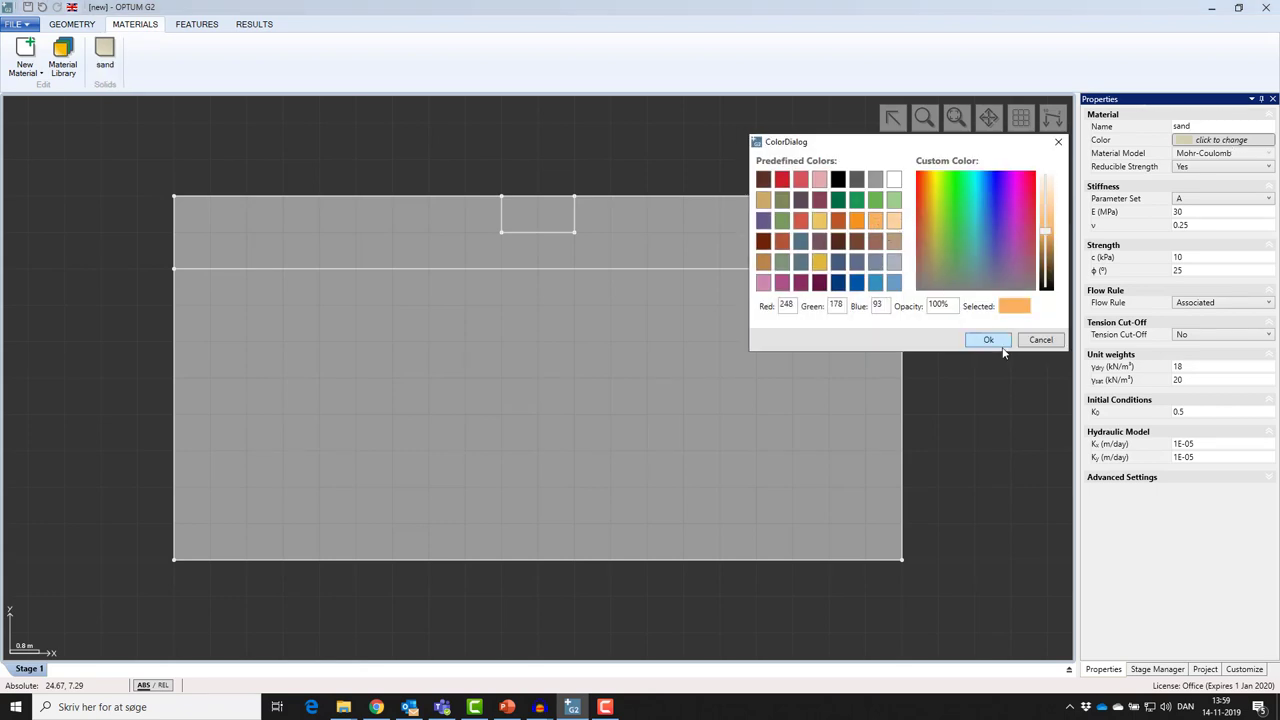
click(992, 338)
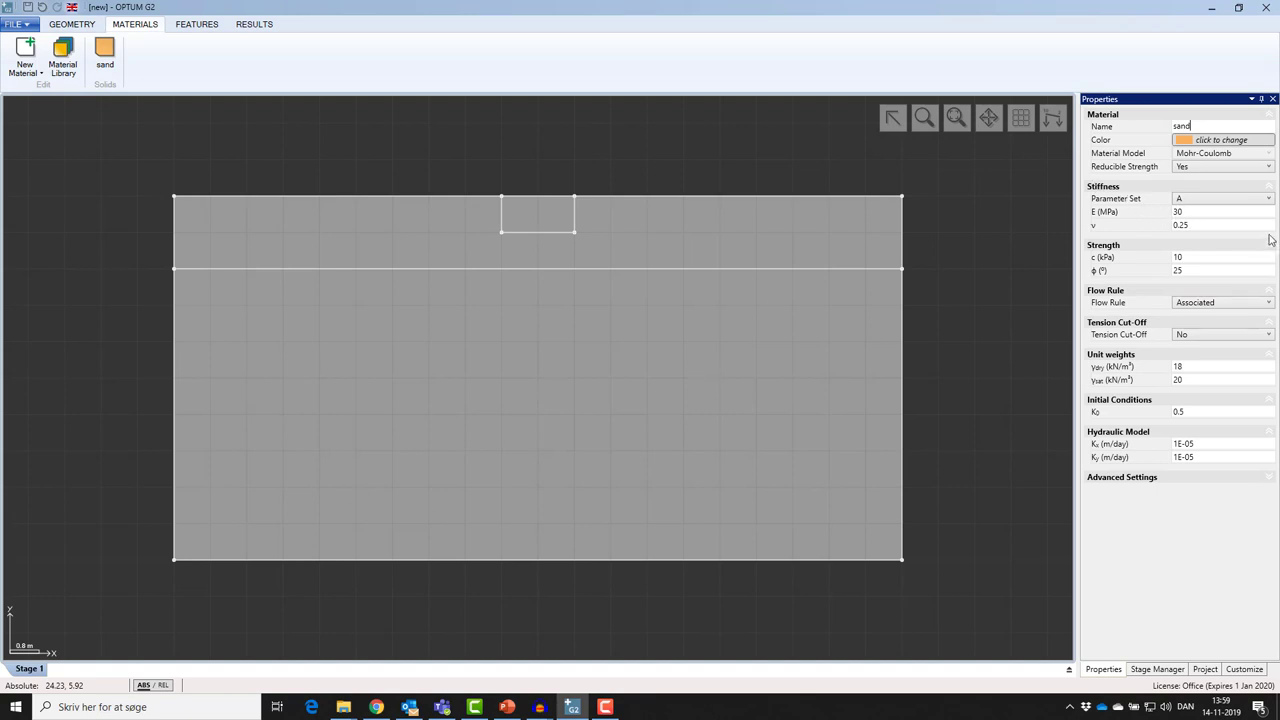
Step: Set the sand's strength to a cohesion of 0 kPa and a friction angle of 30°
click(1153, 260)
text(0)
key(Tab)
text(30)
key(Tab)
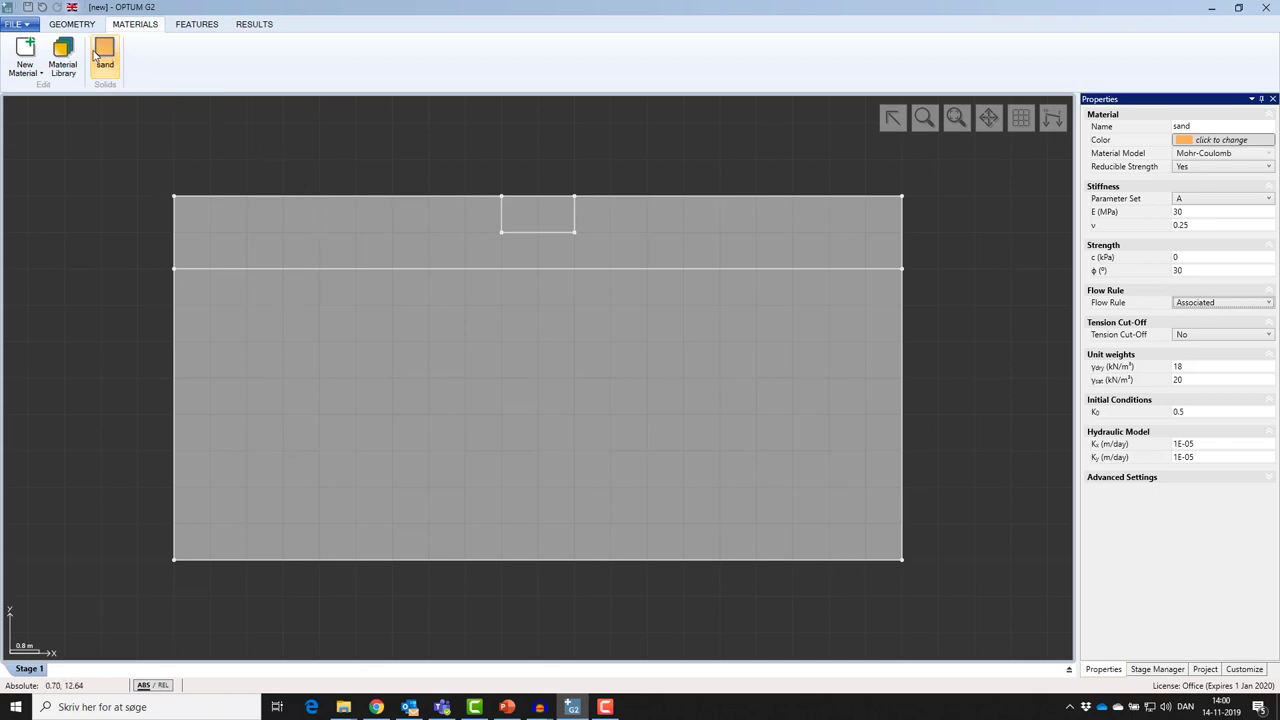
Step: Create a second Mohr-Coulomb solid material and name it "clay"
click(24, 64)
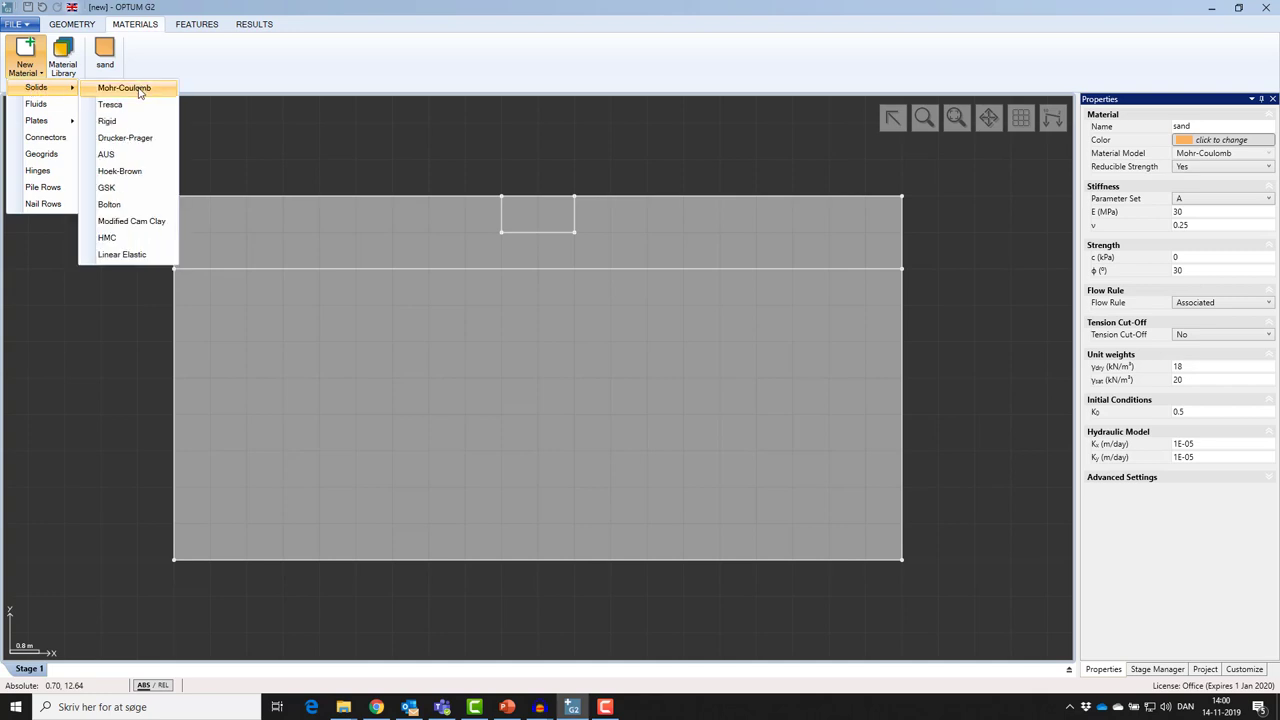
click(140, 88)
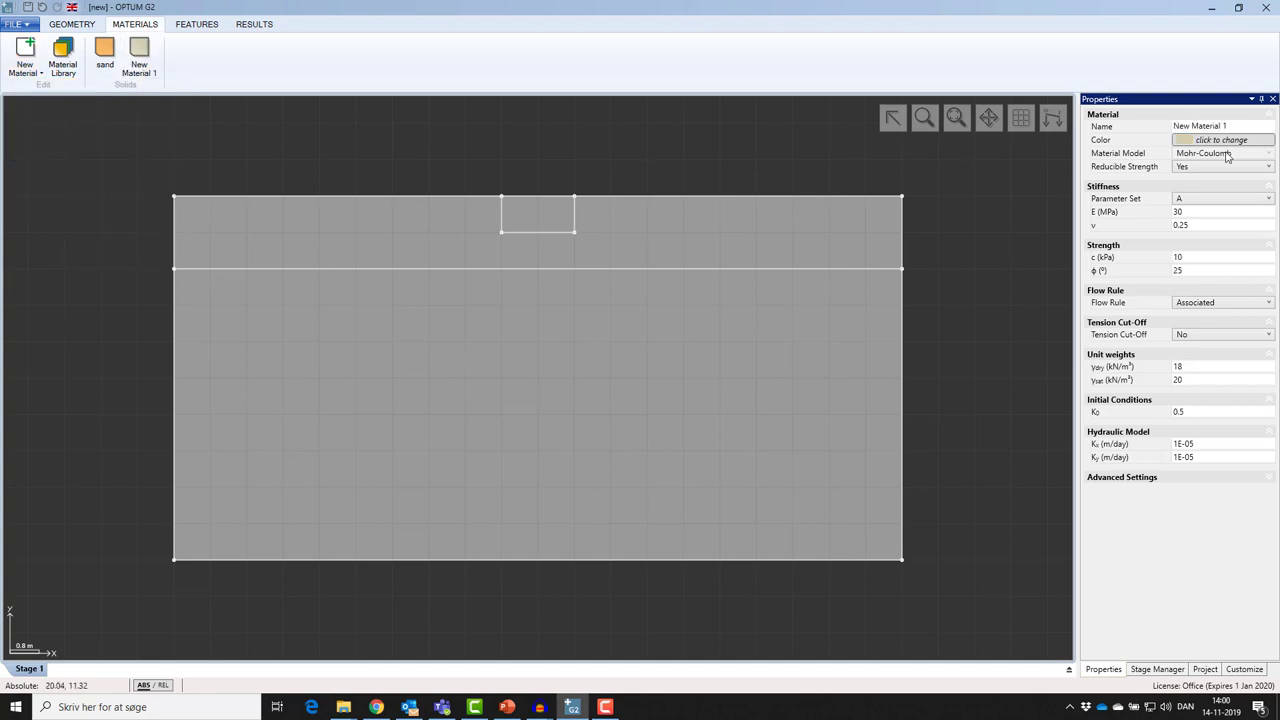
click(1208, 125)
click(1133, 127)
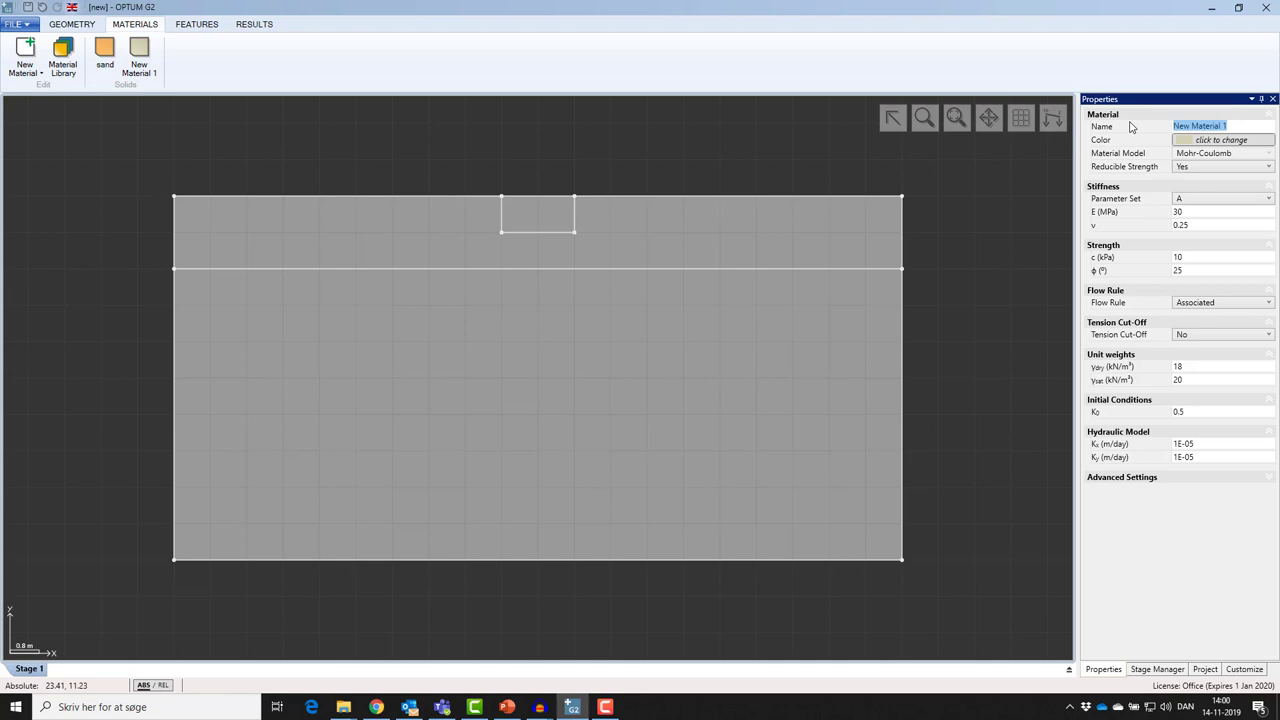
text(clay)
key(Return)
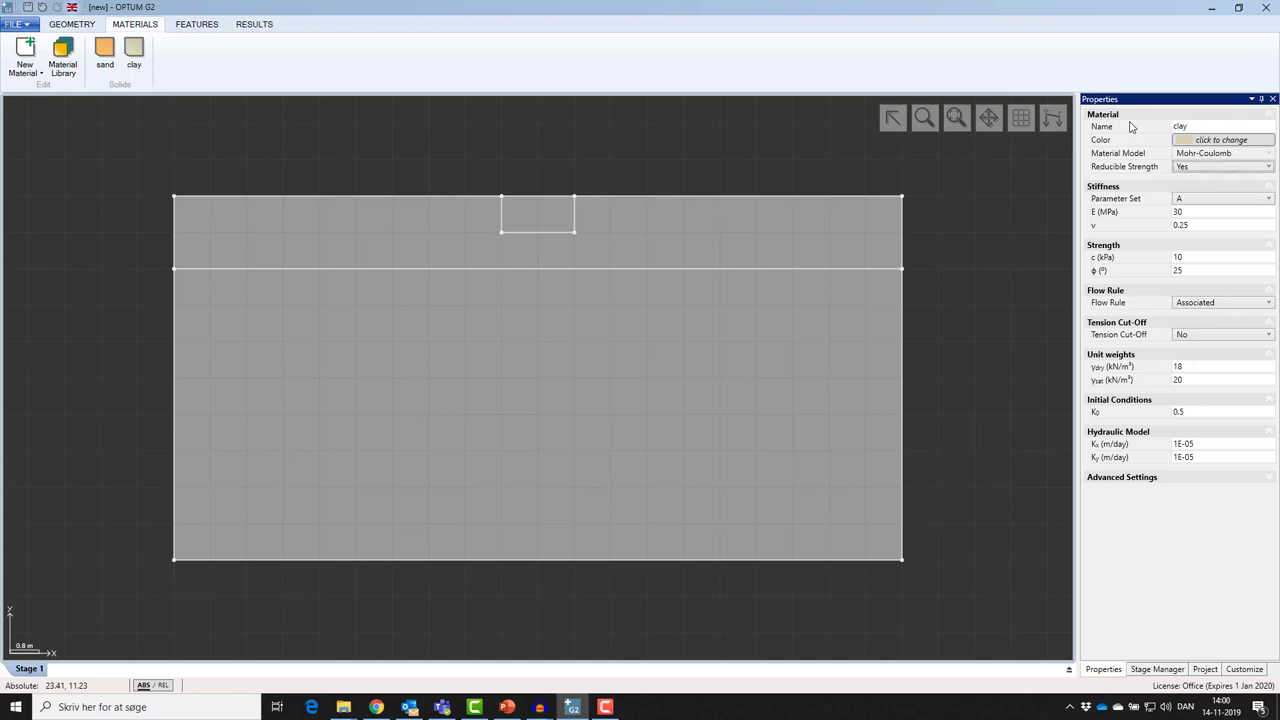
Step: Change the clay material's colour to a predefined reddish brown and edit its friction angle
click(1219, 140)
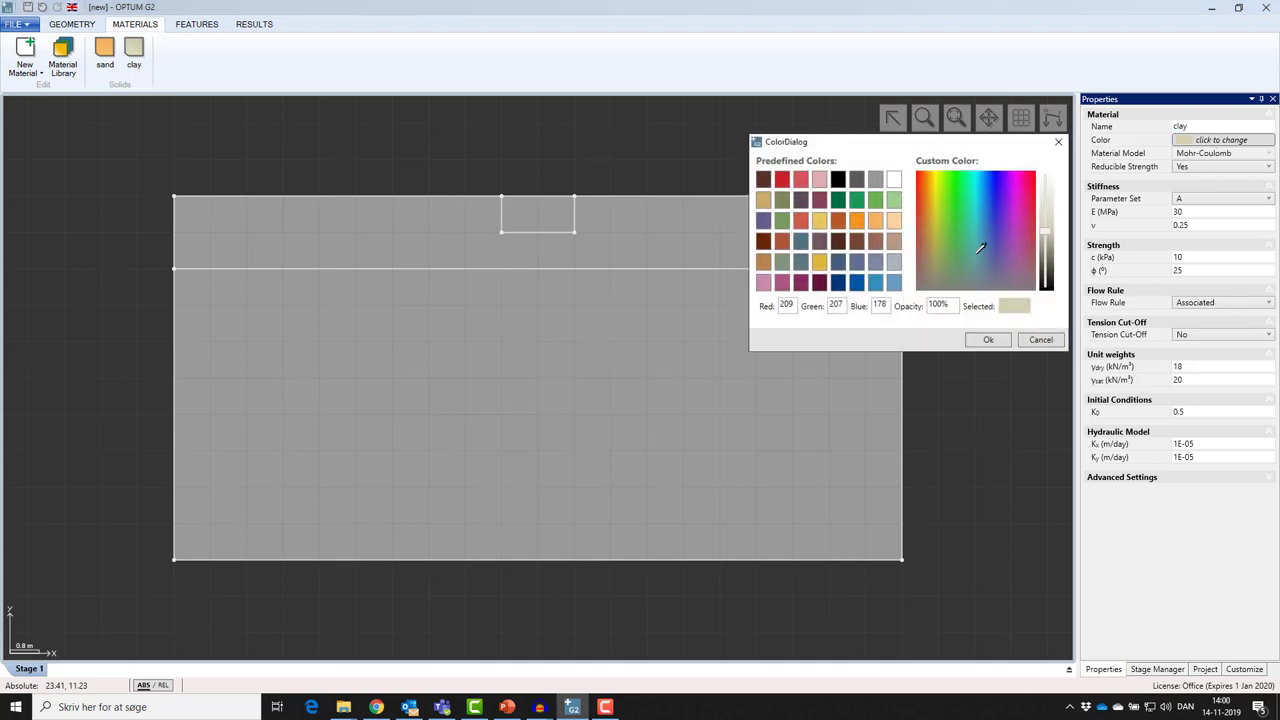
click(870, 241)
click(988, 339)
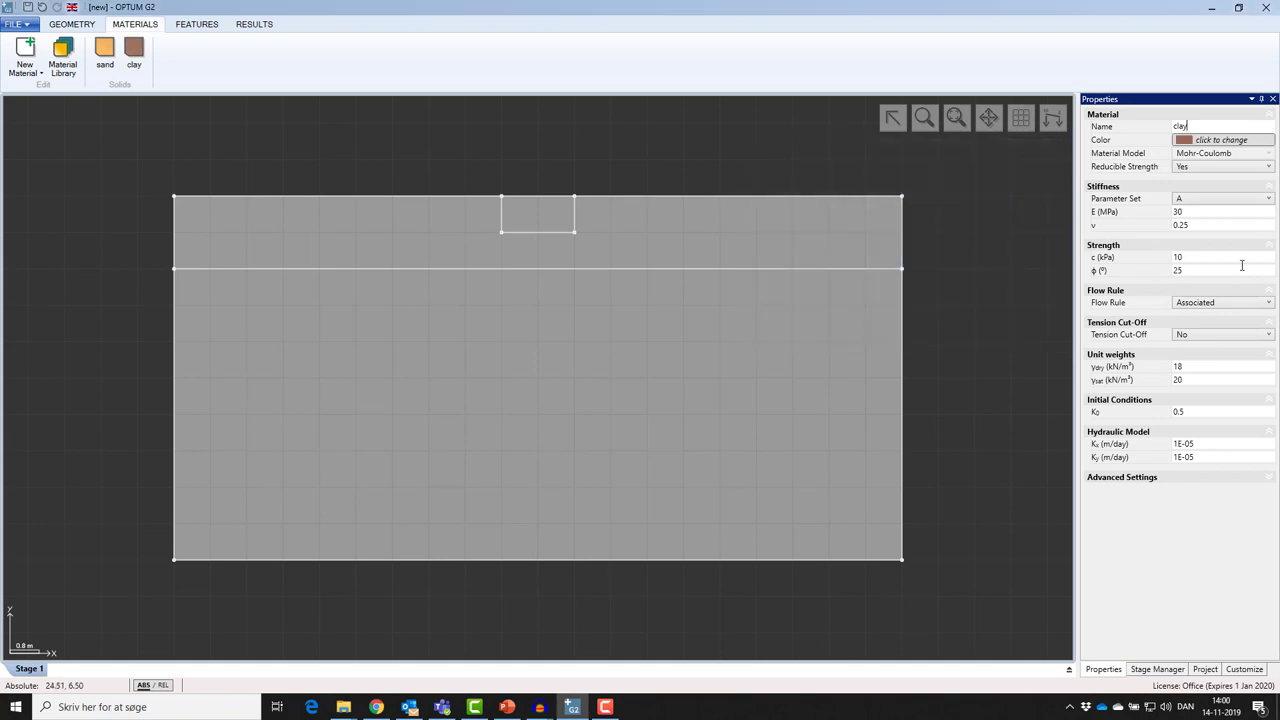
click(1192, 270)
key(BackSpace)
key(Tab)
Step: Create a new Rigid solid material for the small footing block and name it "concrete"
click(540, 221)
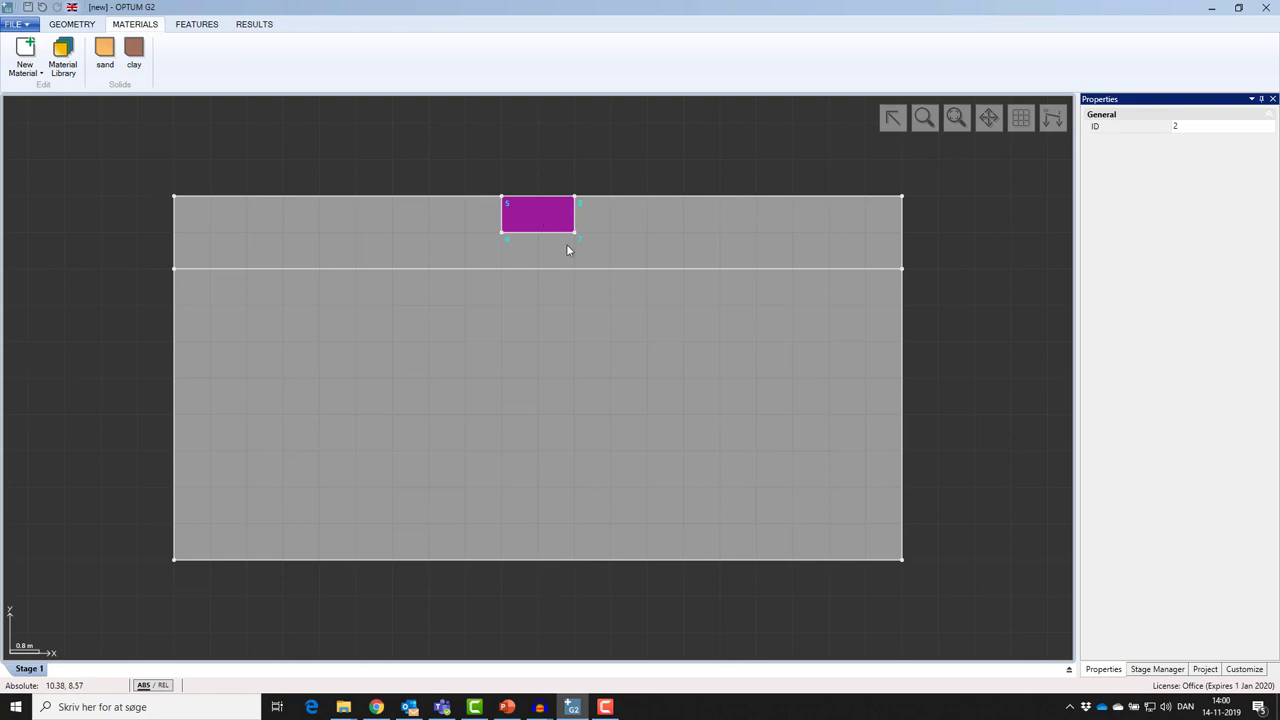
click(37, 73)
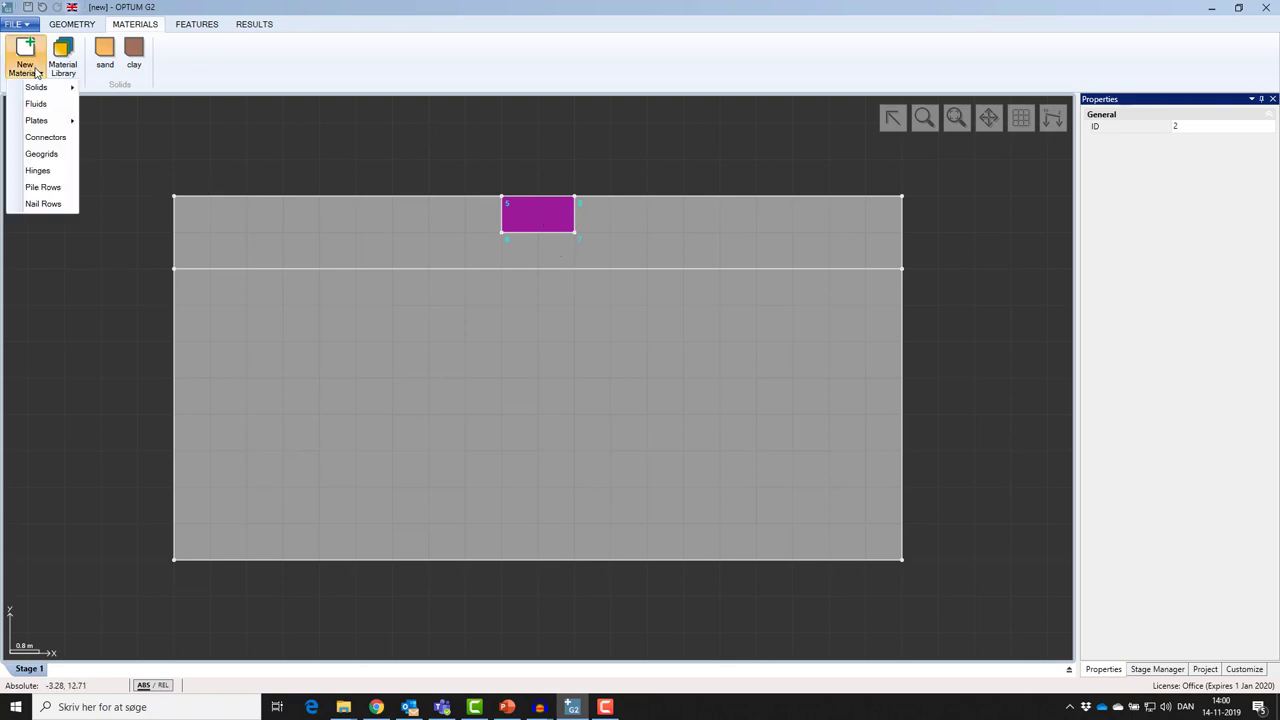
mouse_move(36, 87)
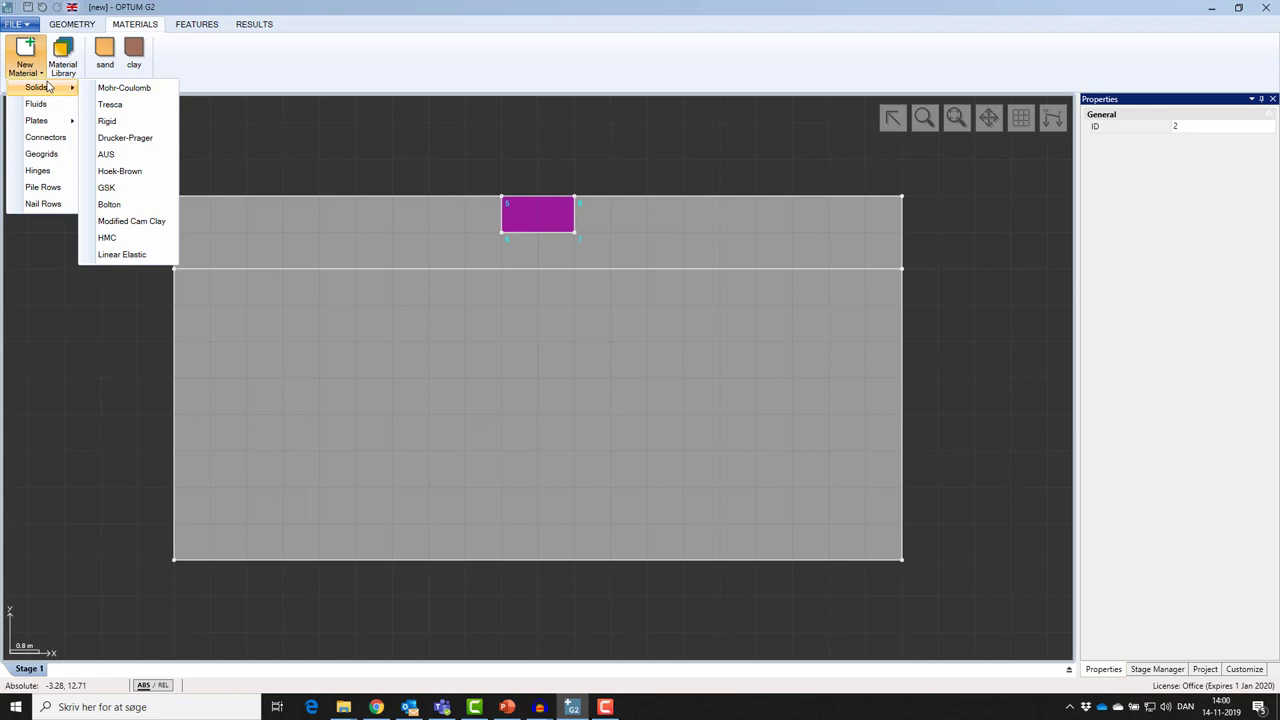
click(124, 122)
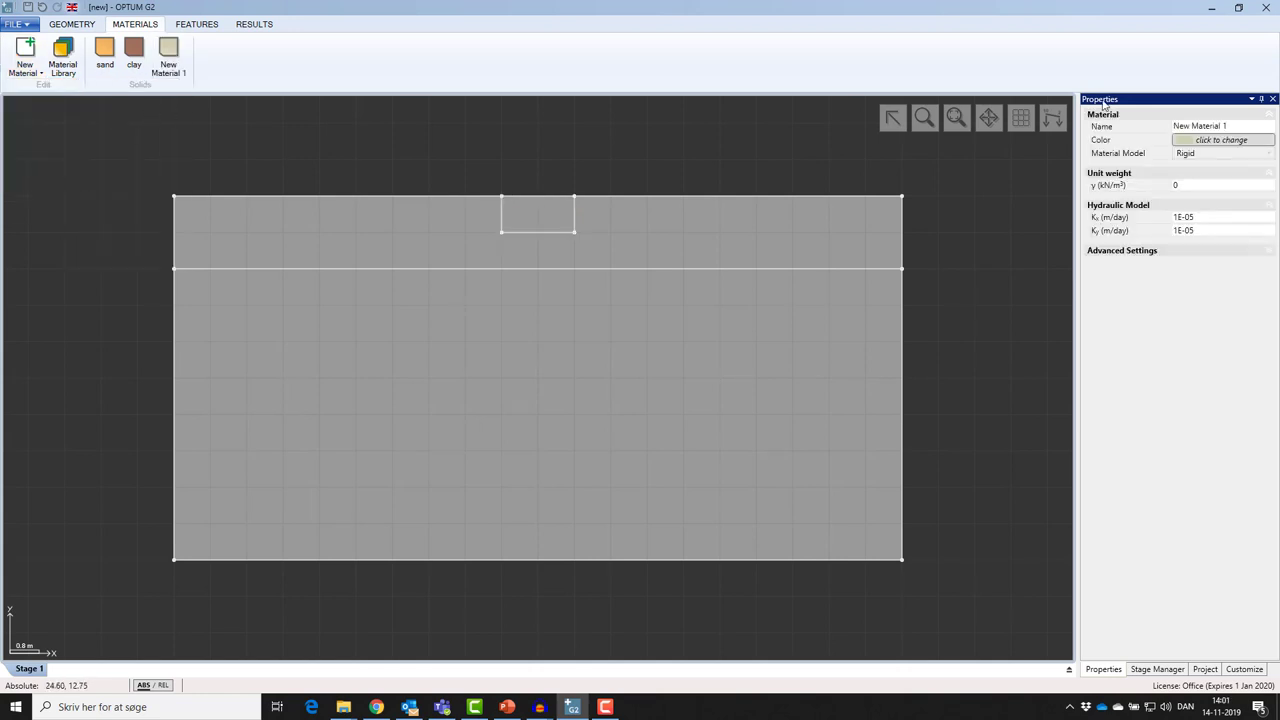
drag(1222, 126, 1130, 106)
text(concrete)
Step: Give the concrete material the predefined dark grey colour (RGB 88, 89, 91) and a unit weight of 25 kN/m³
click(1233, 142)
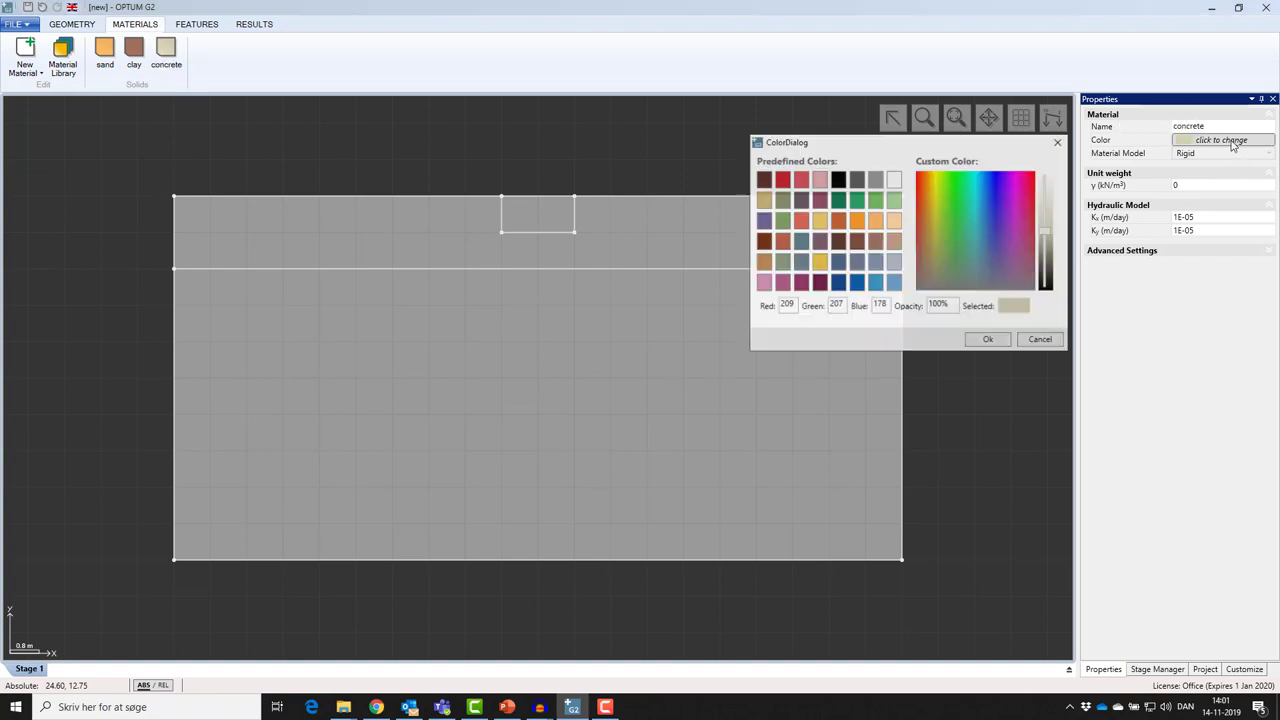
click(857, 182)
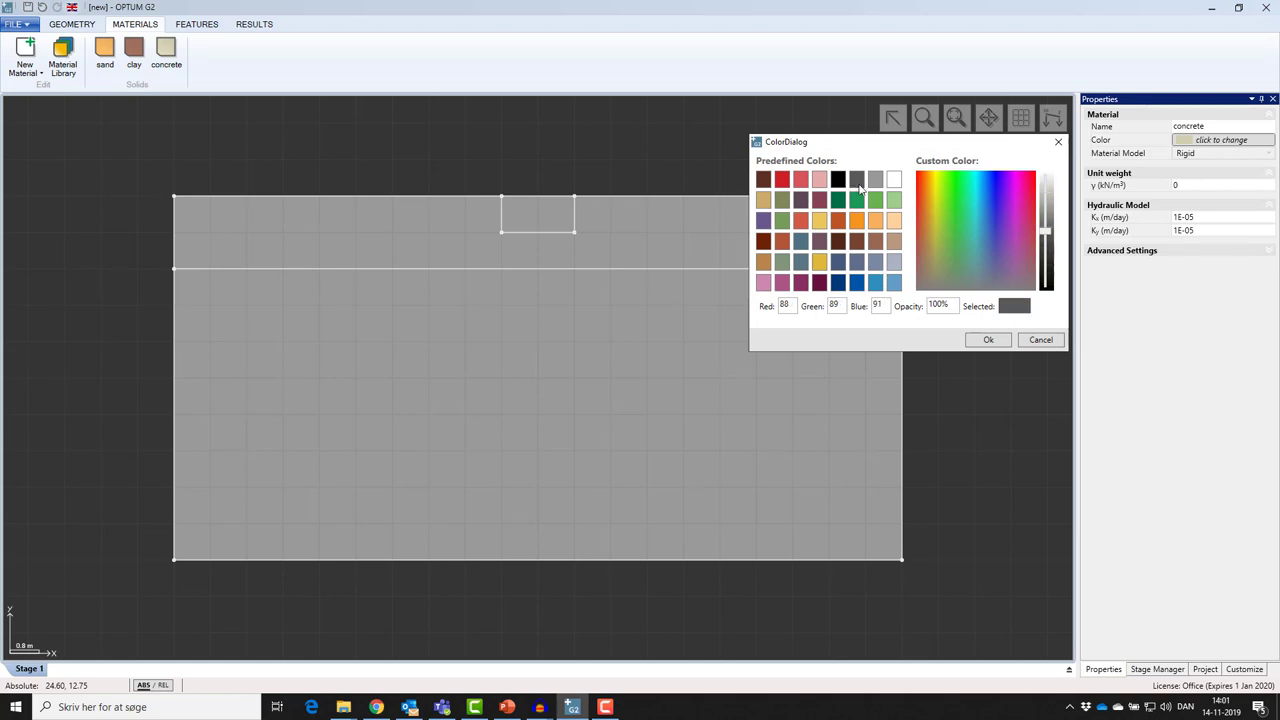
click(986, 339)
click(1176, 186)
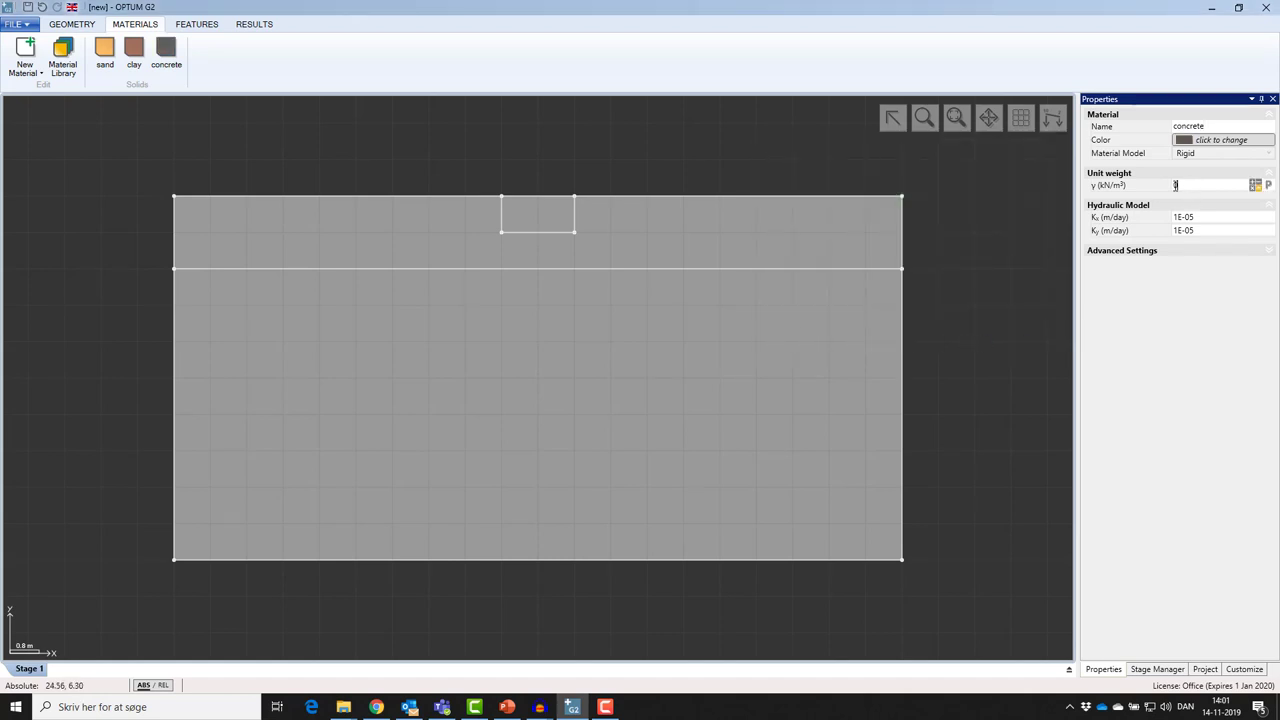
text(25)
key(Tab)
click(551, 155)
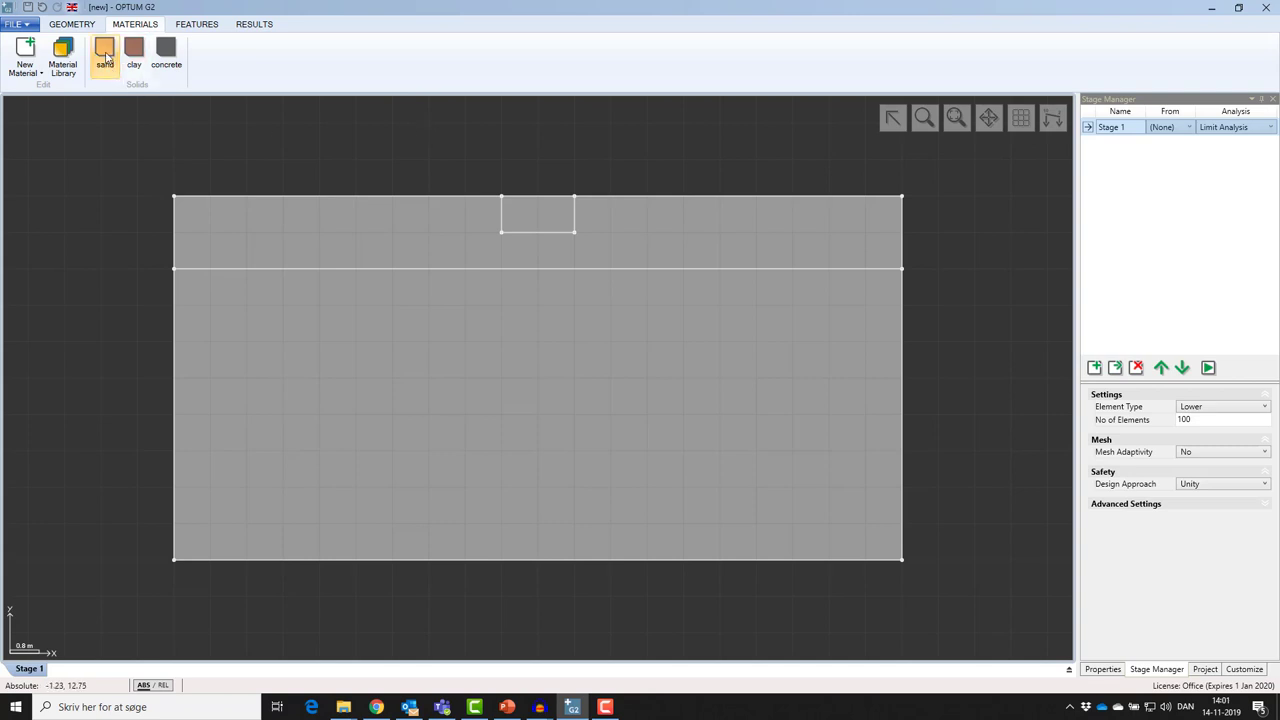
Step: Assign the sand material to the upper soil layer and the concrete material to the small footing block
drag(106, 57, 270, 236)
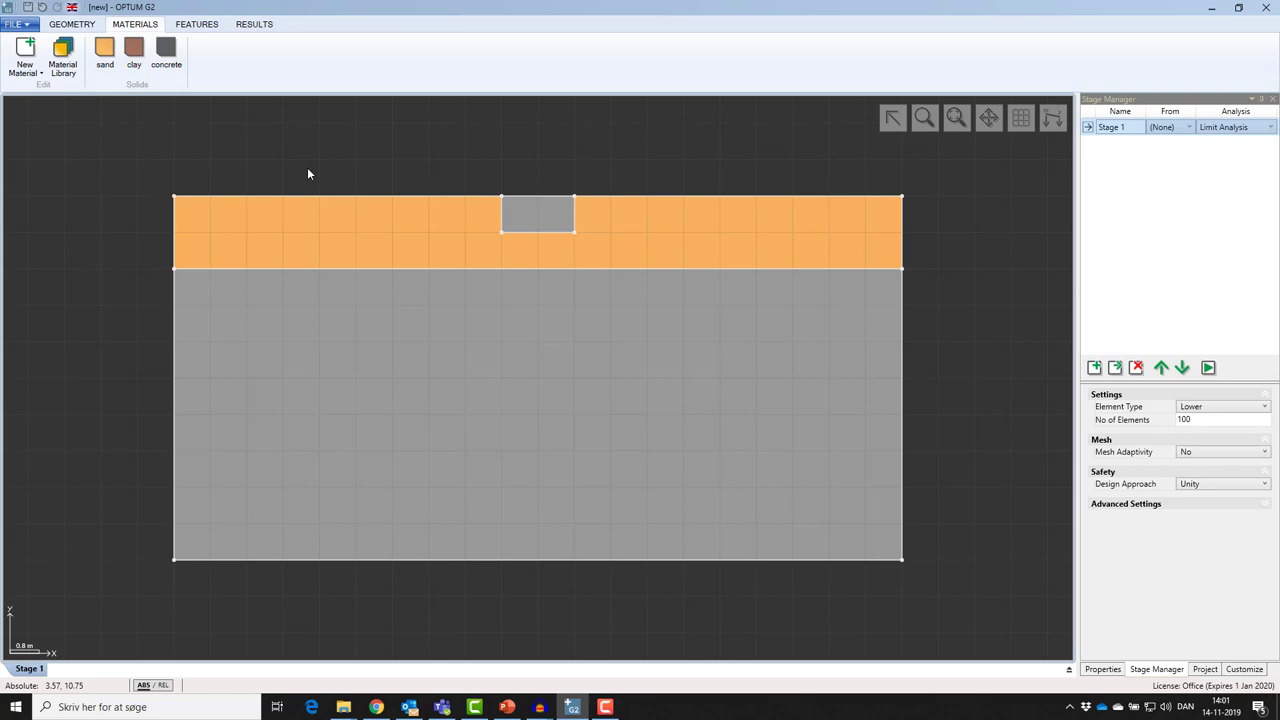
click(537, 215)
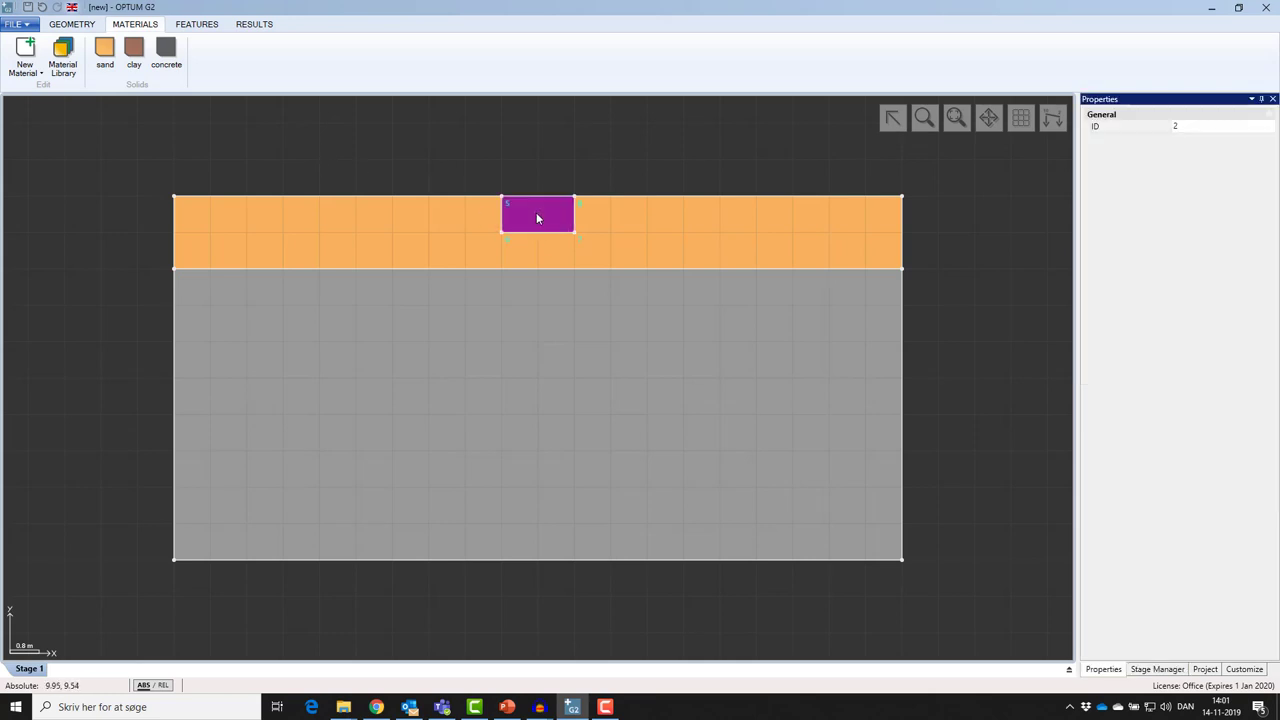
click(167, 52)
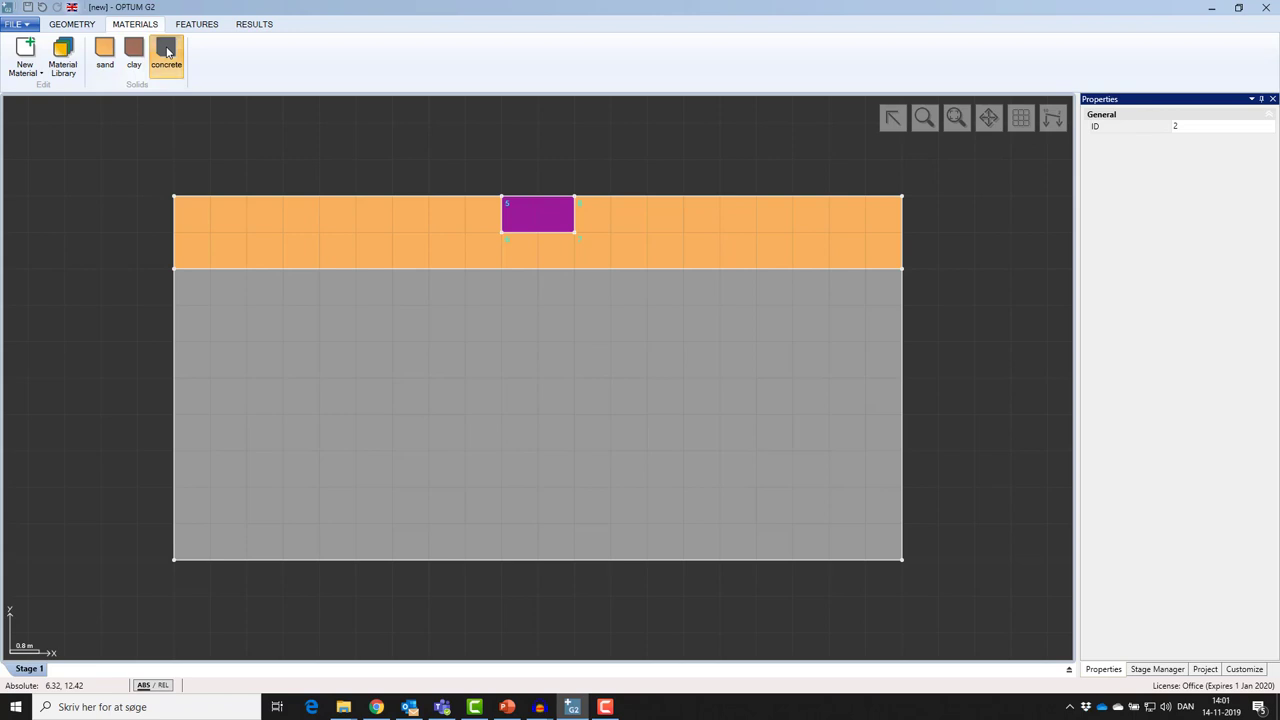
click(246, 145)
Step: Assign the clay material to the large lower soil layer and clear the selection
click(332, 362)
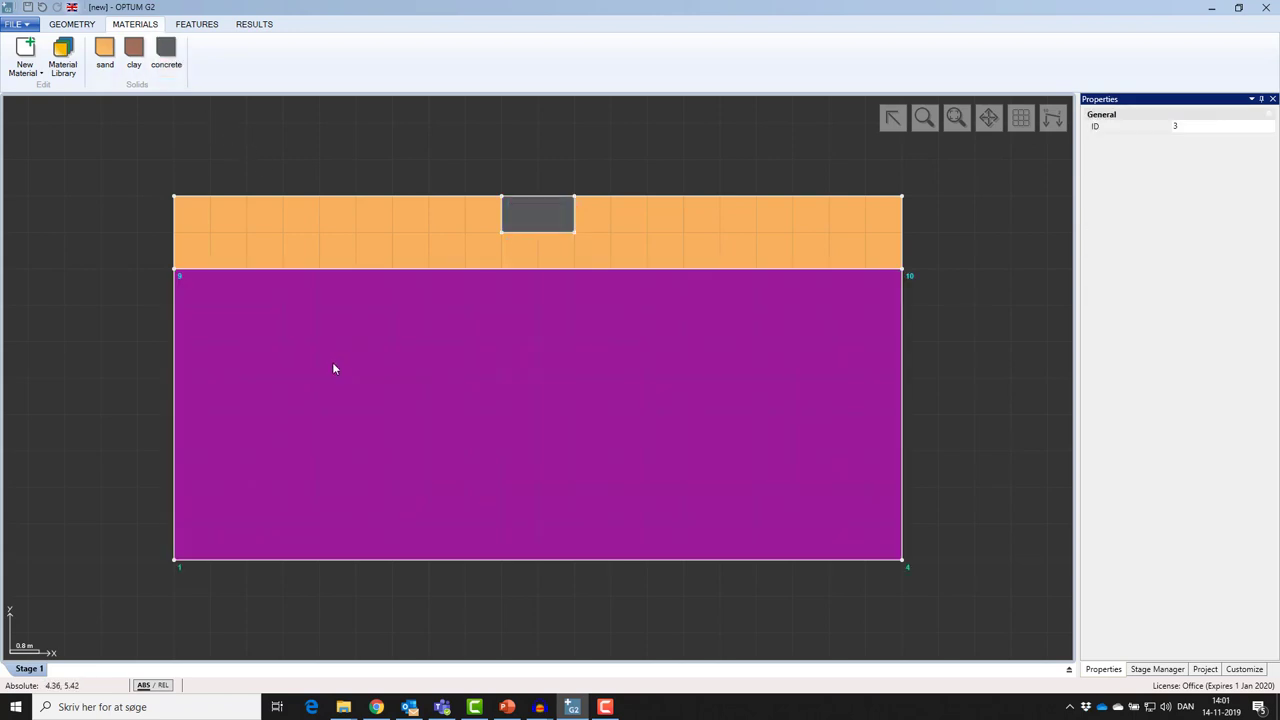
click(134, 52)
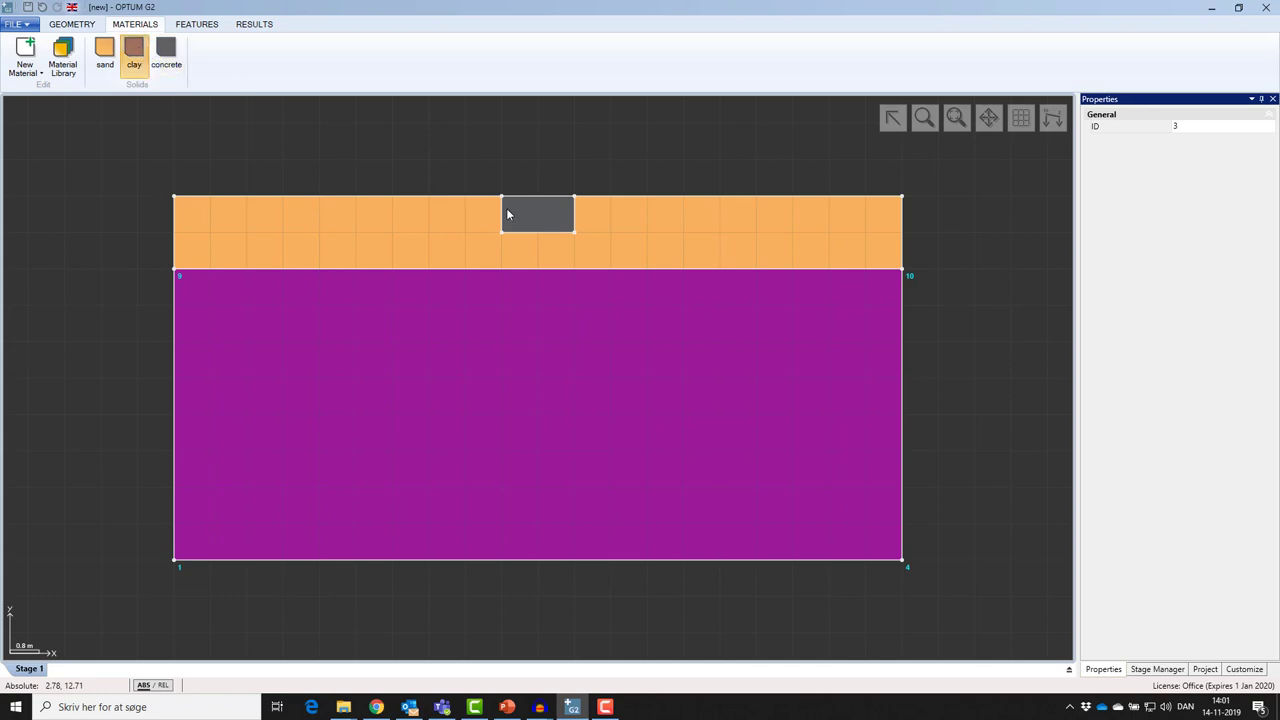
click(516, 140)
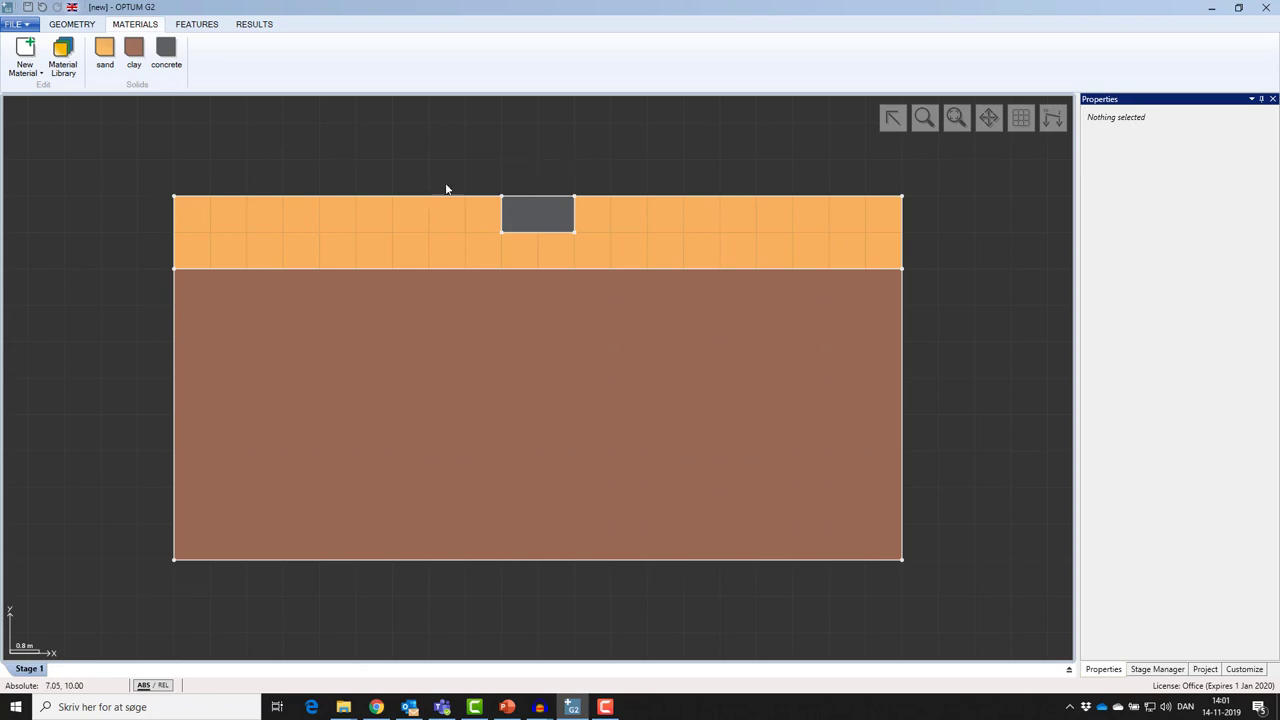
Step: Apply standard fixities to the model and a multiplier distributed load along the top edge of the concrete block
click(200, 25)
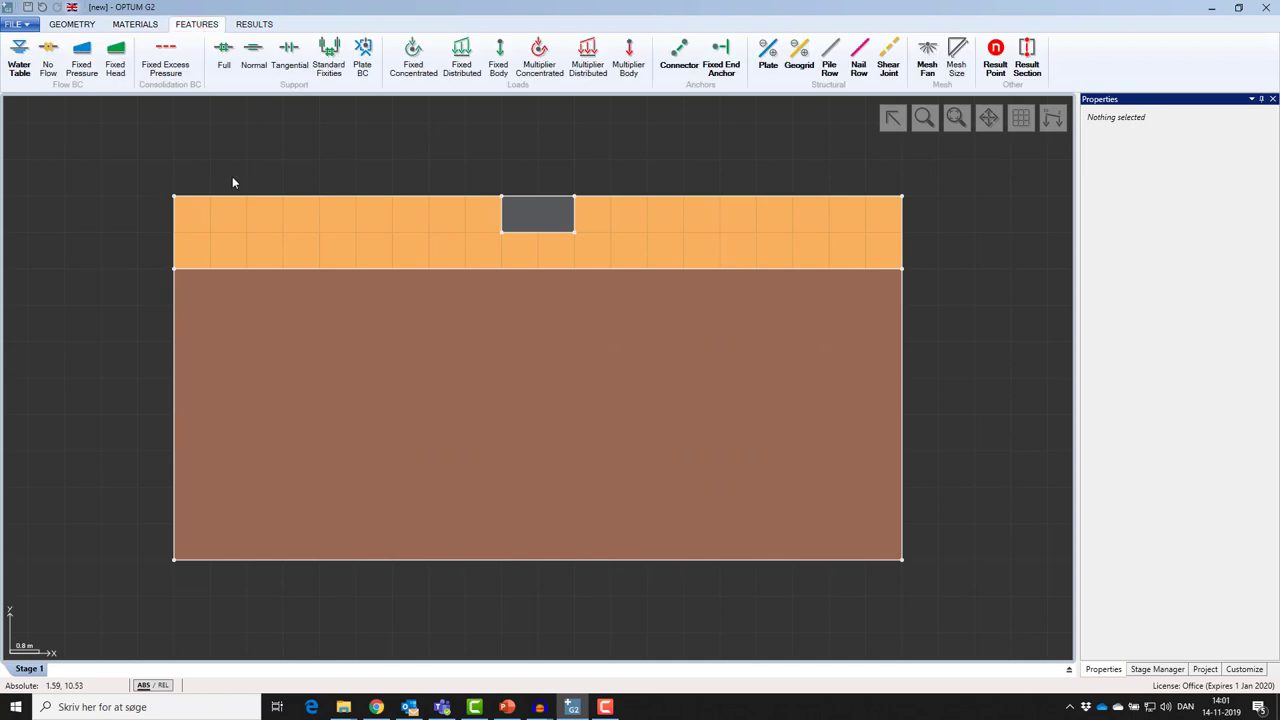
click(333, 54)
click(537, 197)
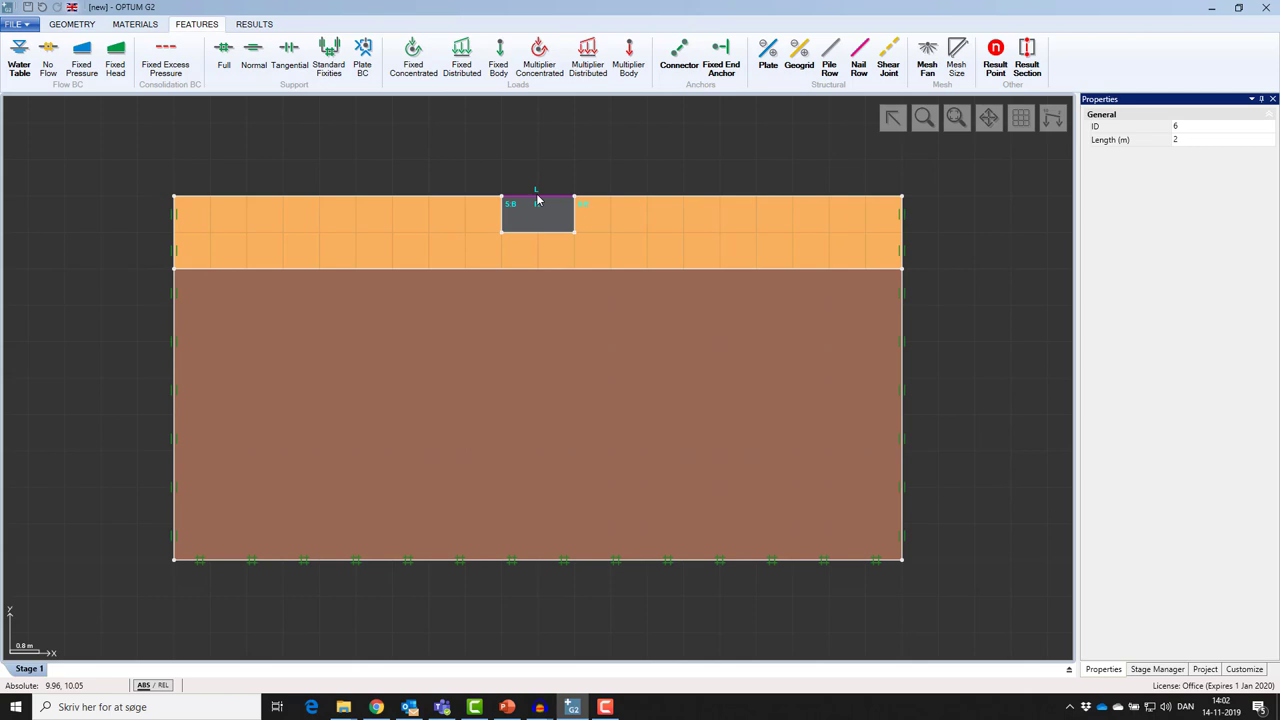
click(592, 63)
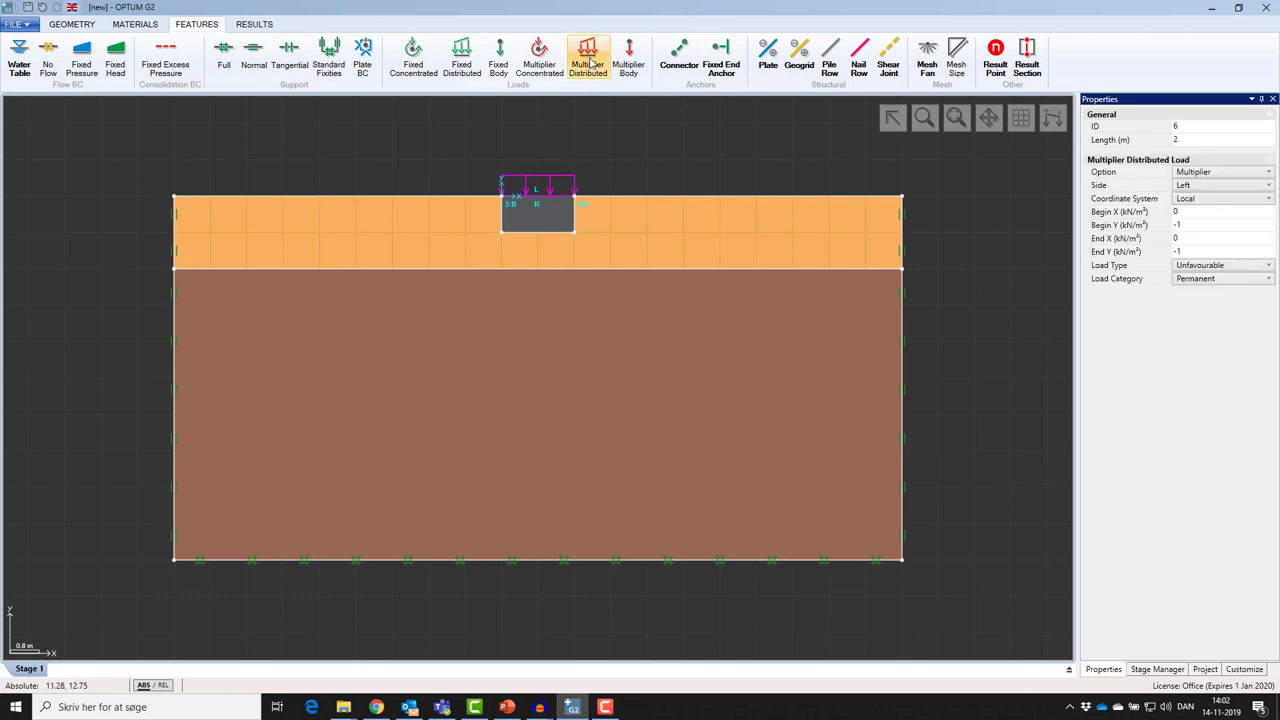
click(592, 152)
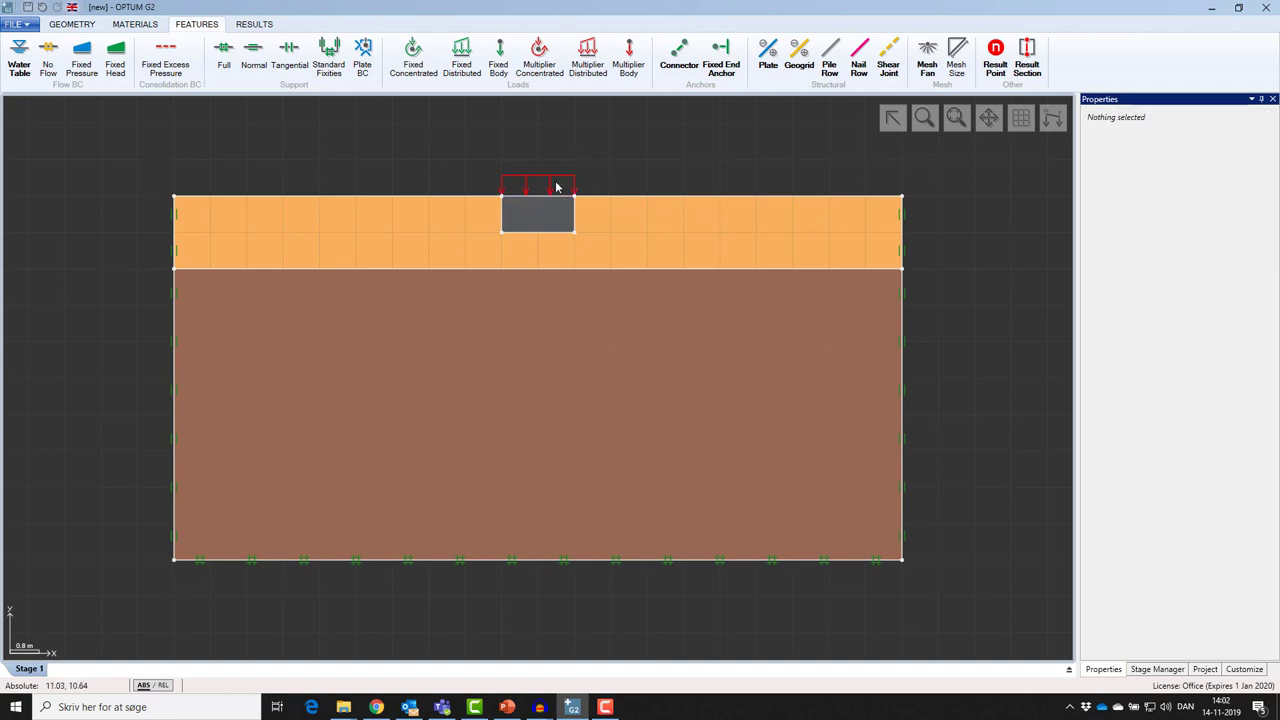
Step: Rename the limit analysis stage from "Stage 1" to "LB"
click(1157, 669)
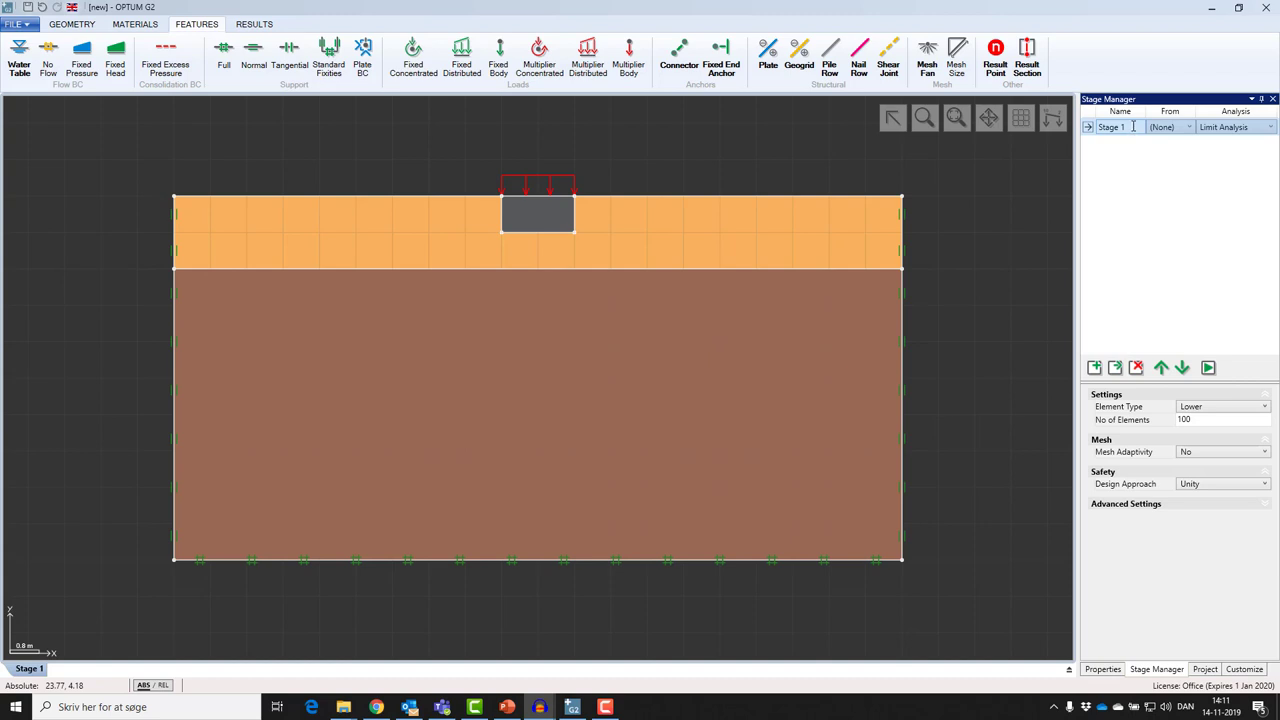
double_click(1133, 127)
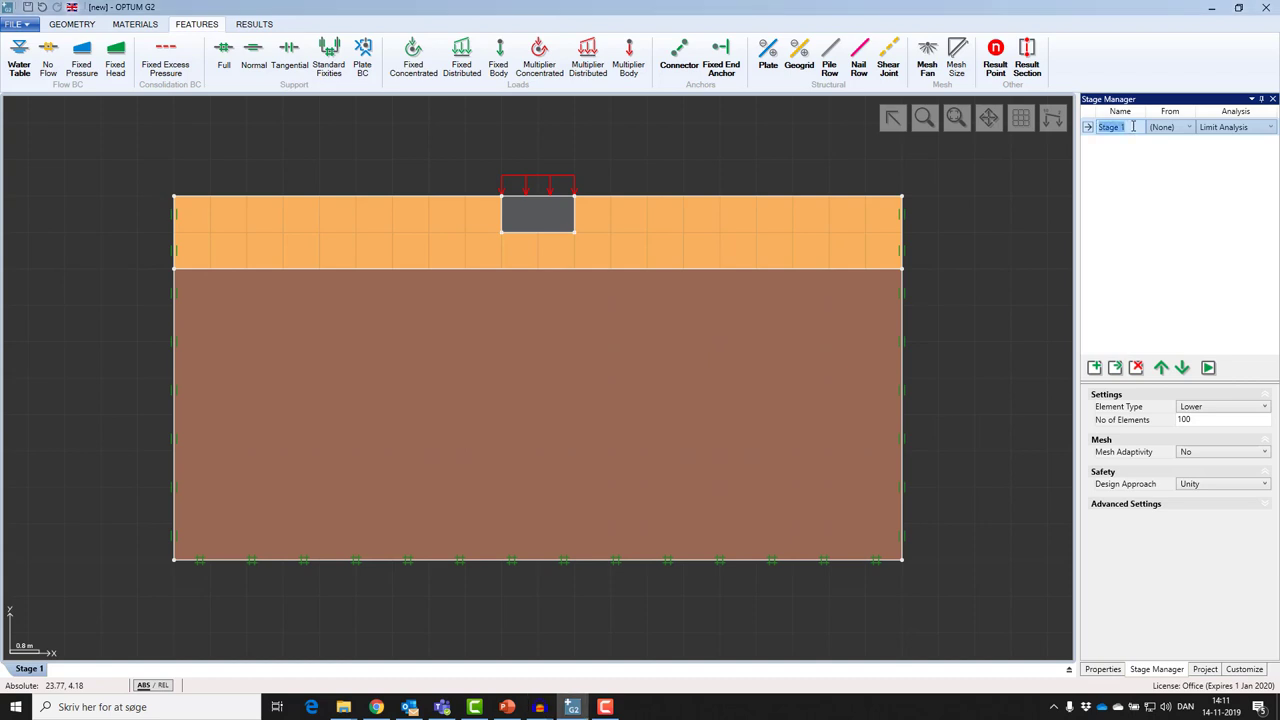
text(LB)
click(1220, 132)
click(1121, 157)
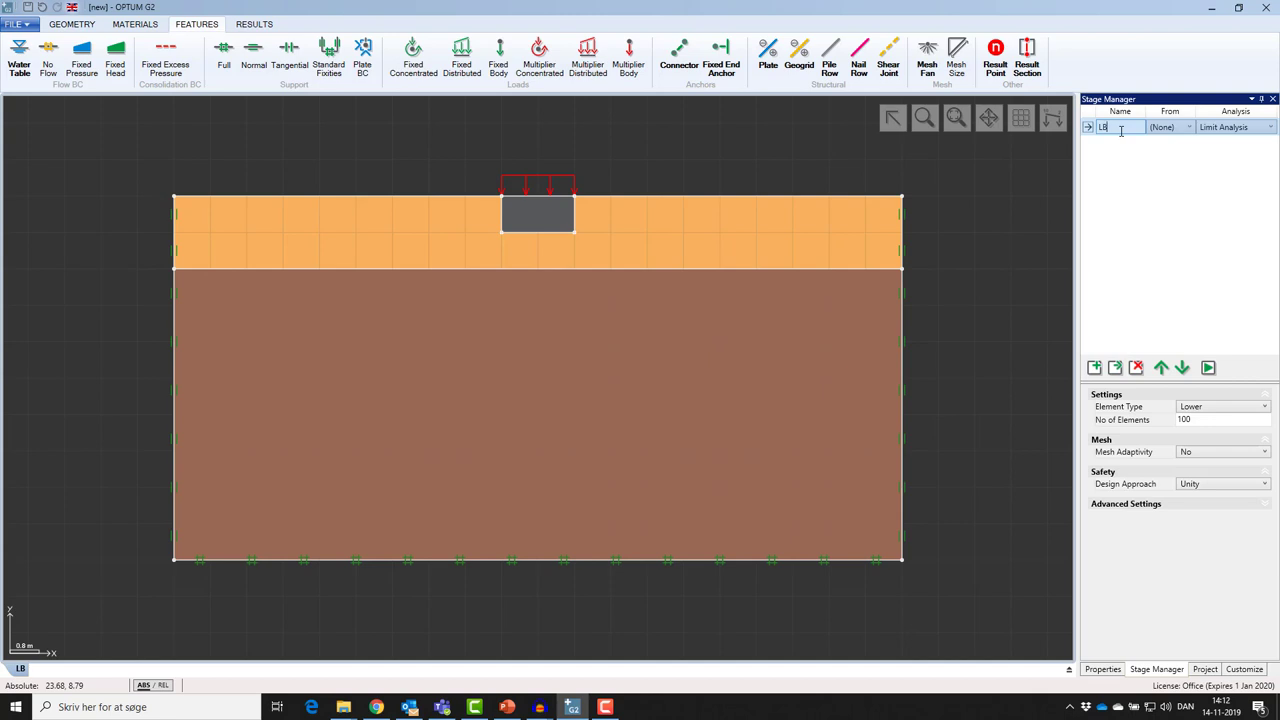
Step: Set the LB stage to 2000 elements and enable mesh adaptivity
click(1199, 419)
key(BackSpace)
key(BackSpace)
key(BackSpace)
text(2000)
click(1200, 452)
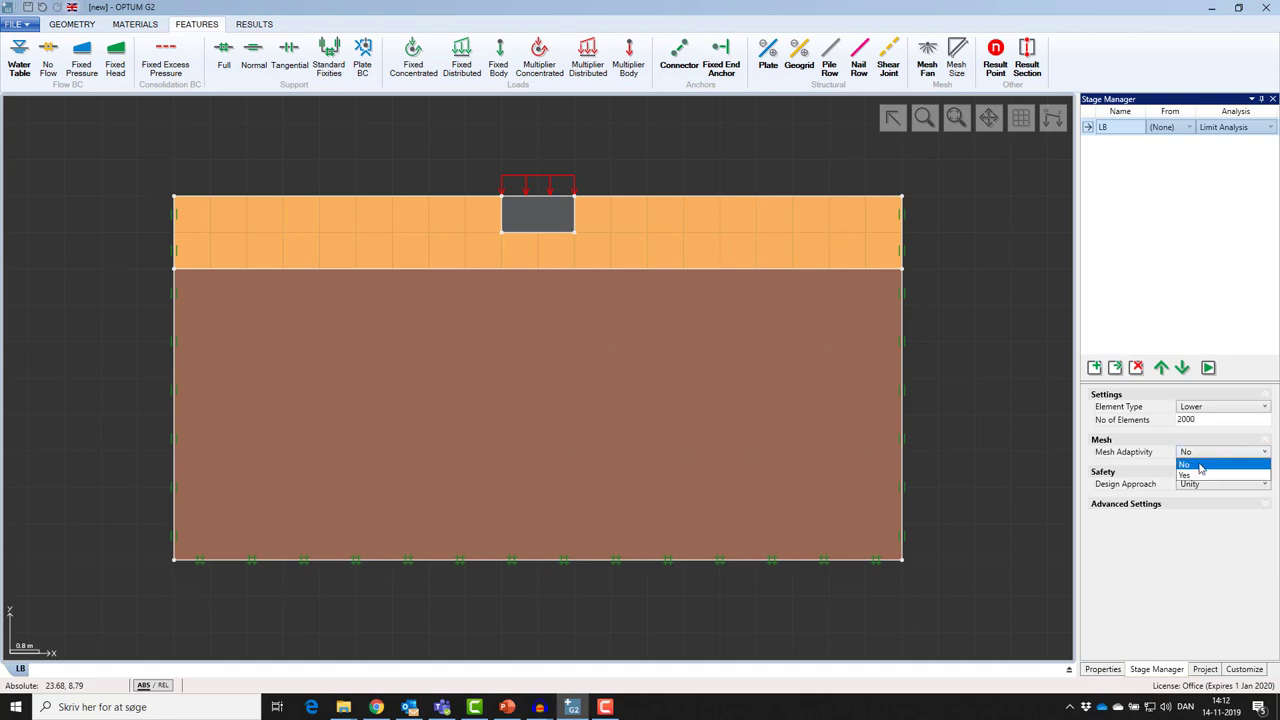
click(1200, 475)
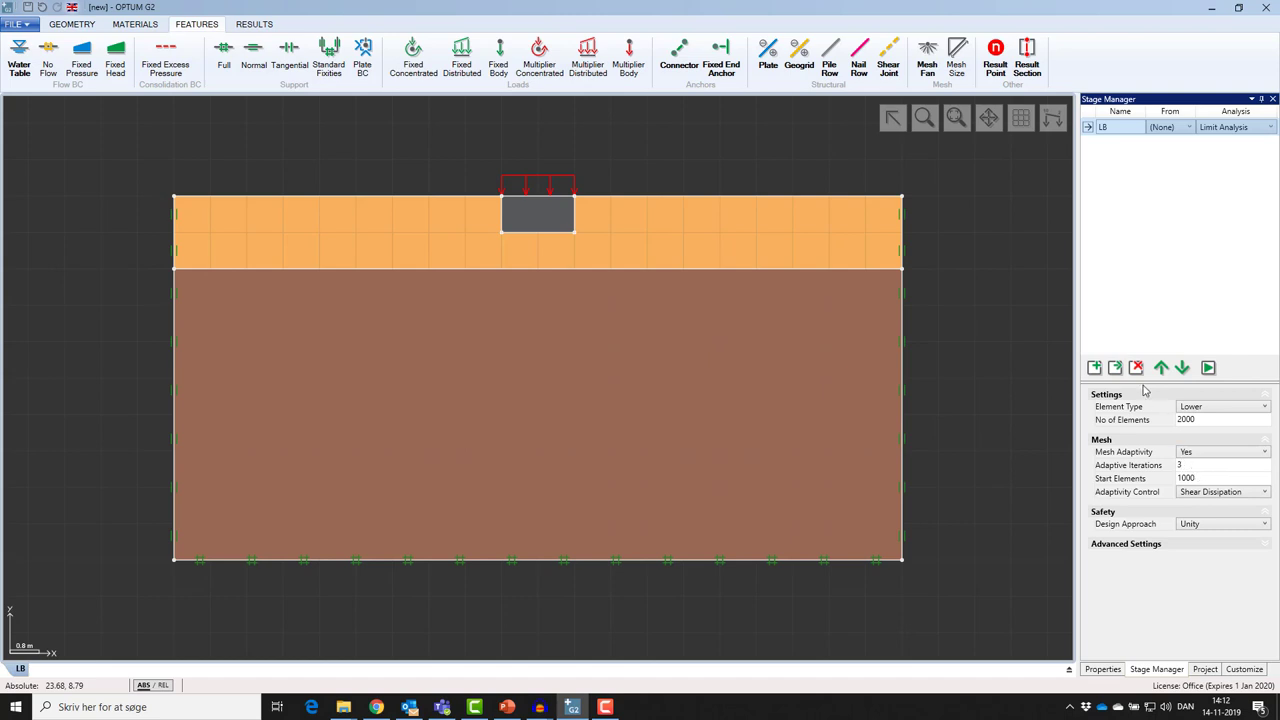
Step: Run the lower-bound limit analysis for the LB stage and highlight the collapse multiplier in the analysis log
click(1208, 369)
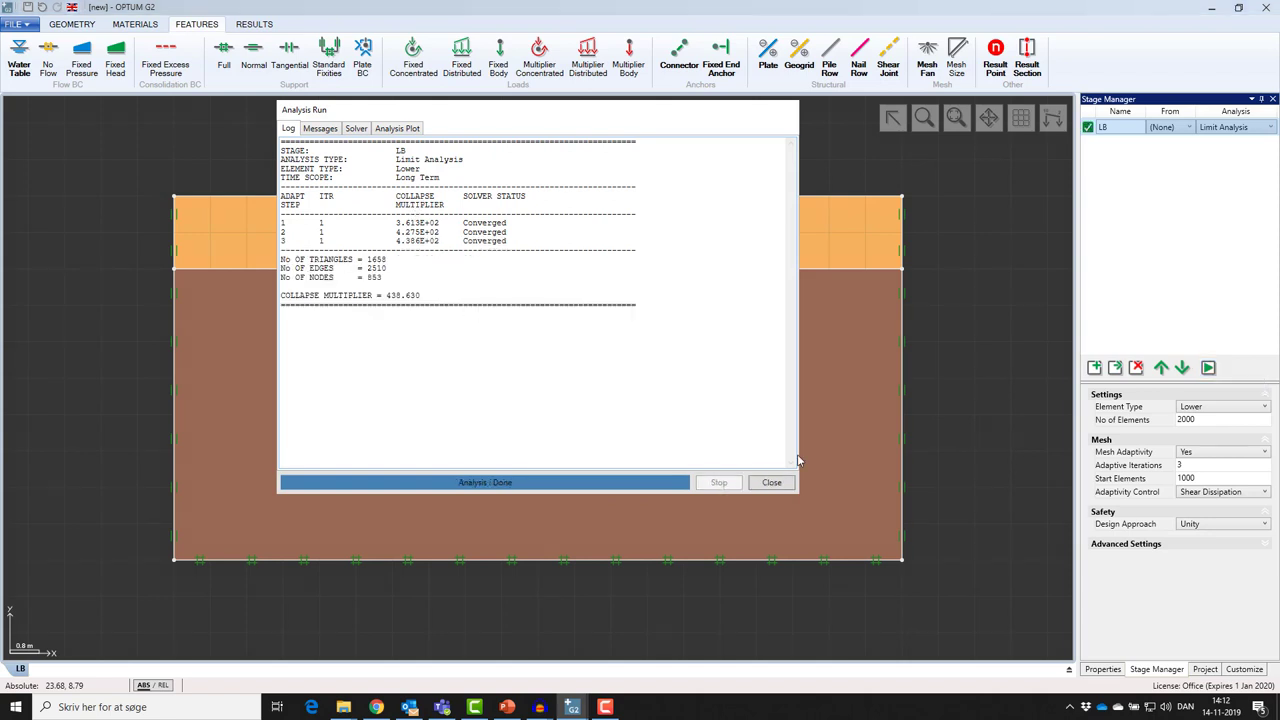
double_click(393, 298)
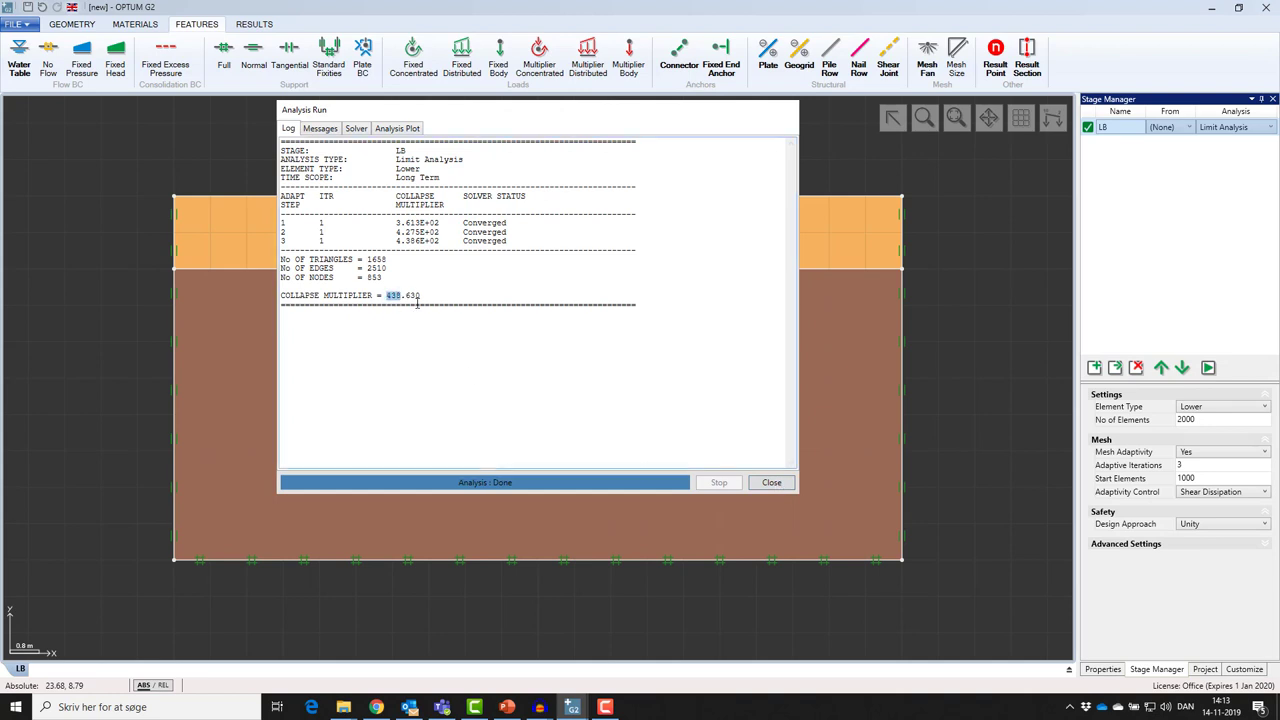
Step: Close the analysis log, play the LB stage's collapse deformation animation and reset it to the undeformed state
click(772, 483)
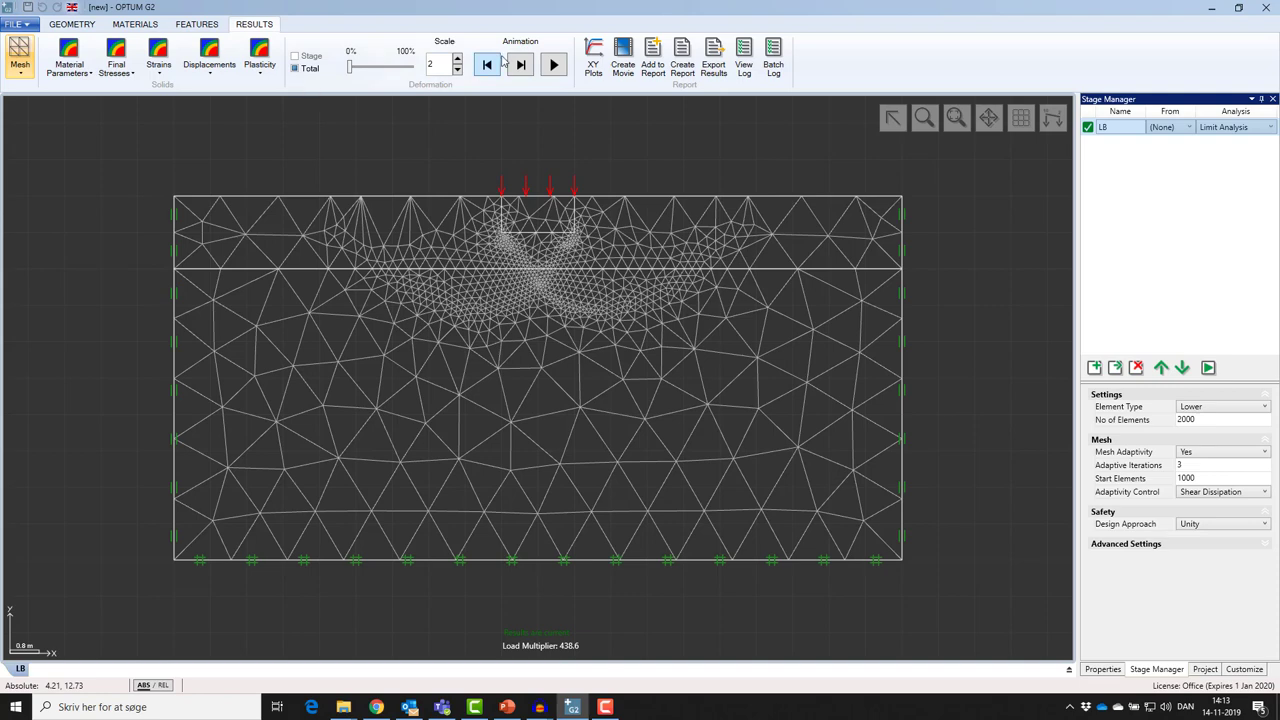
click(555, 65)
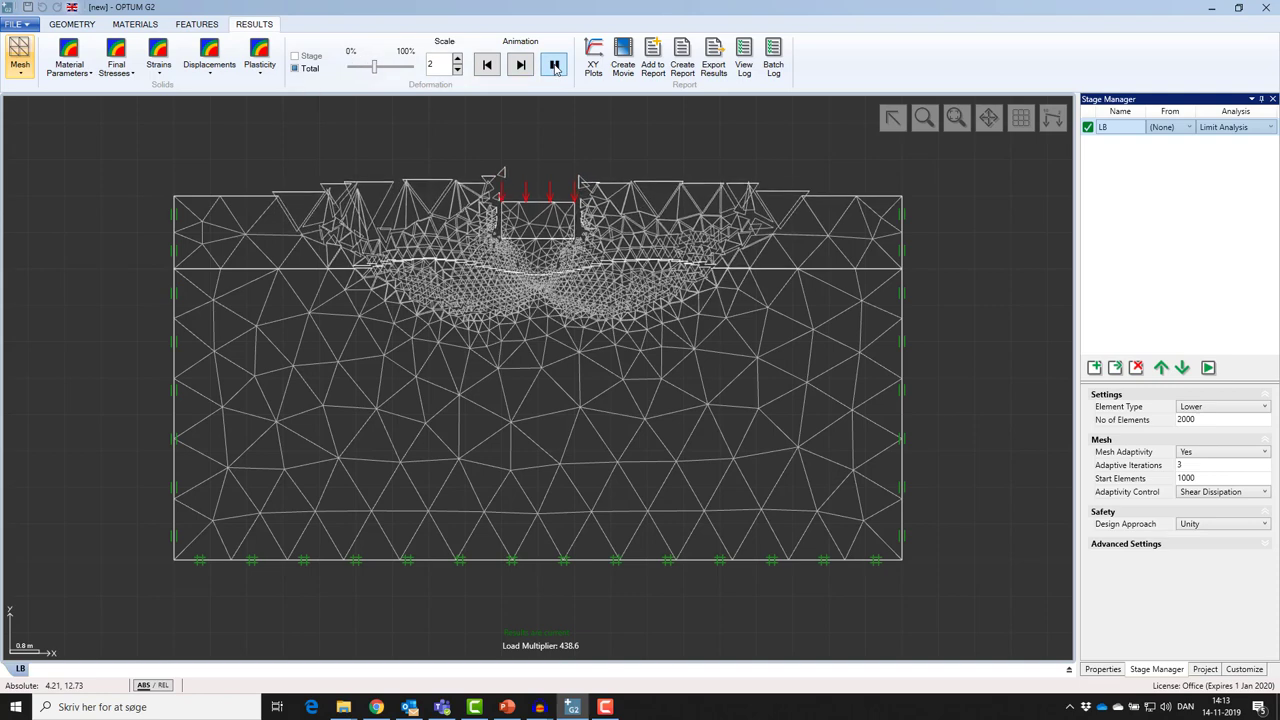
click(556, 66)
click(487, 66)
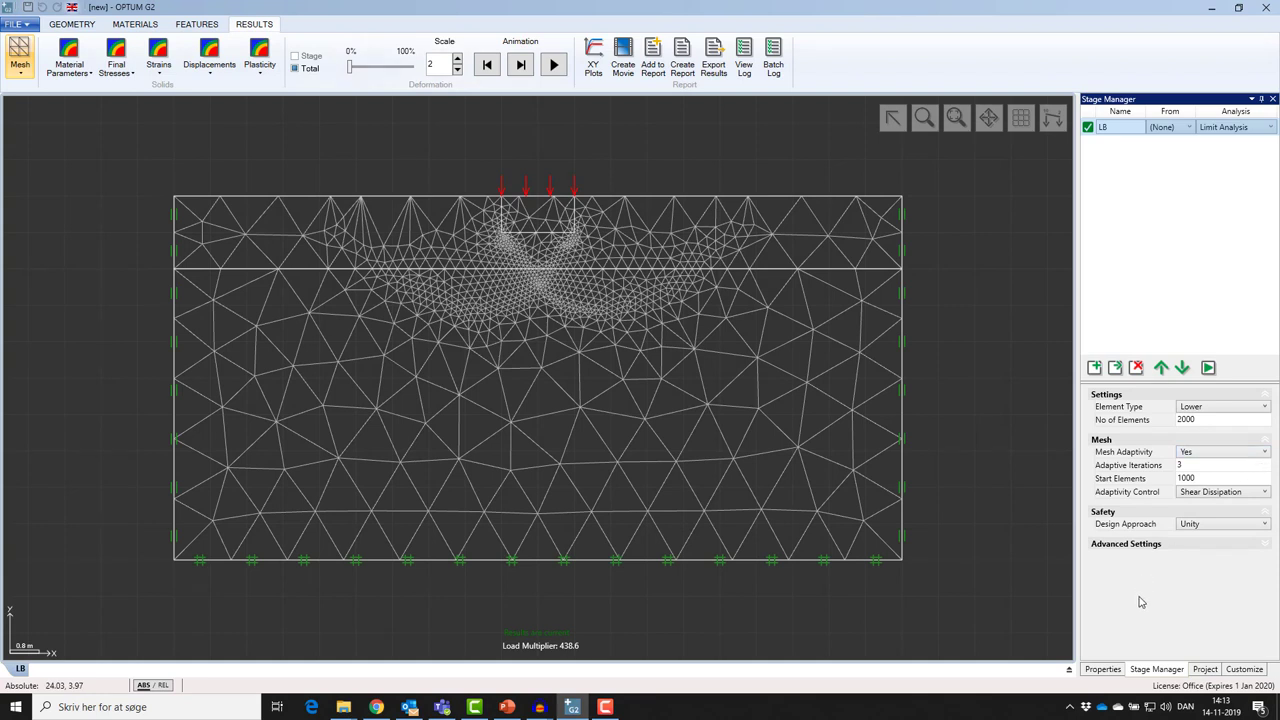
Step: Clone the LB stage, name the copy "UB" and set its element type to Upper
click(1116, 368)
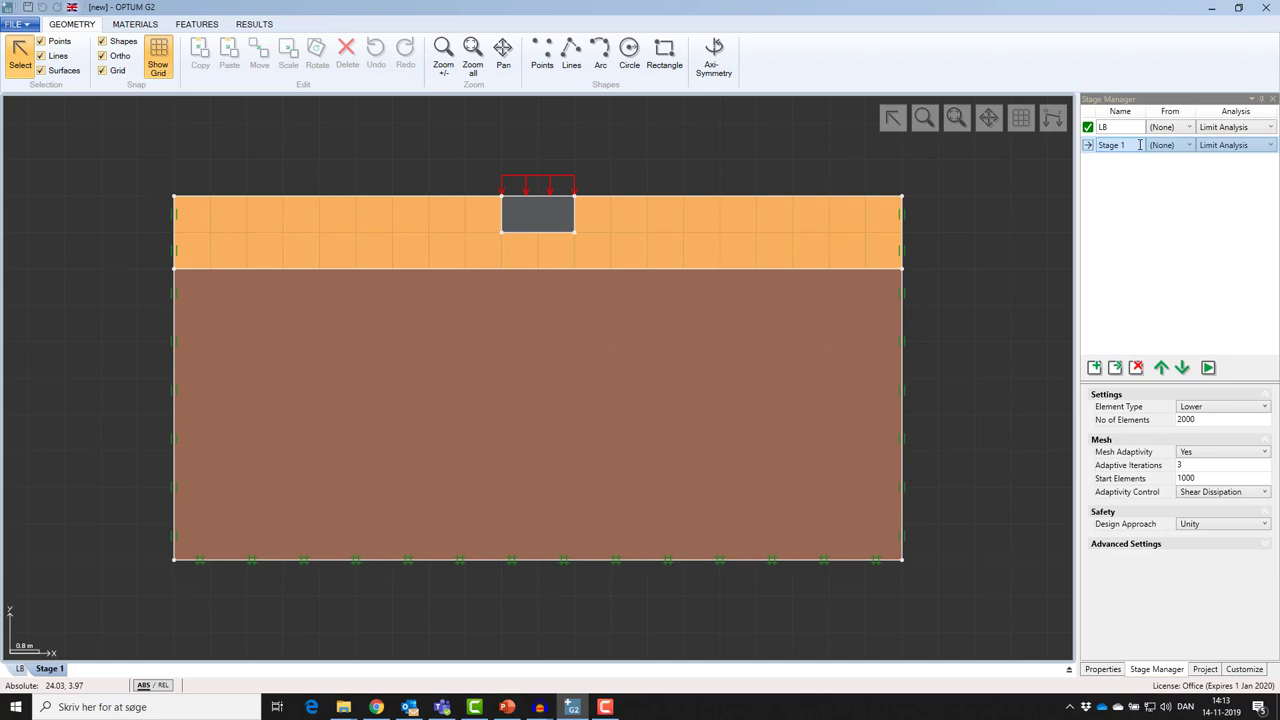
click(1132, 145)
text(UB)
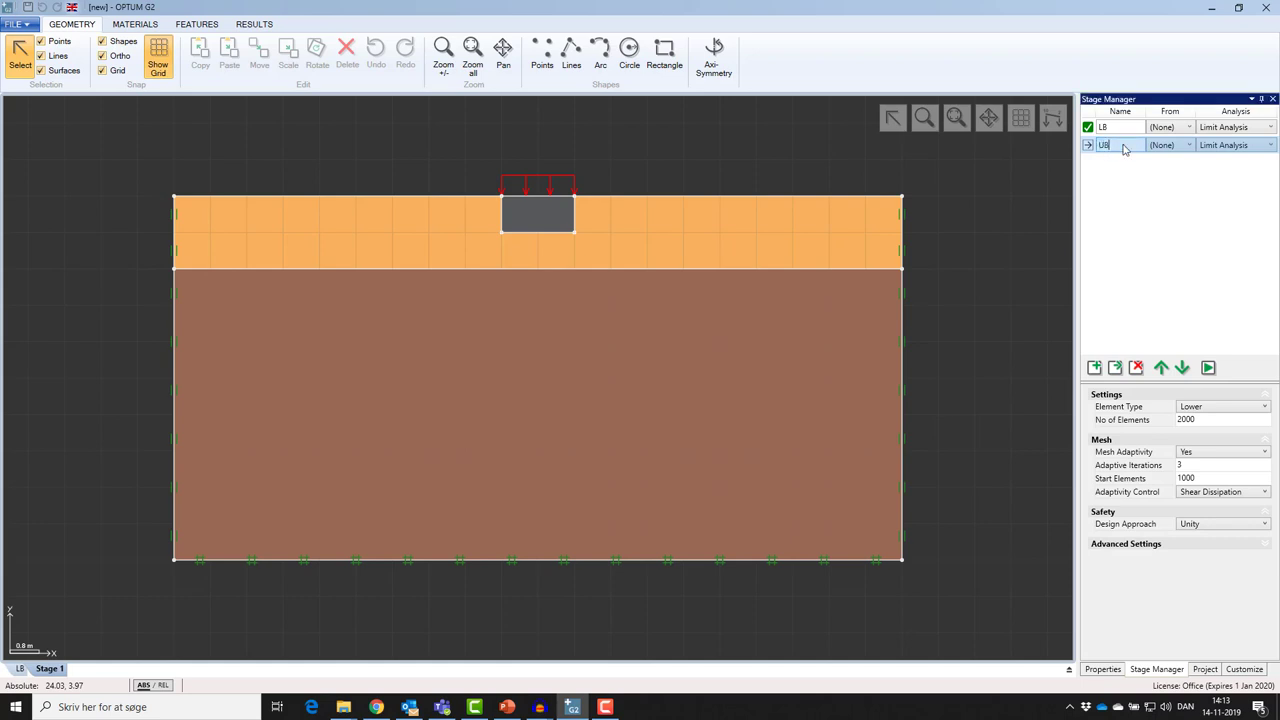
key(Return)
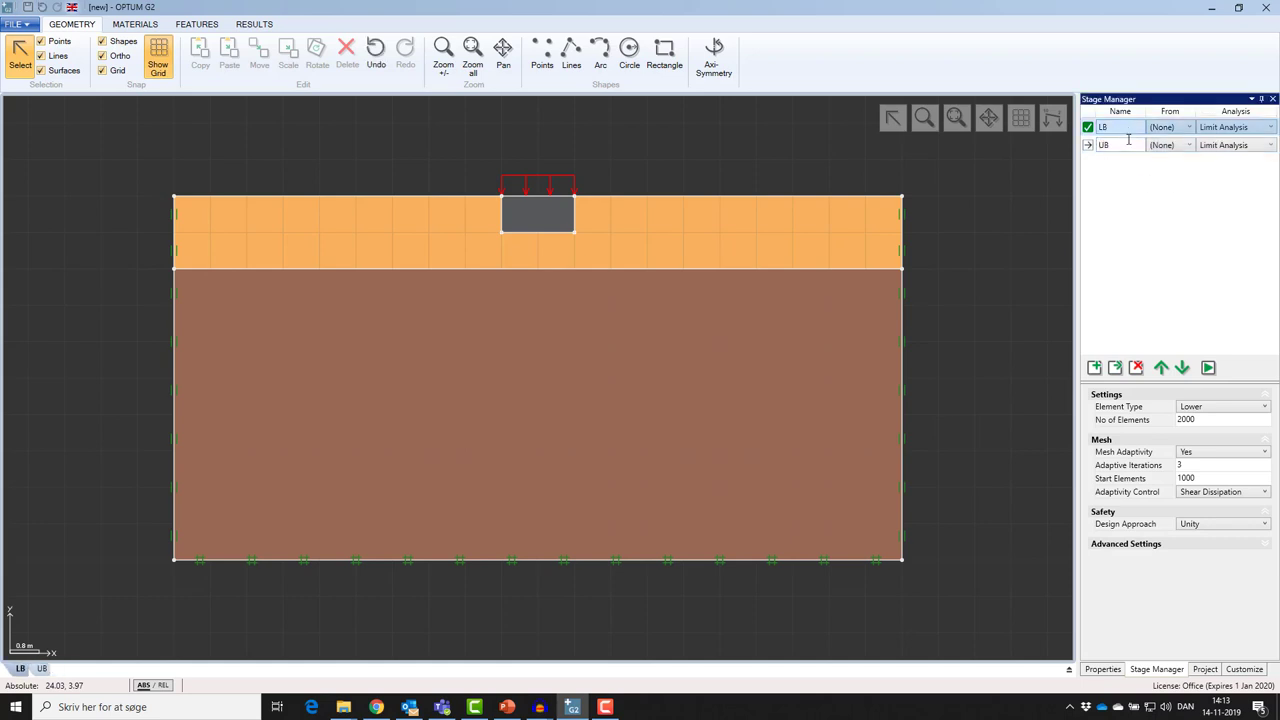
click(1209, 408)
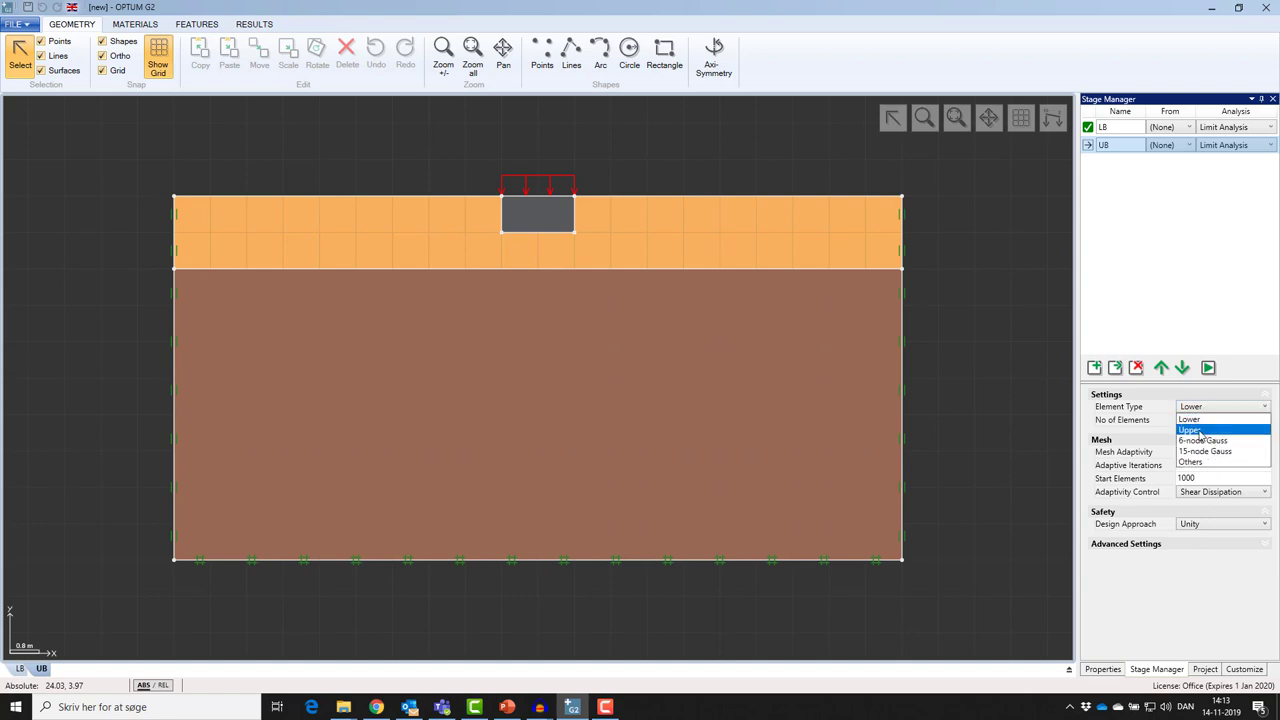
click(1201, 431)
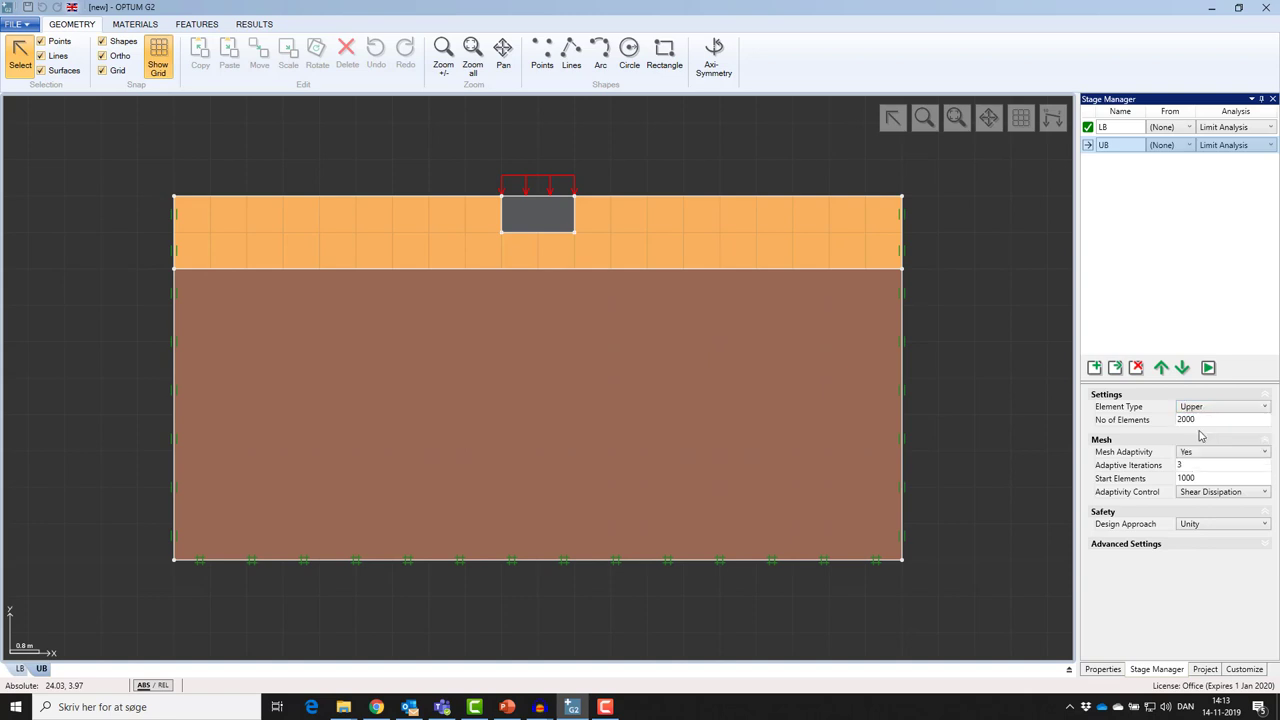
Step: Run the upper-bound limit analysis for the UB stage, highlight the collapse multiplier in the log and close it
click(1208, 368)
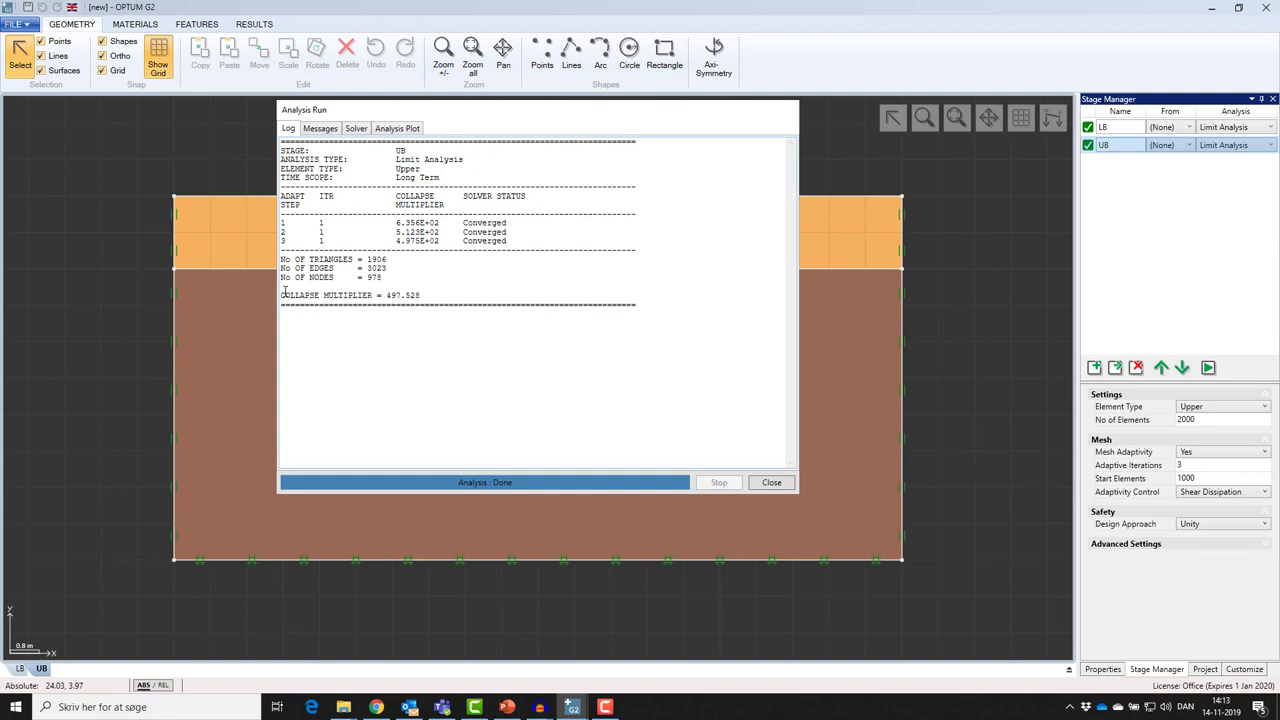
drag(283, 289, 418, 295)
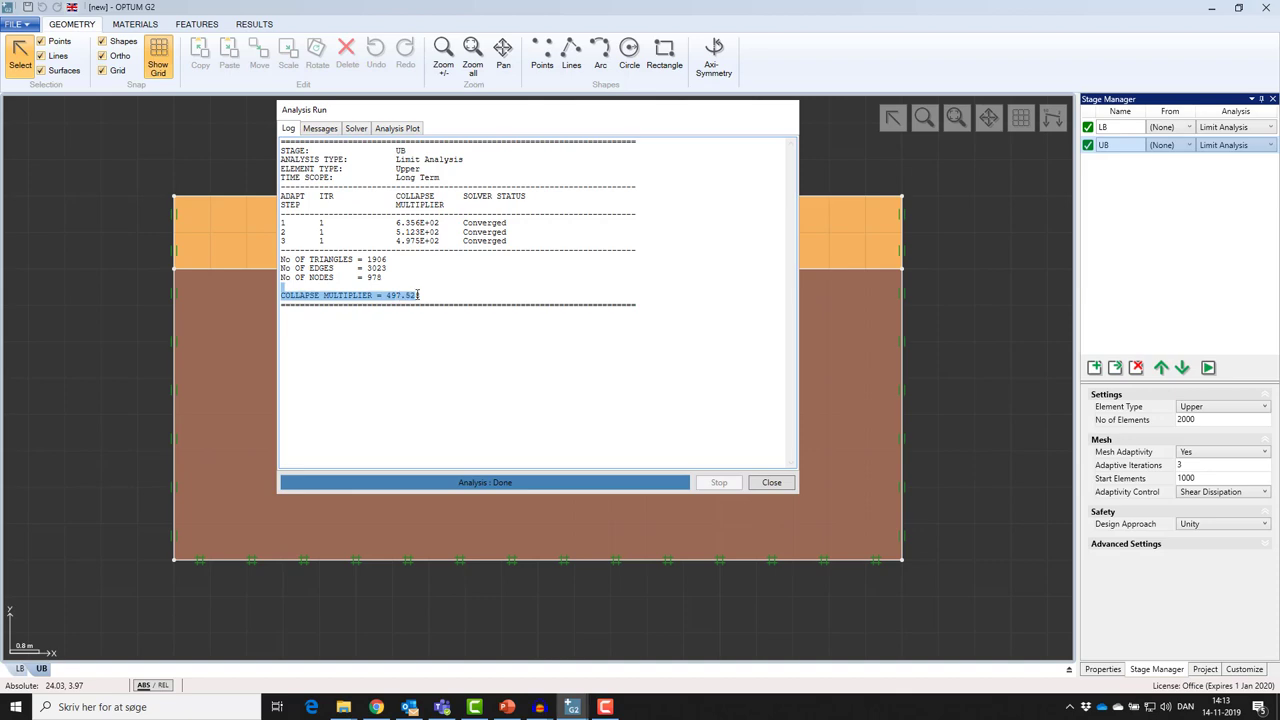
click(774, 487)
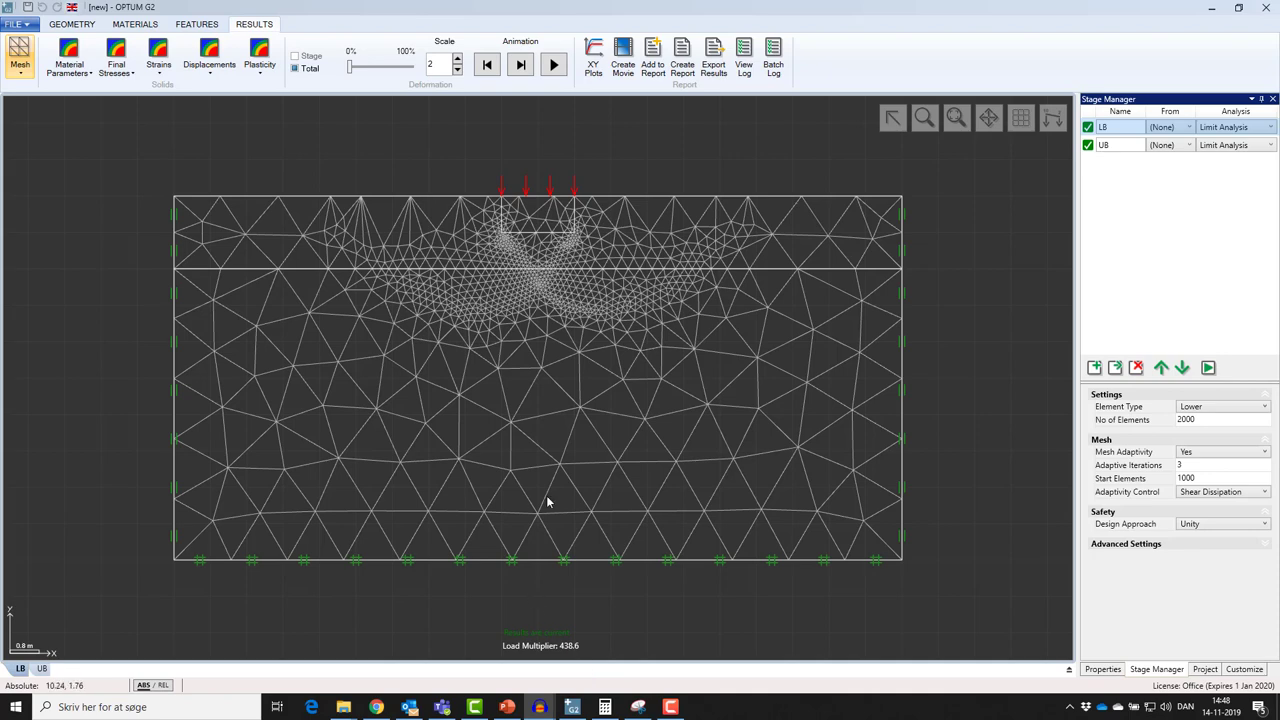
Step: Add another lower-bound limit analysis stage with the LB settings, place it below UB and name it "LB2"
scroll(550, 238, up, 3)
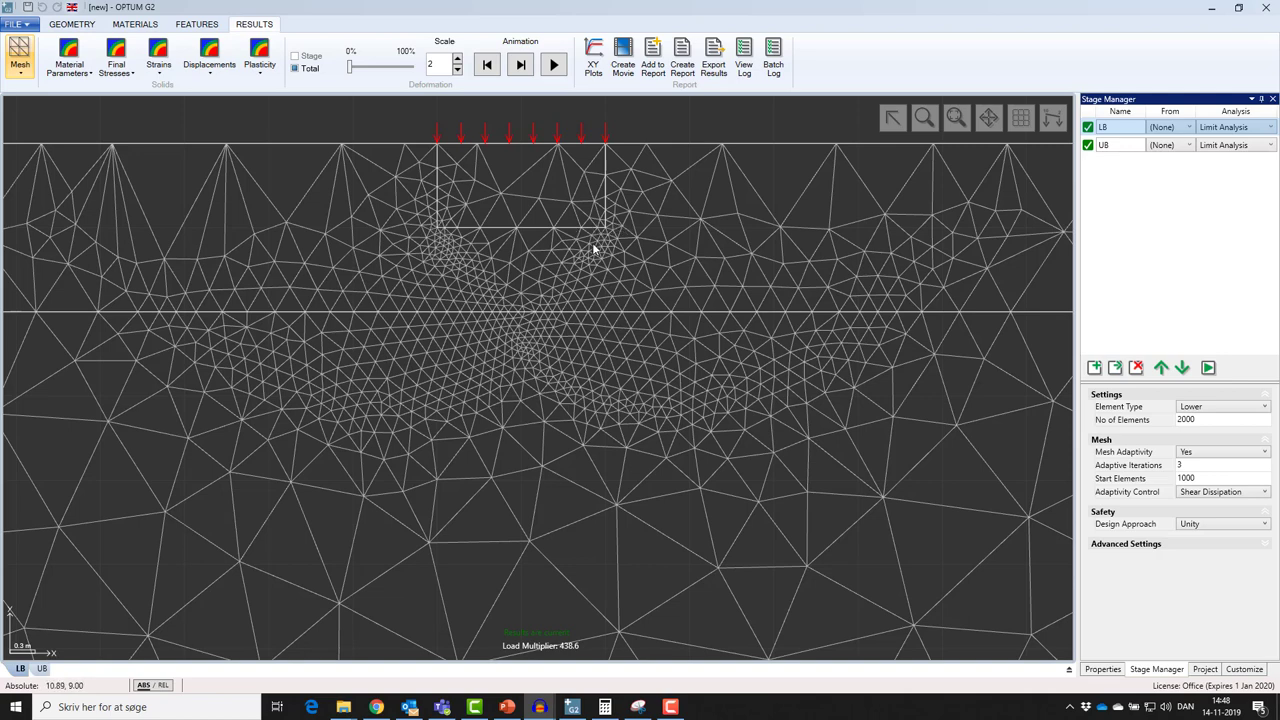
scroll(591, 272, down, 3)
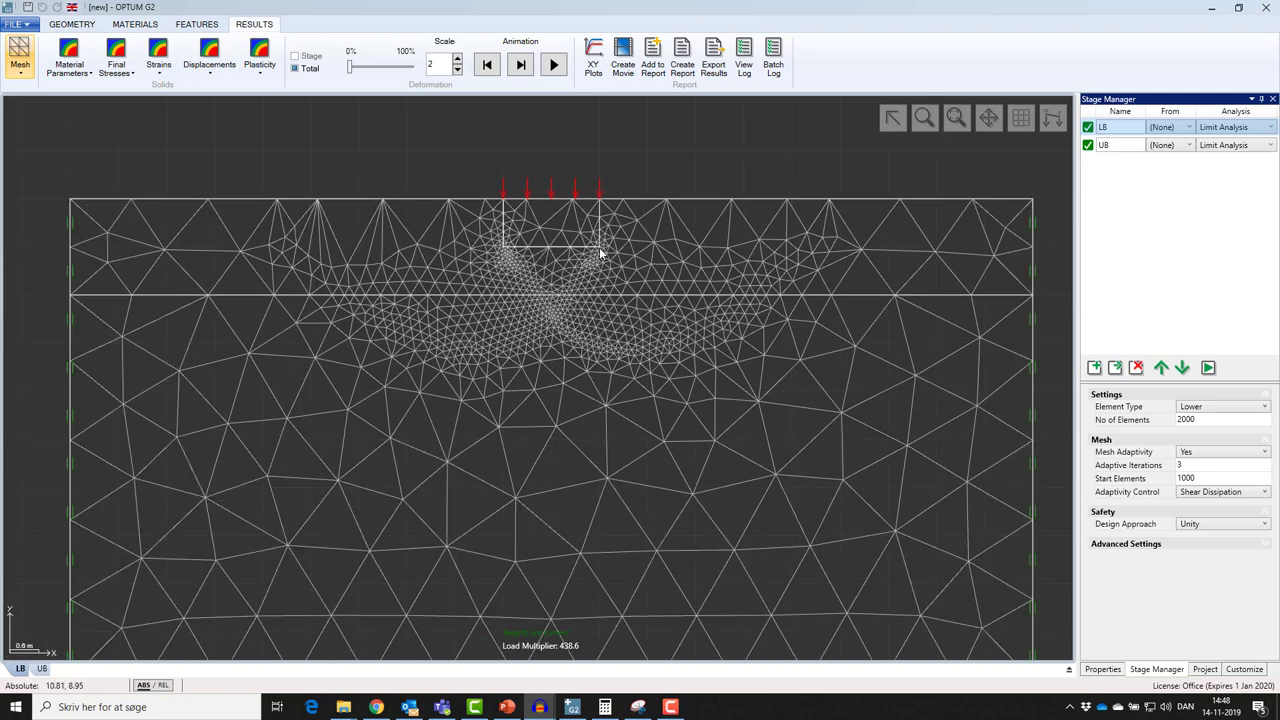
scroll(514, 252, down, 2)
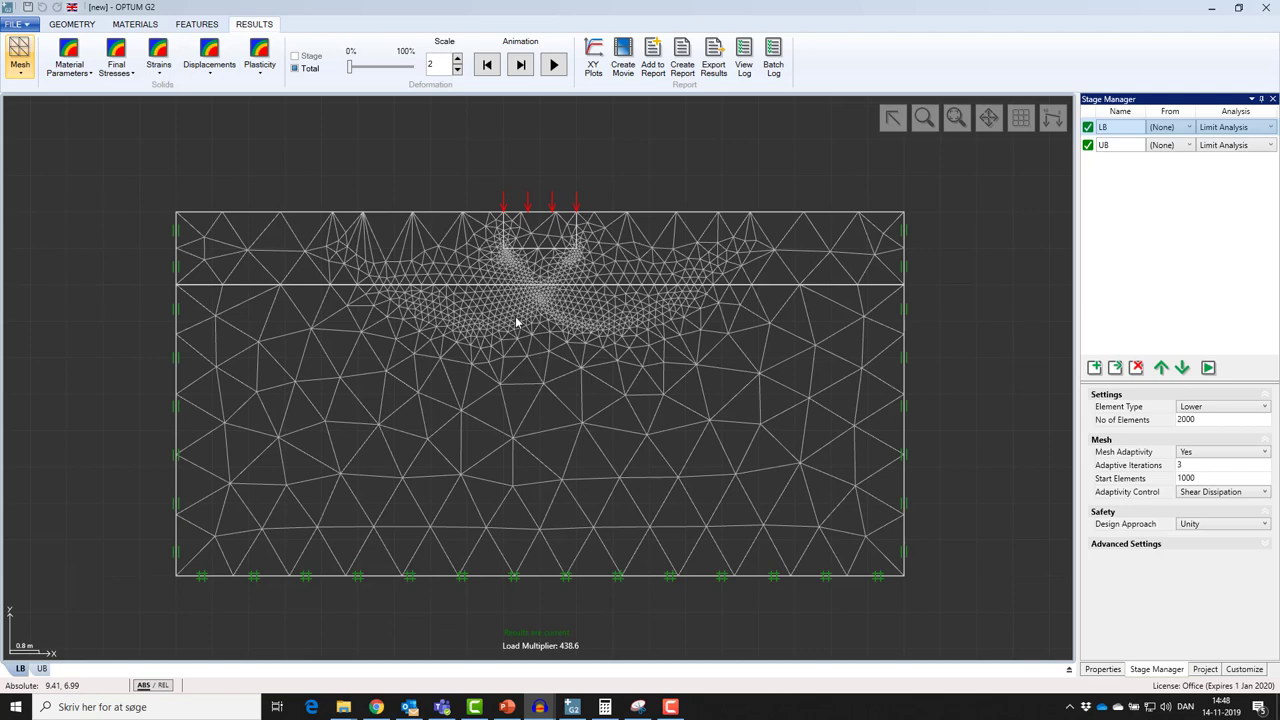
scroll(510, 297, up, 2)
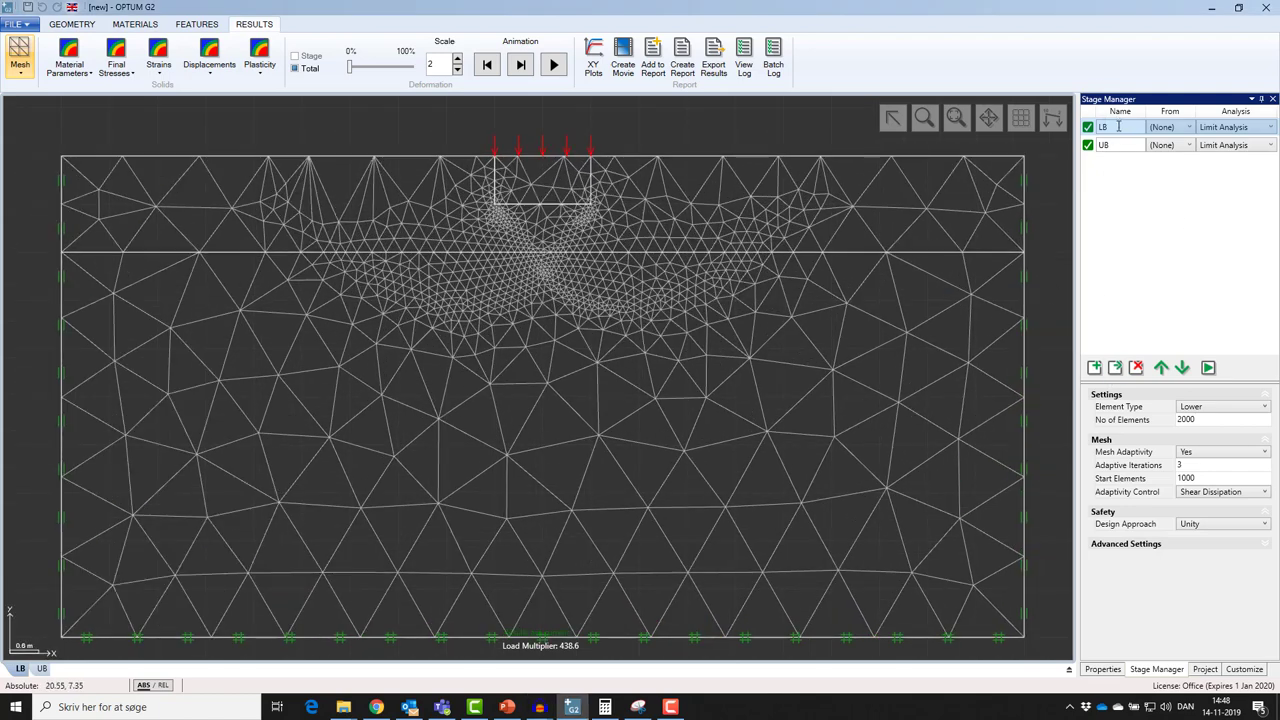
click(1095, 367)
click(1181, 368)
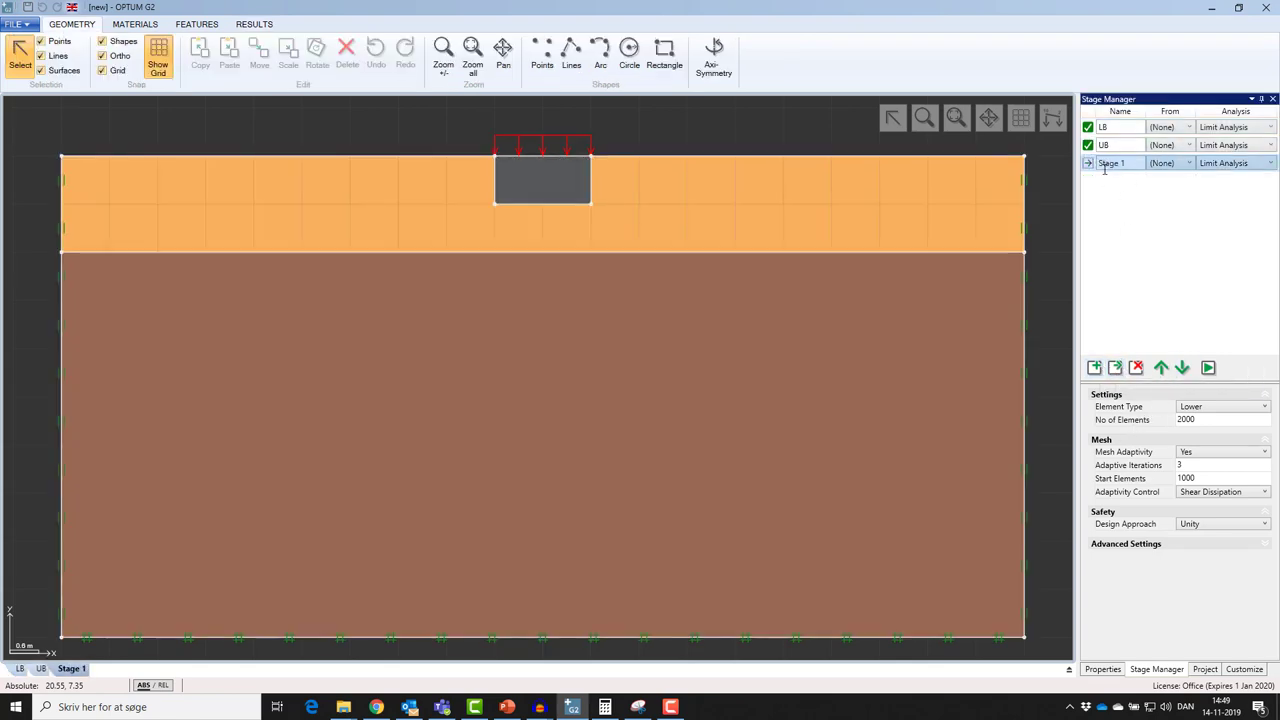
double_click(1121, 164)
text(LB2)
key(Return)
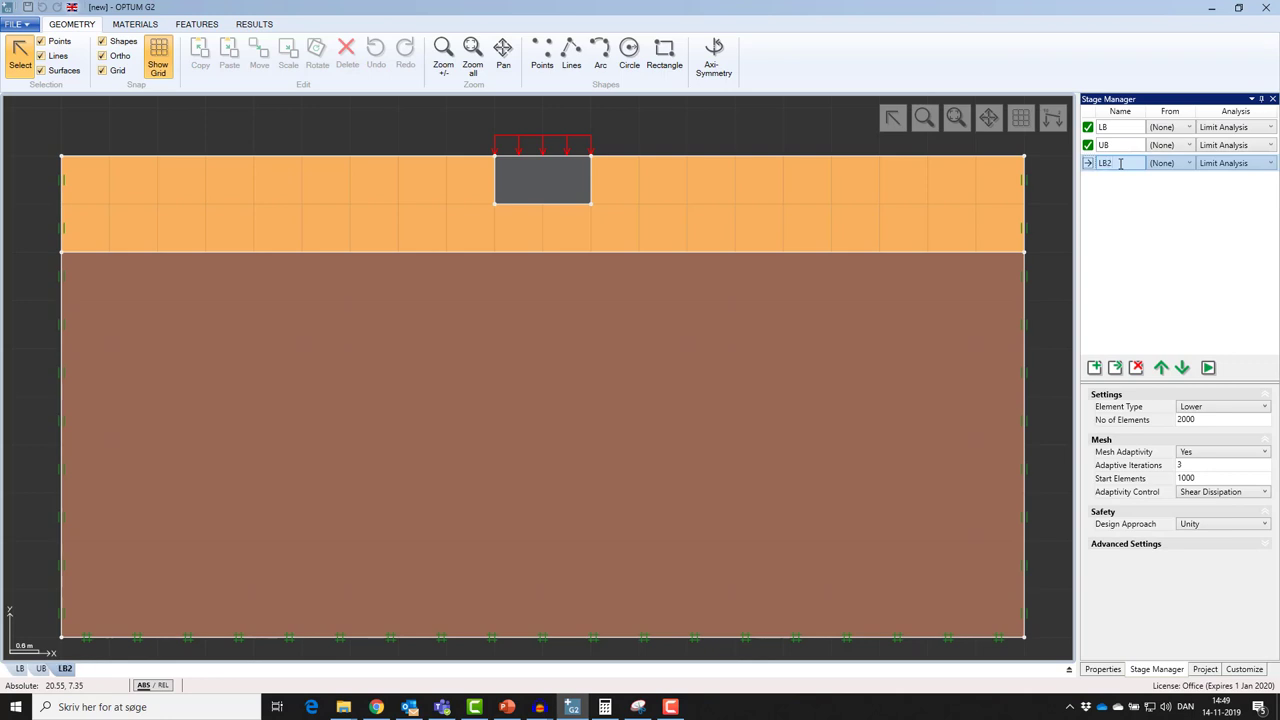
Step: Add a mesh fan with a fan angle of 5 at the concrete footing's lower-left corner in LB2
click(495, 205)
click(198, 24)
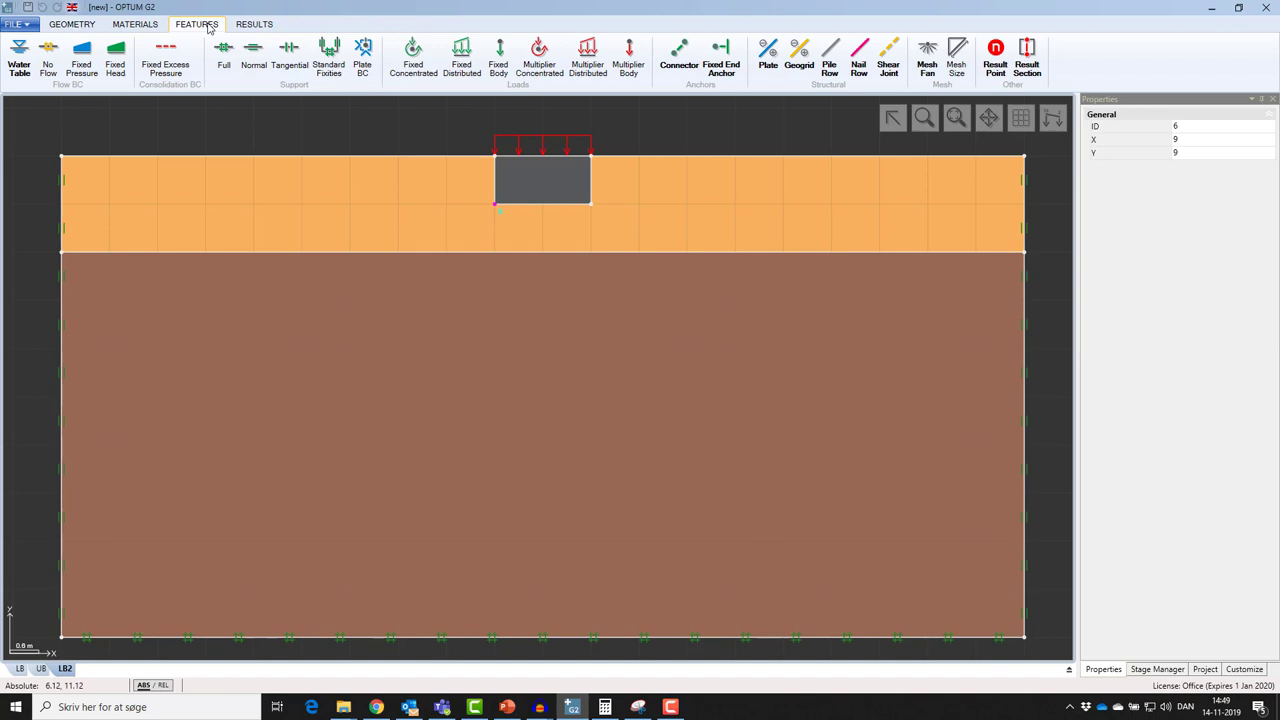
click(928, 62)
click(1195, 185)
double_click(1195, 185)
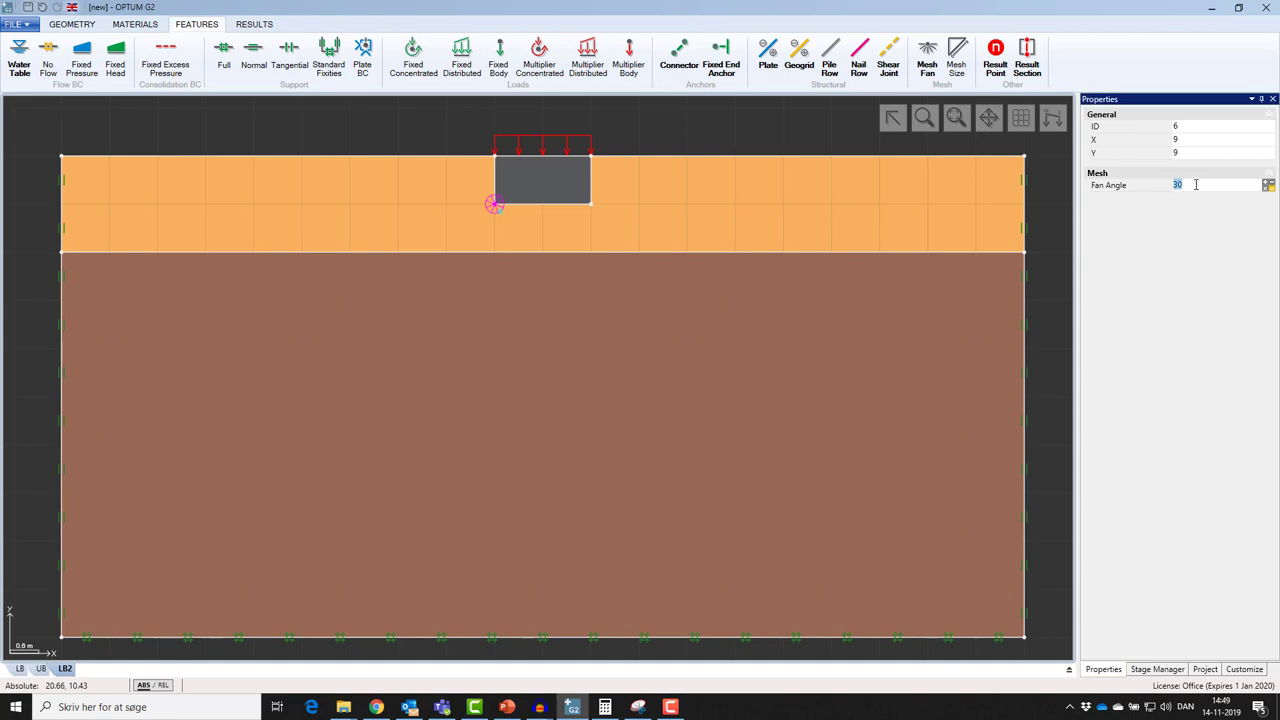
text(5)
Step: Add a mesh fan with a fan angle of 5 at the concrete footing's lower-right corner
click(592, 206)
click(927, 60)
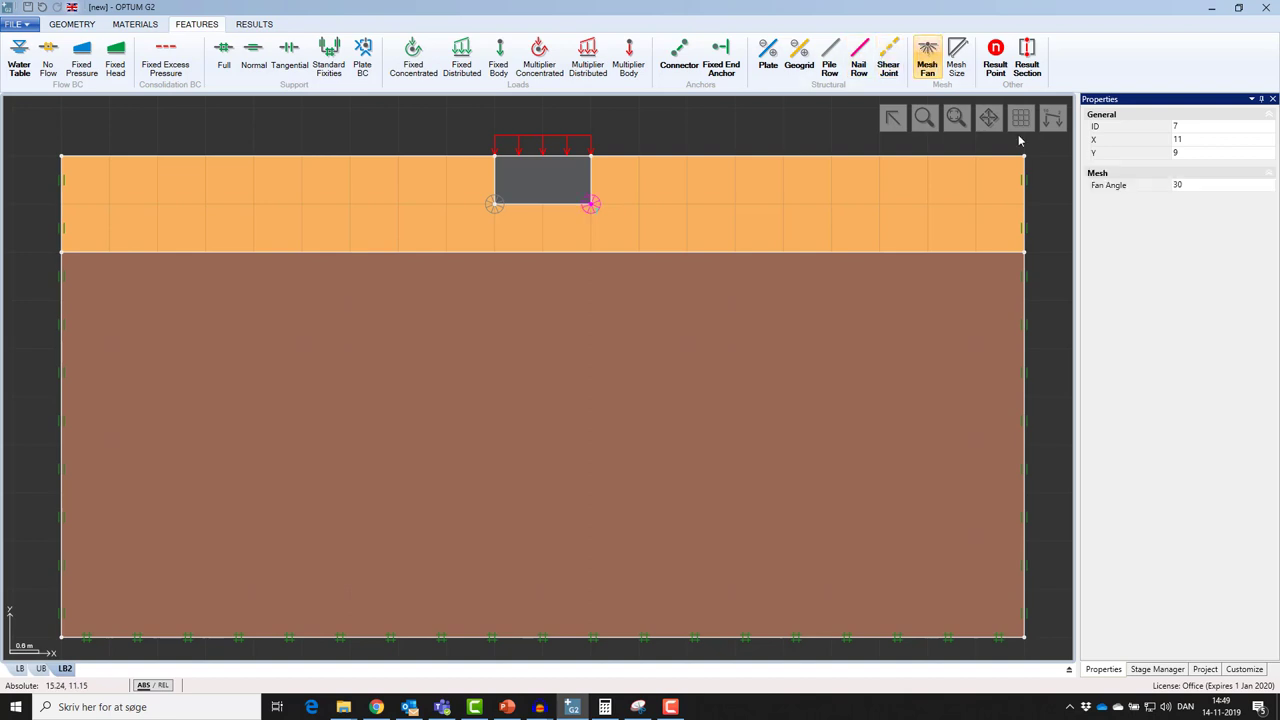
click(1193, 186)
text(5)
key(Return)
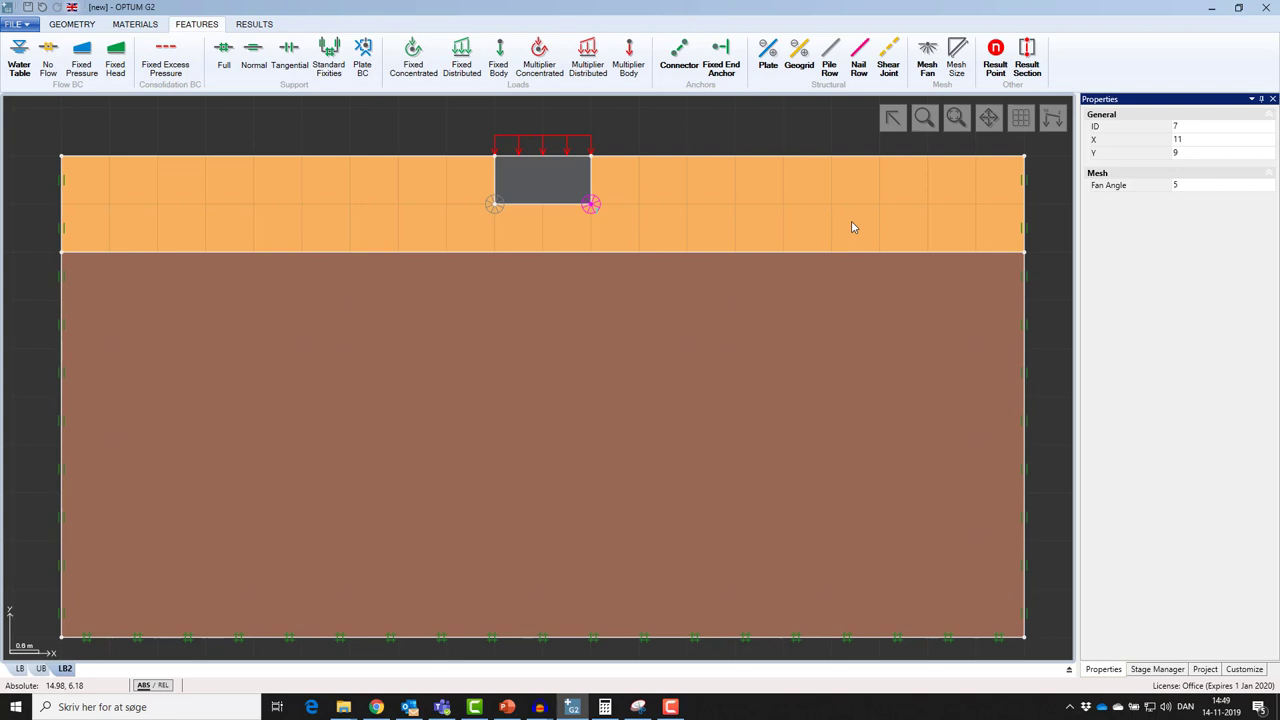
click(956, 117)
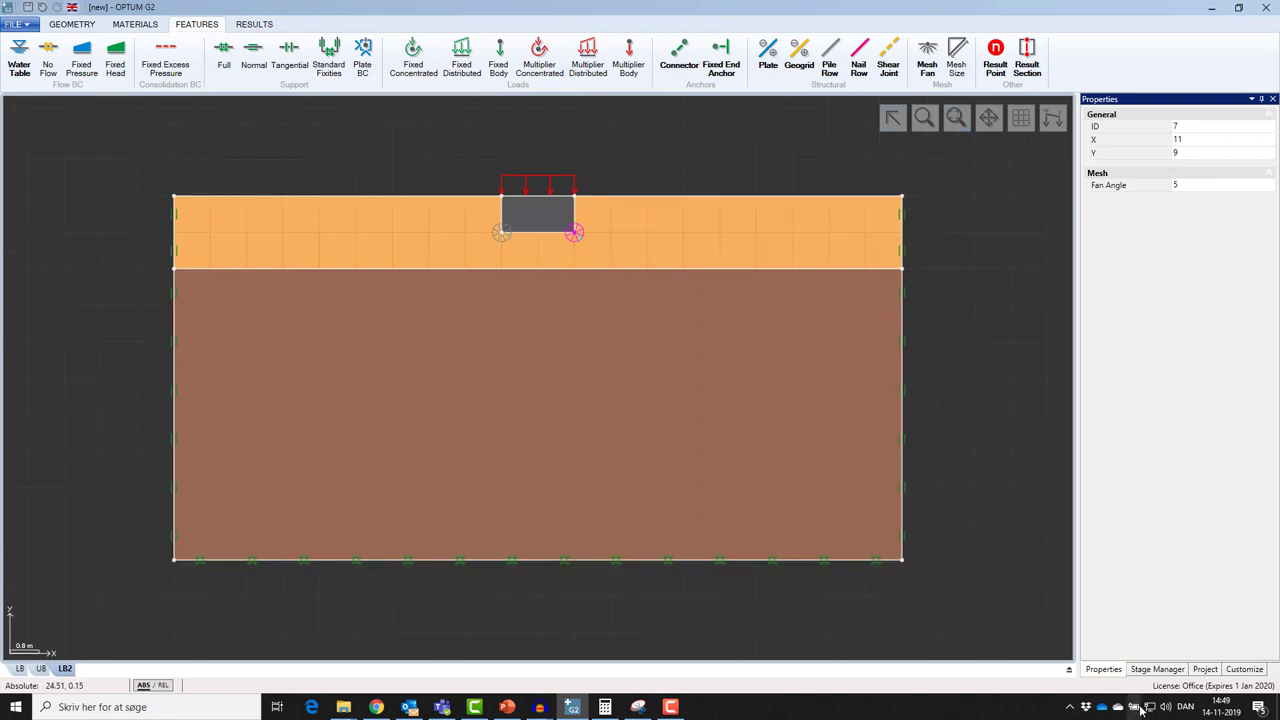
Step: Clone the LB2 stage, name the copy "UB2" and set its element type to Upper
click(1156, 669)
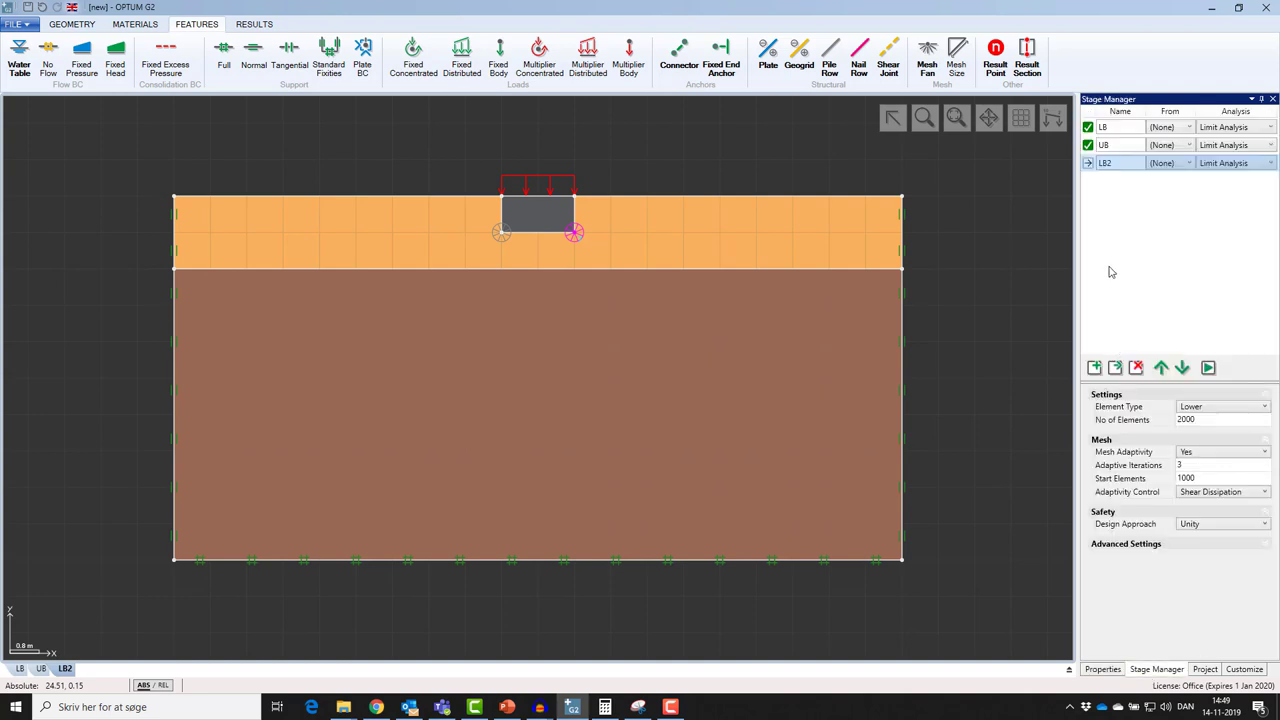
click(1116, 368)
click(1123, 181)
text(U)
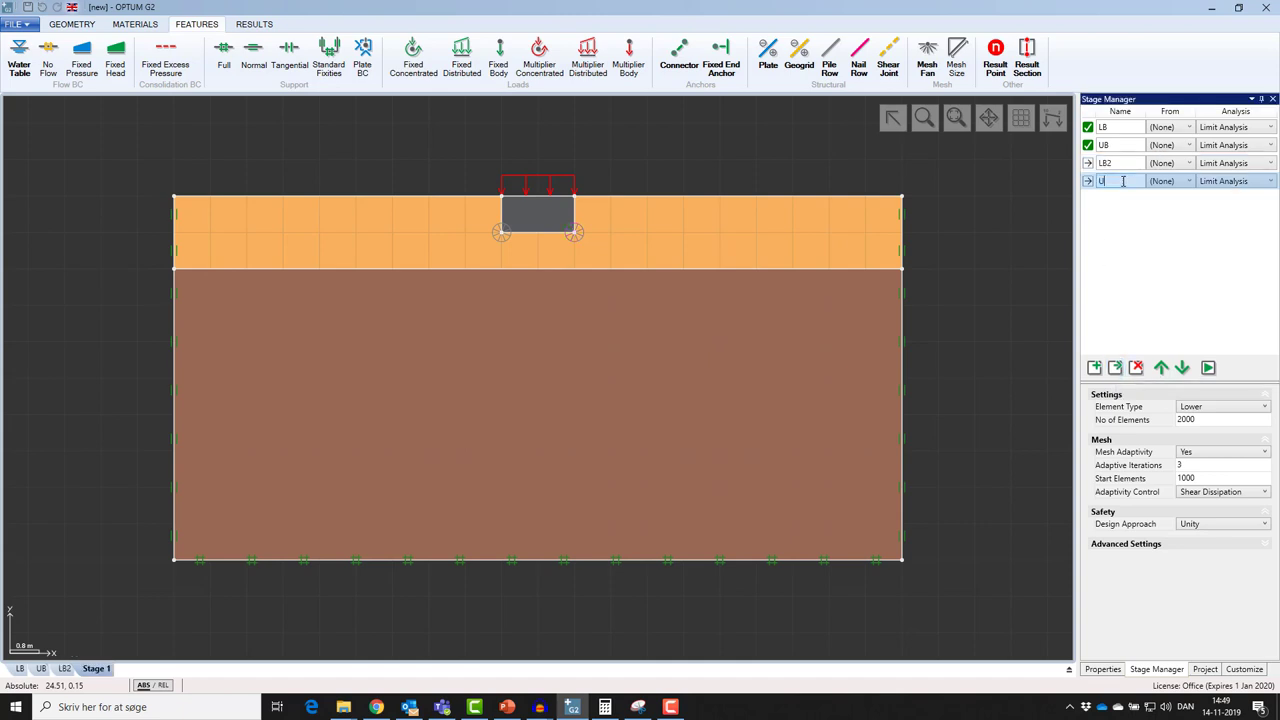
text(B2)
key(Return)
click(1199, 408)
click(1195, 429)
Step: Run the limit analyses for LB2 and UB2 and highlight both collapse multipliers in the analysis log
click(1208, 368)
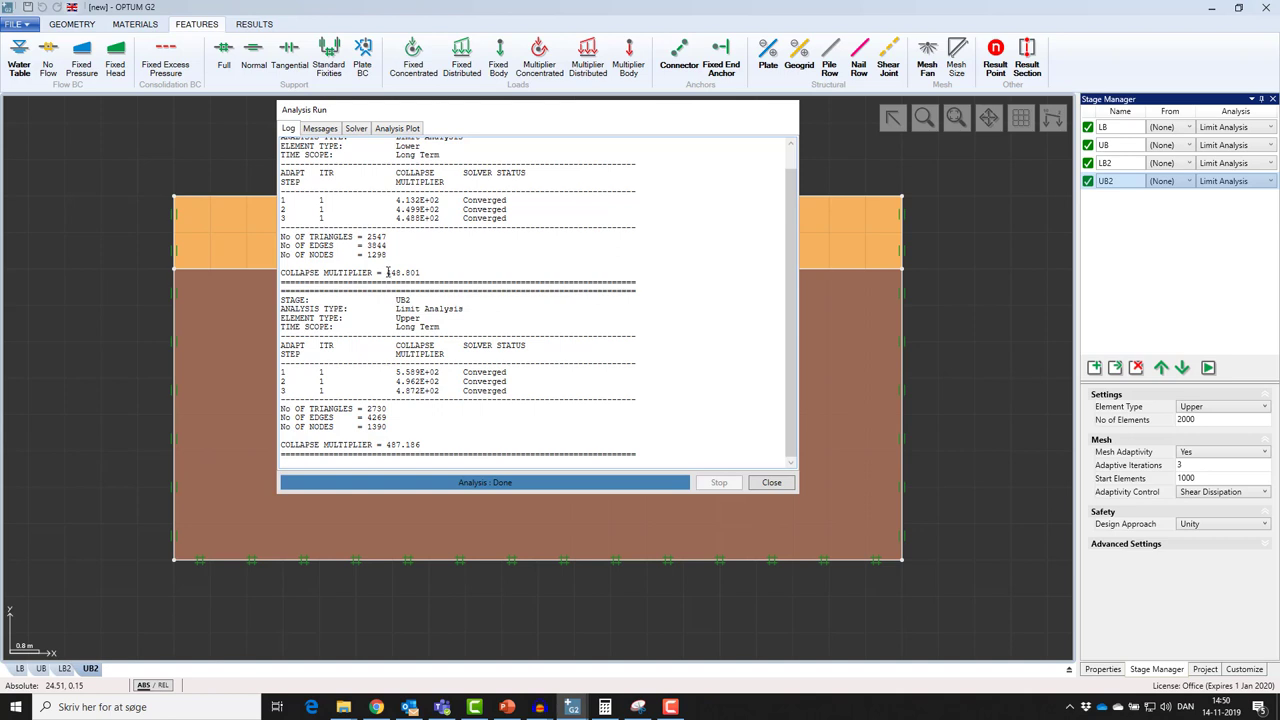
drag(388, 271, 401, 267)
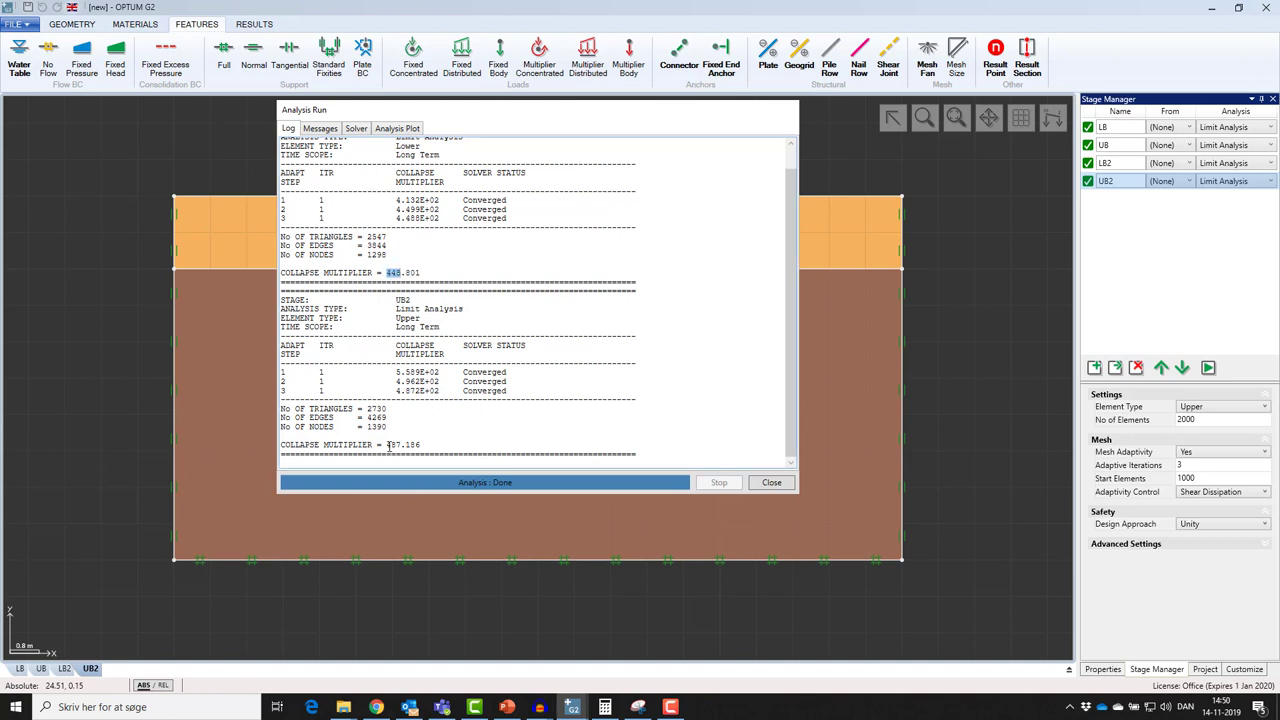
drag(387, 445, 402, 444)
click(488, 444)
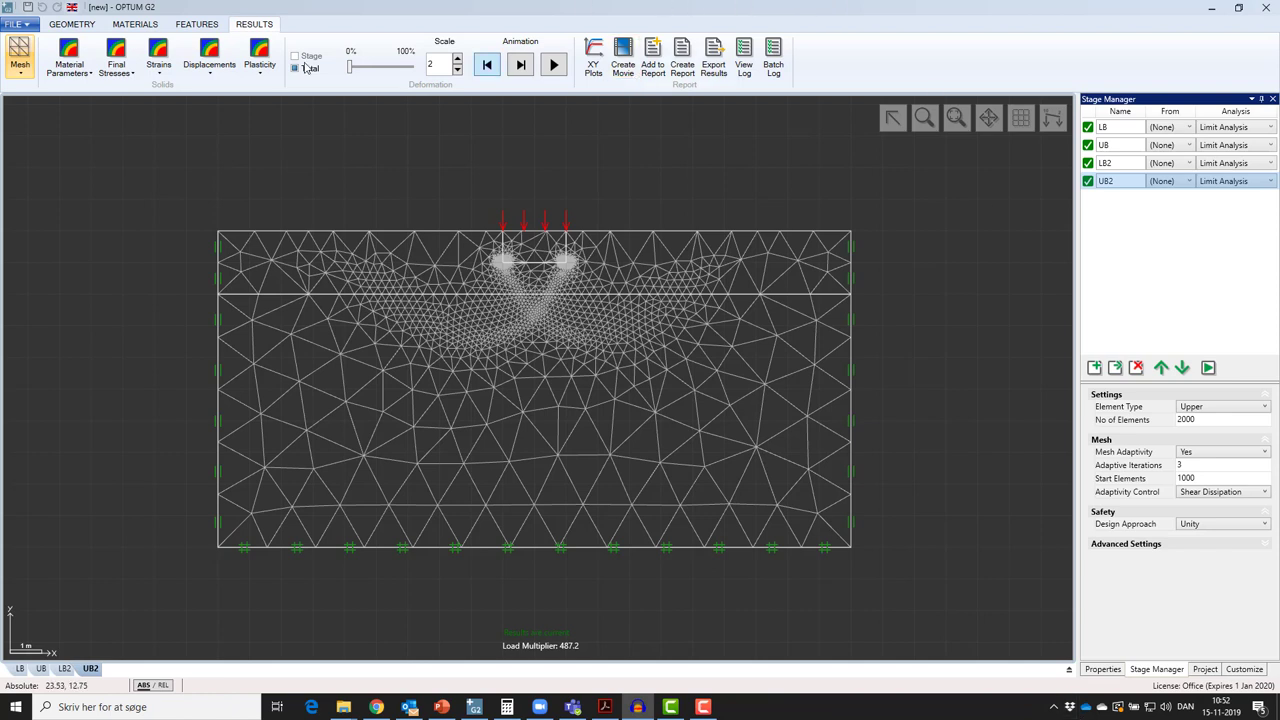
Step: Display the total displacement magnitude |u| as a contour plot for the UB2 stage
click(205, 61)
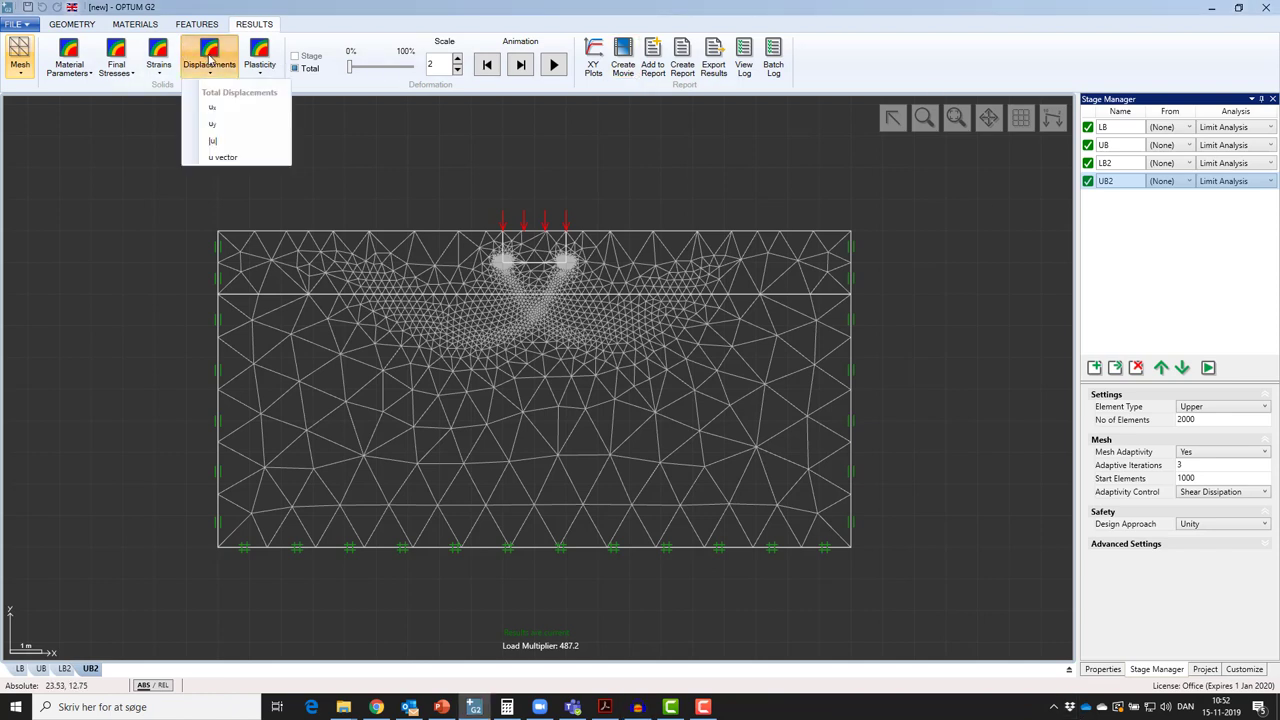
click(216, 141)
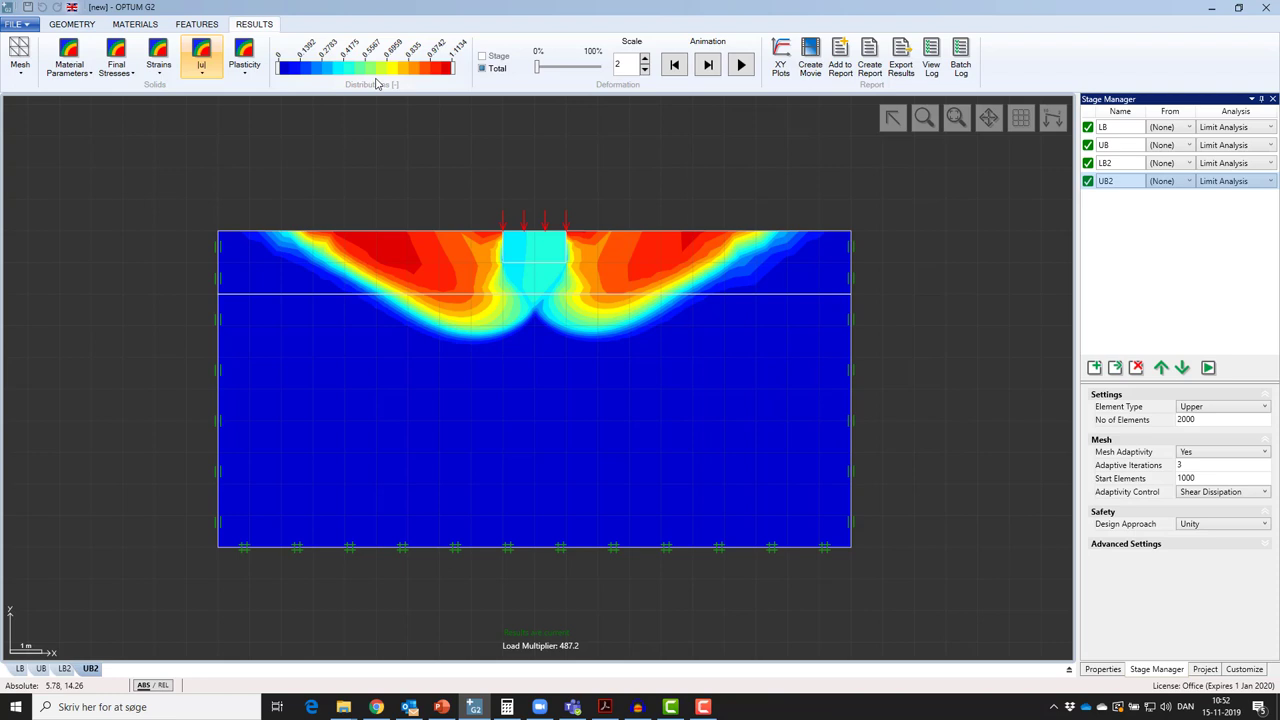
Step: Return to the model and examine the clay layer's material properties, including the parameters not relevant to the analysis
click(197, 24)
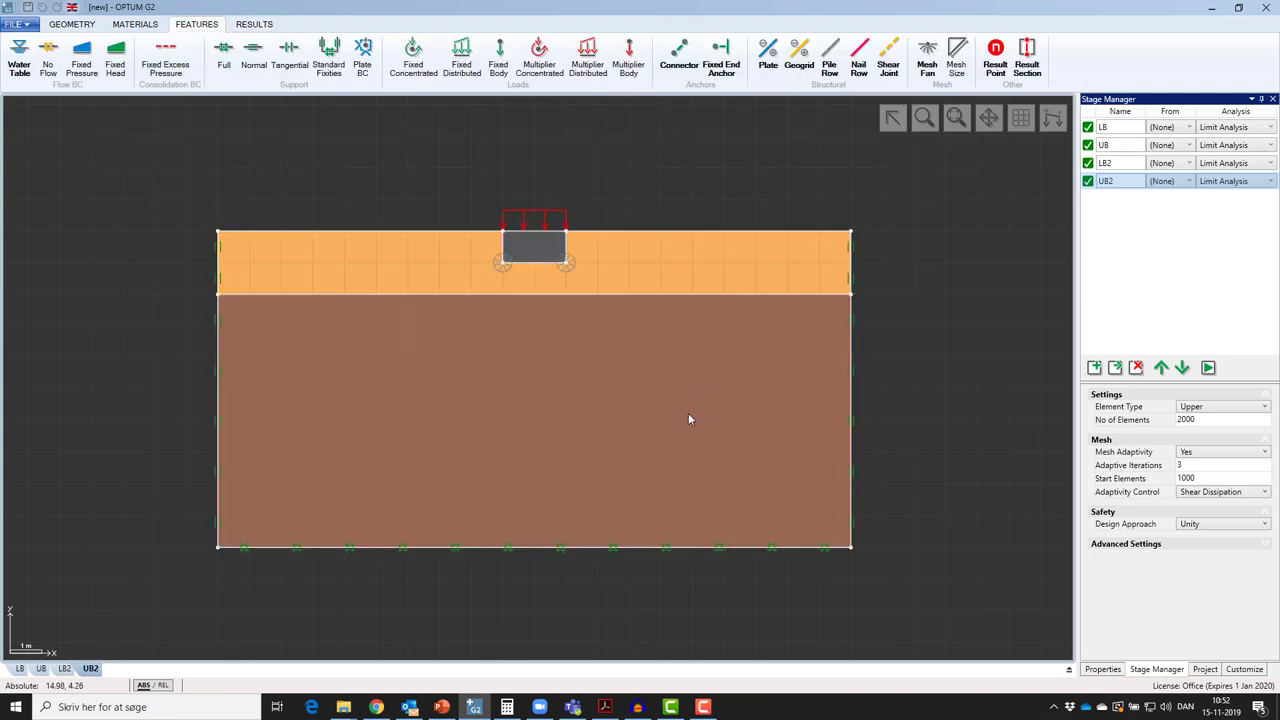
click(659, 363)
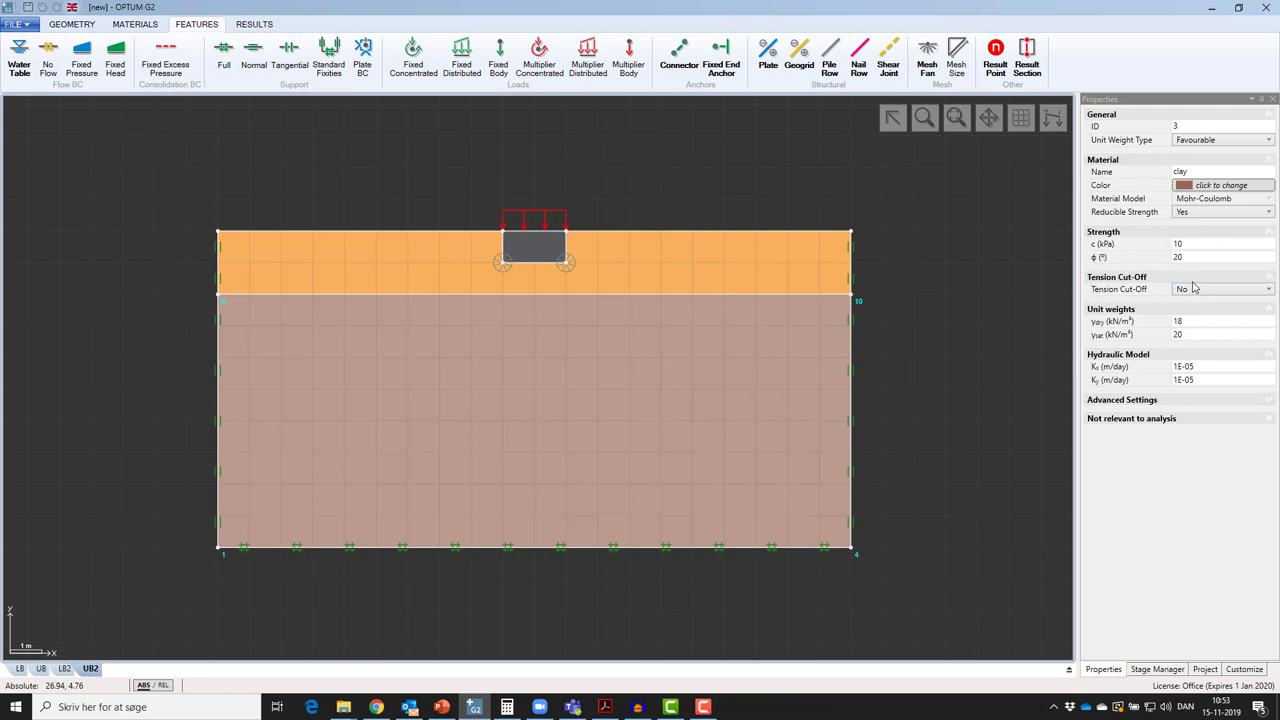
click(1268, 425)
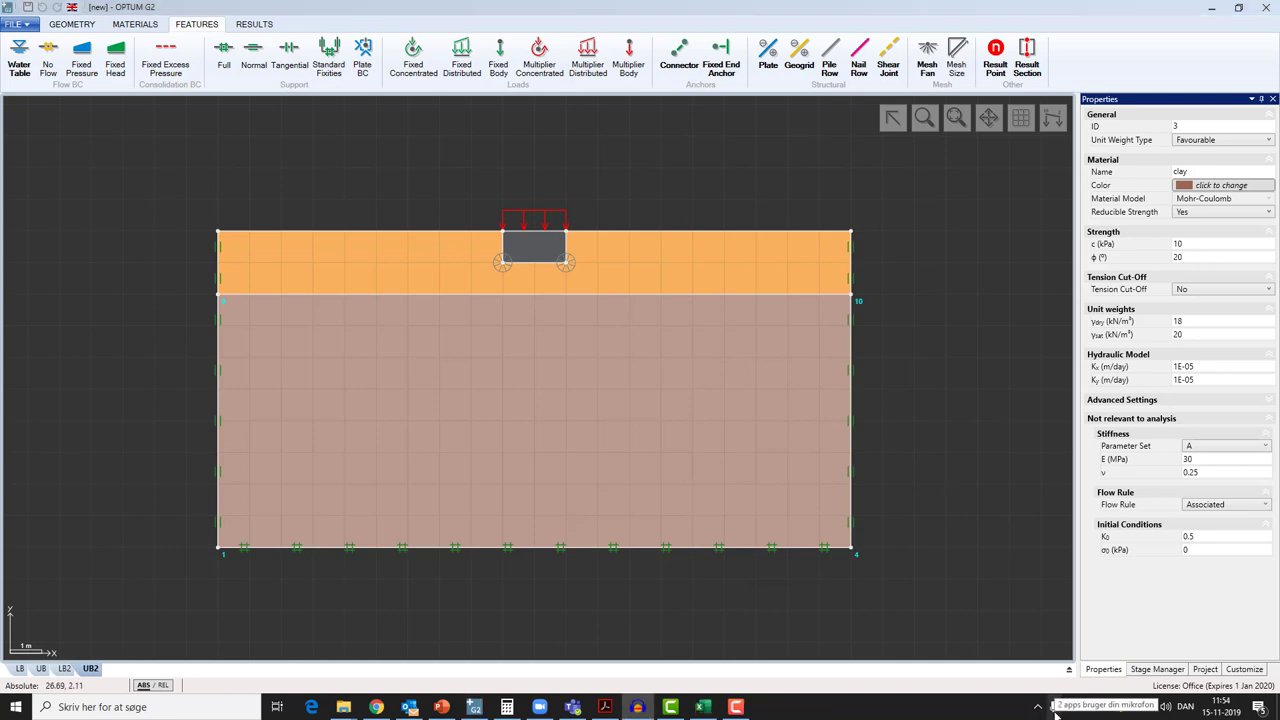
Step: Clone the UB2 stage, name the copy "EP" and set its analysis type to Multiplier Elastoplastic
click(1158, 669)
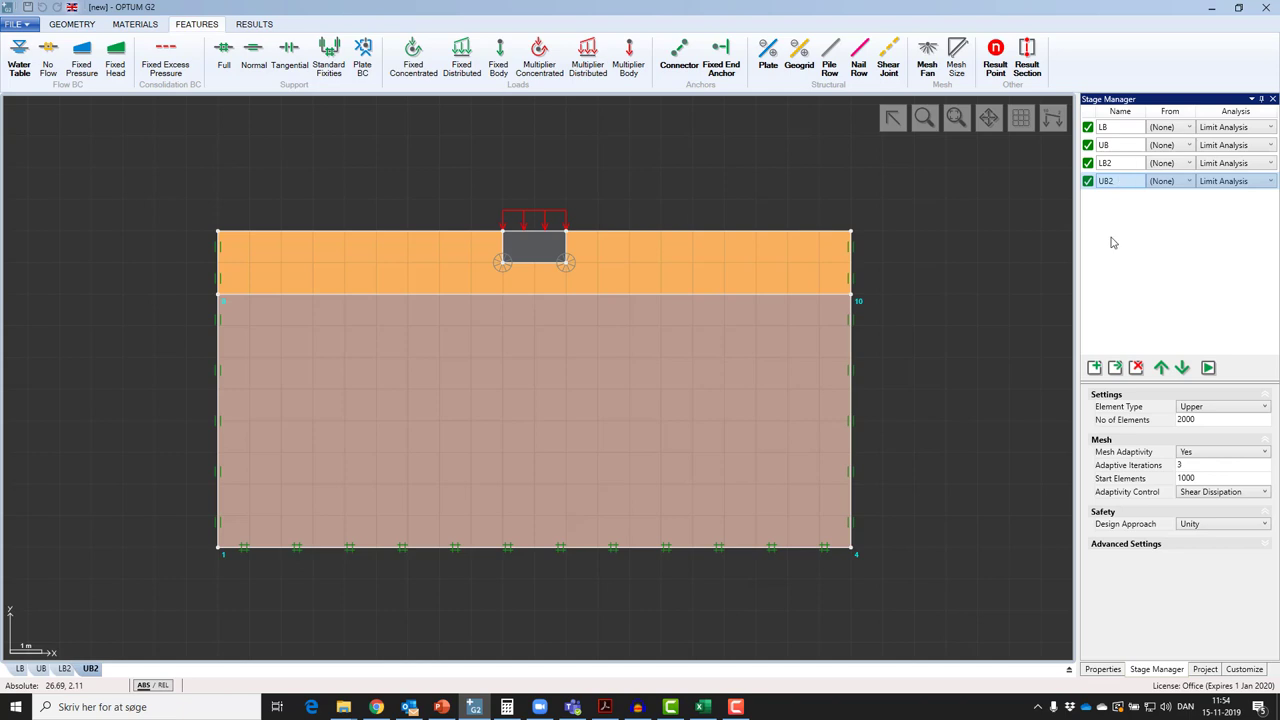
click(1115, 368)
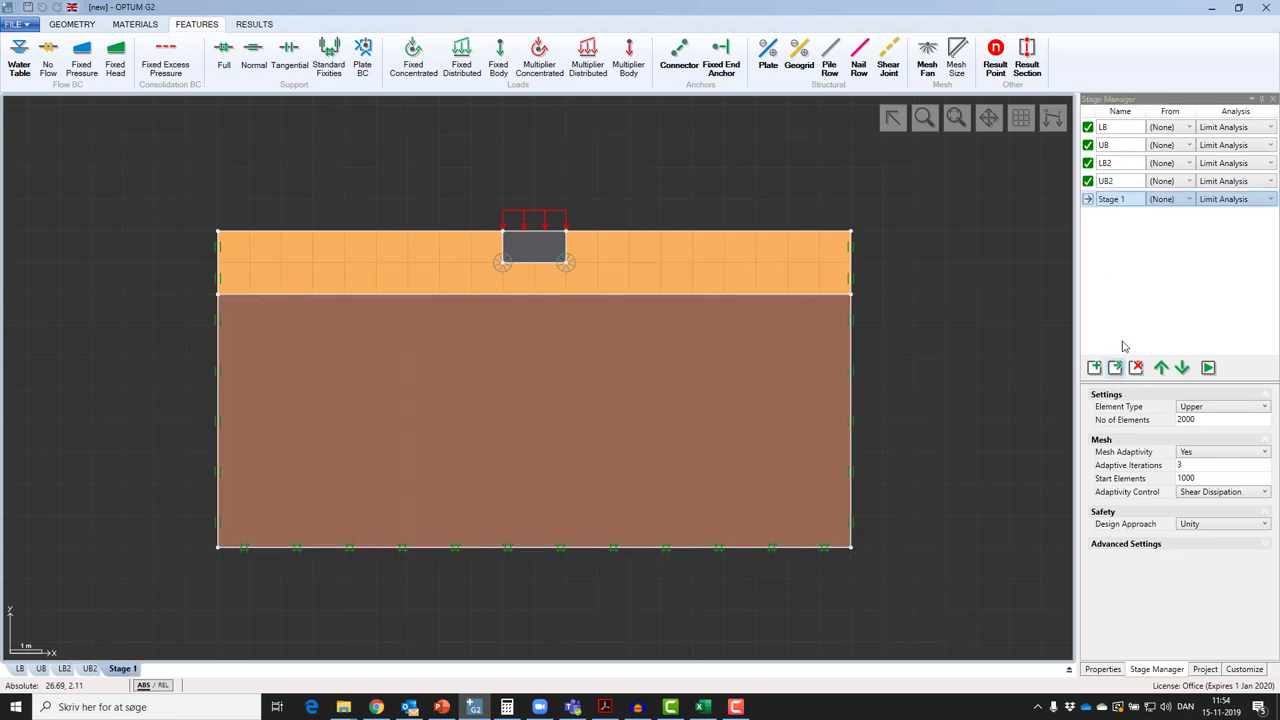
click(1132, 199)
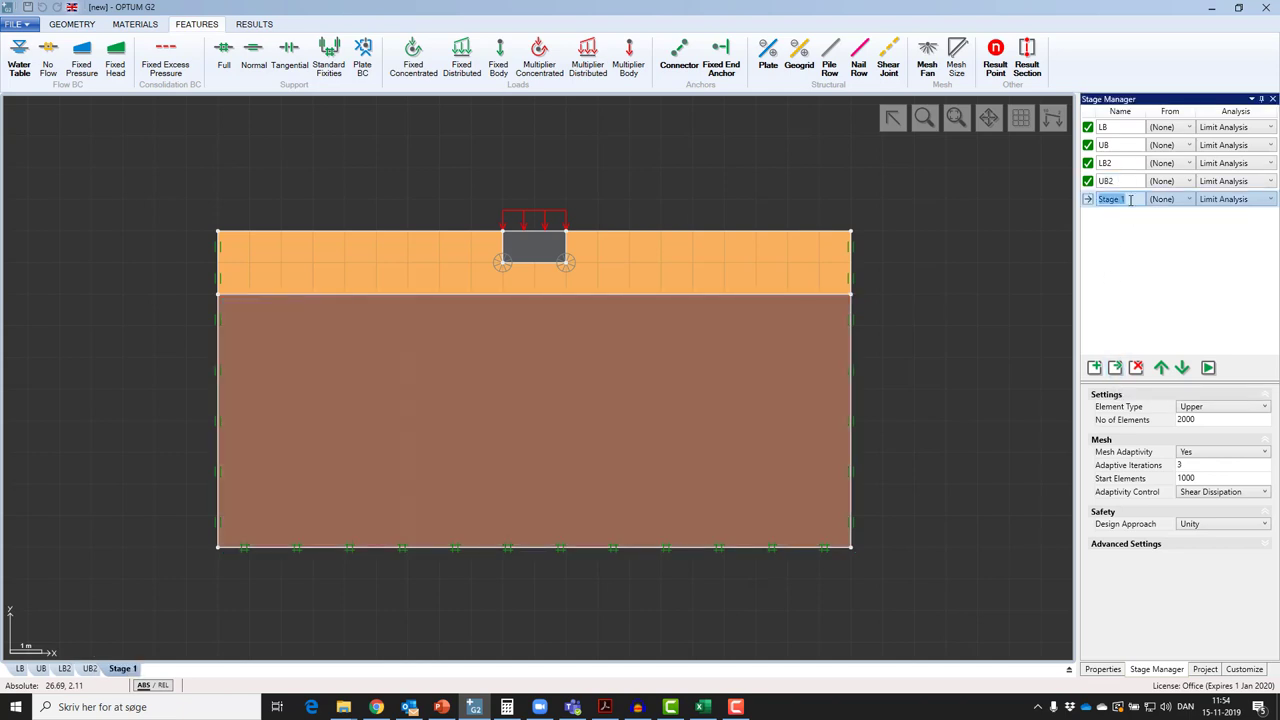
text(EP)
click(1244, 200)
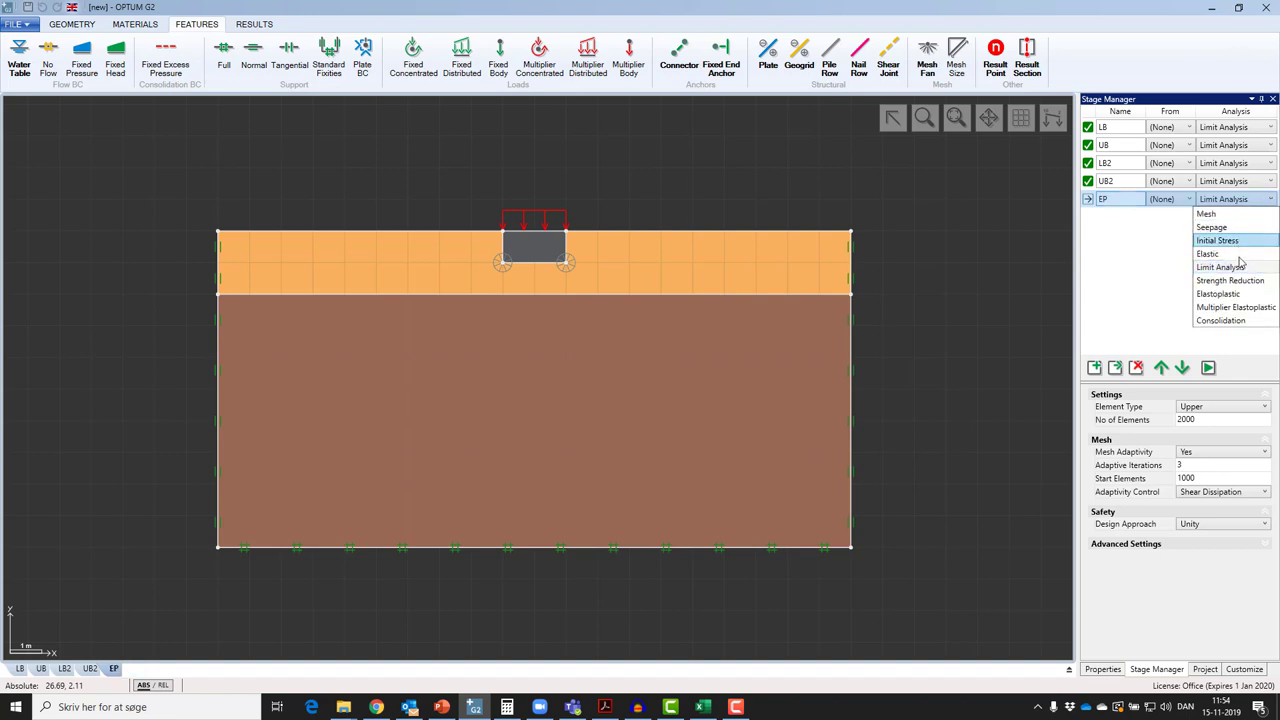
click(1238, 307)
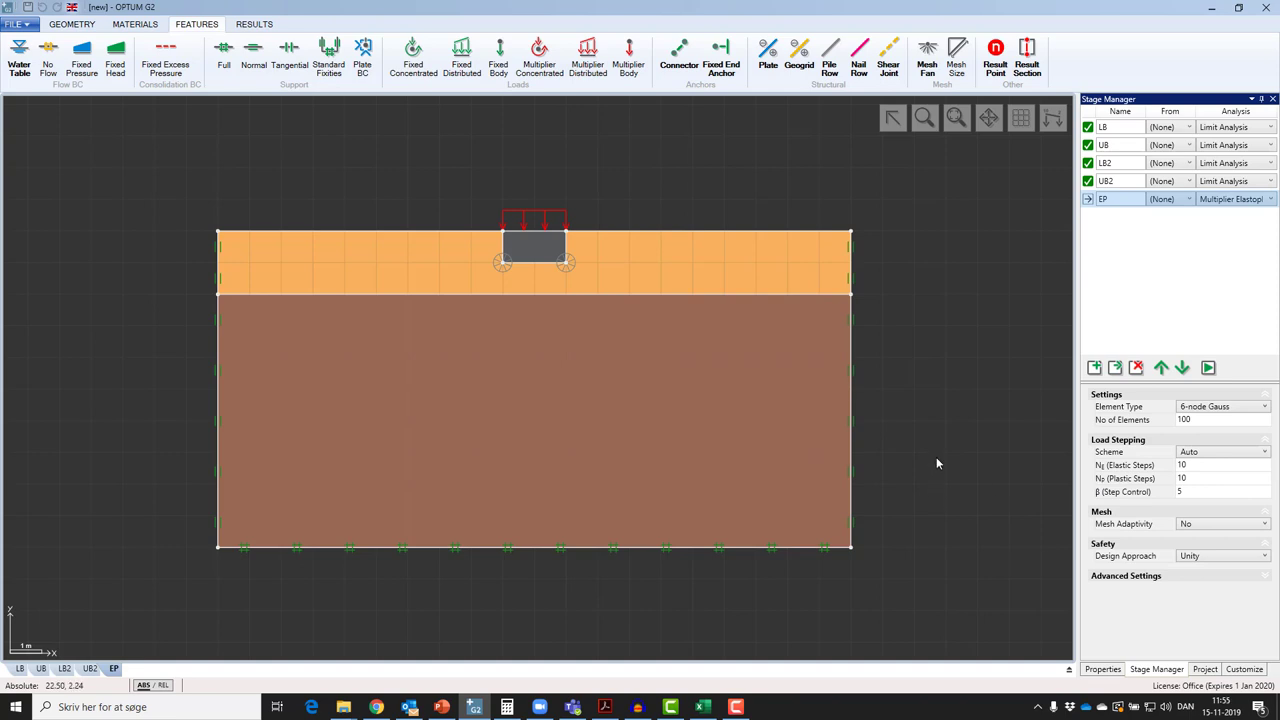
Step: Check the clay layer's material parameters for the EP stage and set the stage's number of elements to 1000
click(707, 403)
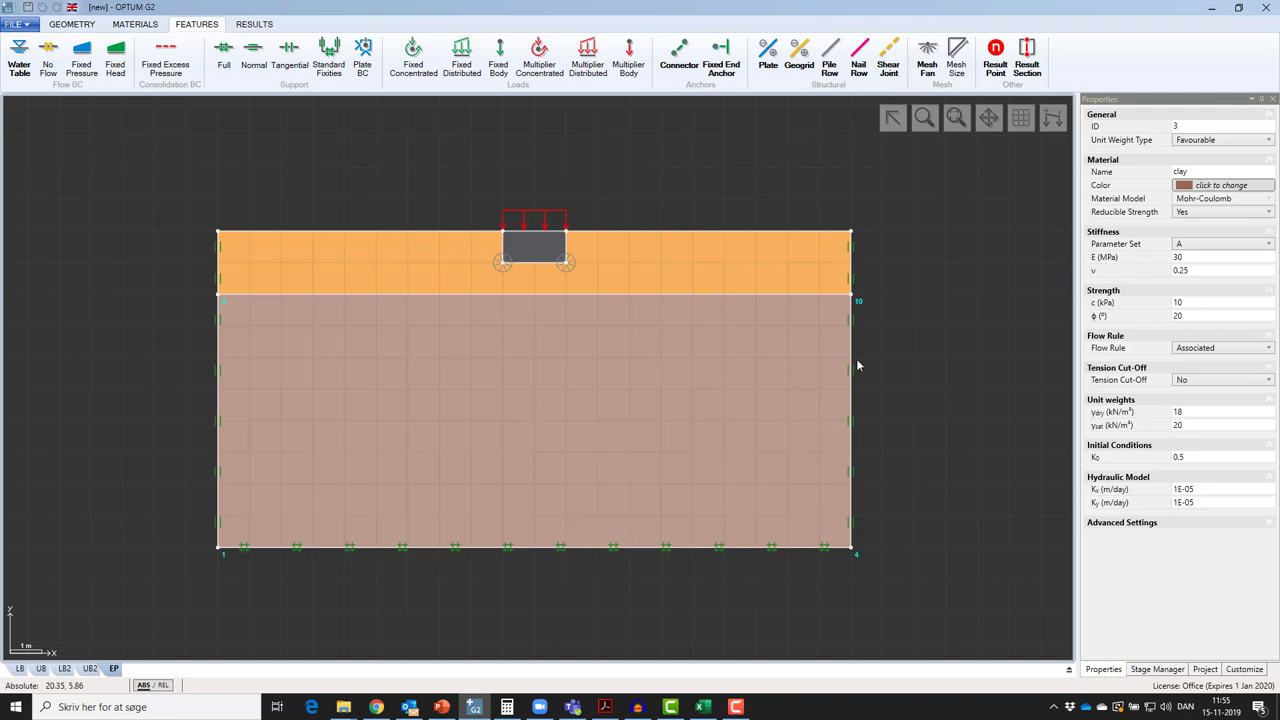
click(1156, 669)
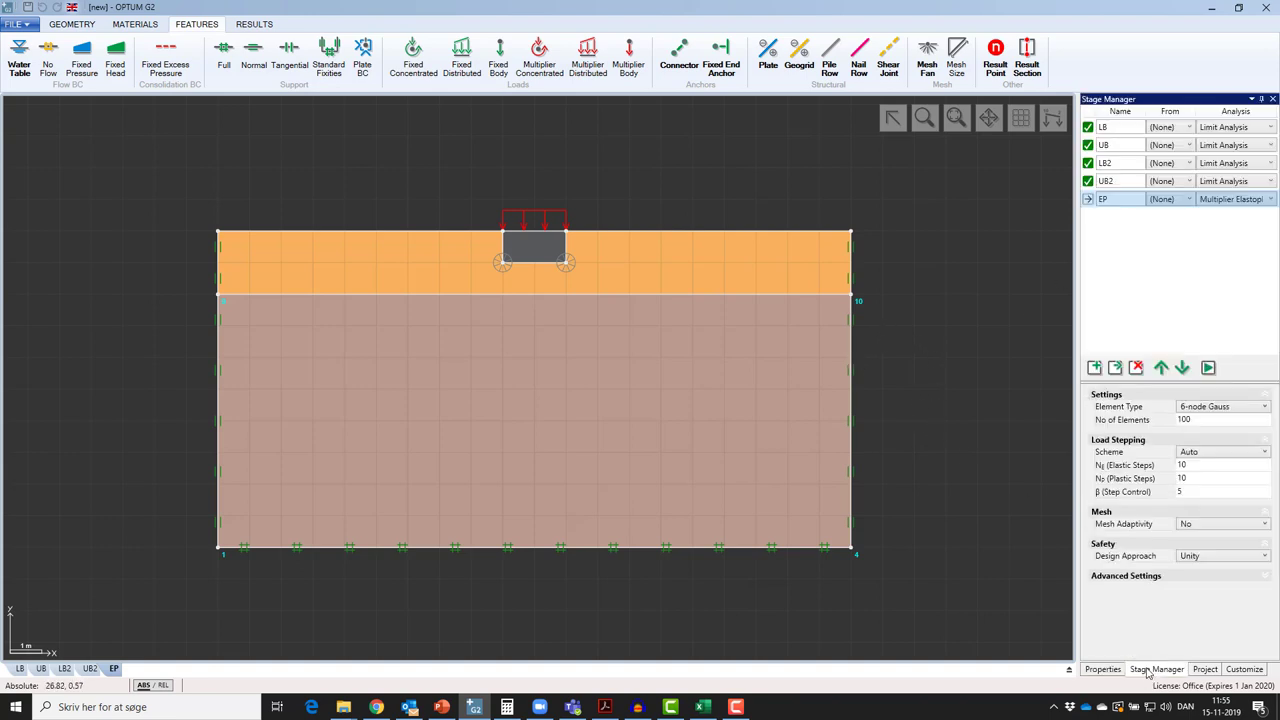
click(1215, 420)
text(0)
key(Return)
Step: Set the EP stage's load stepping scheme to Target with a target displacement of 0.2 m
click(1211, 452)
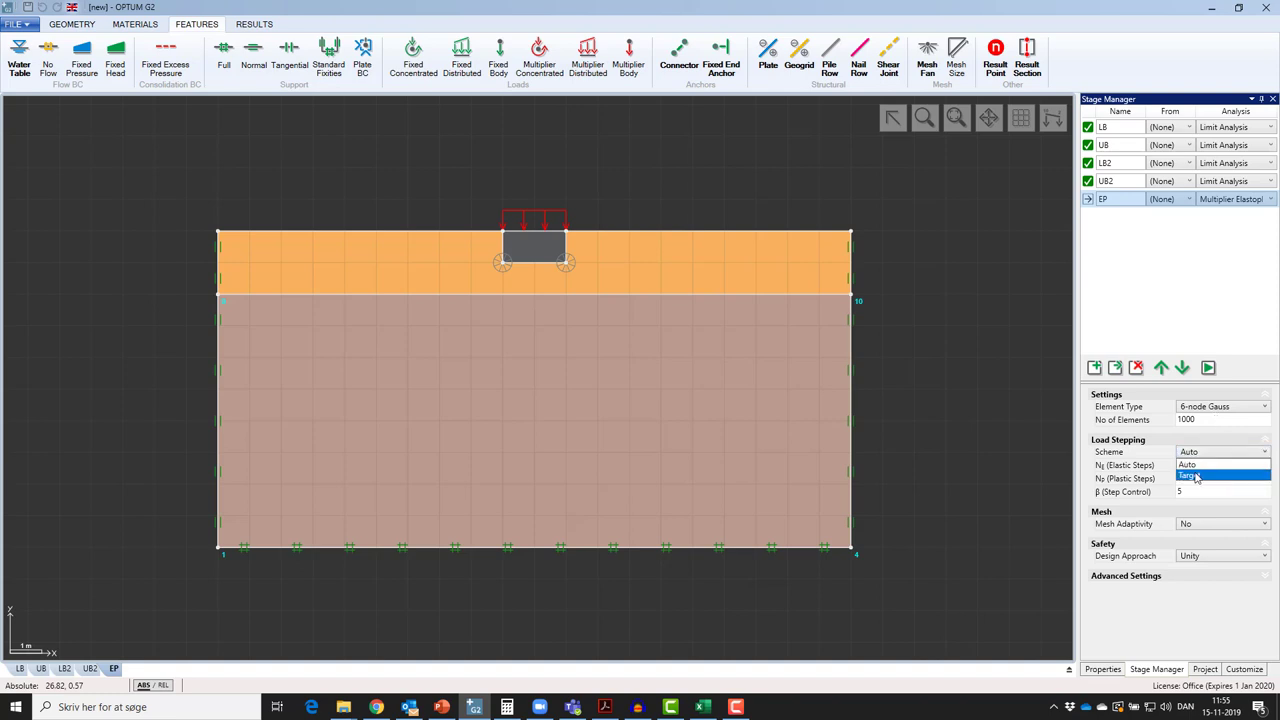
click(1196, 477)
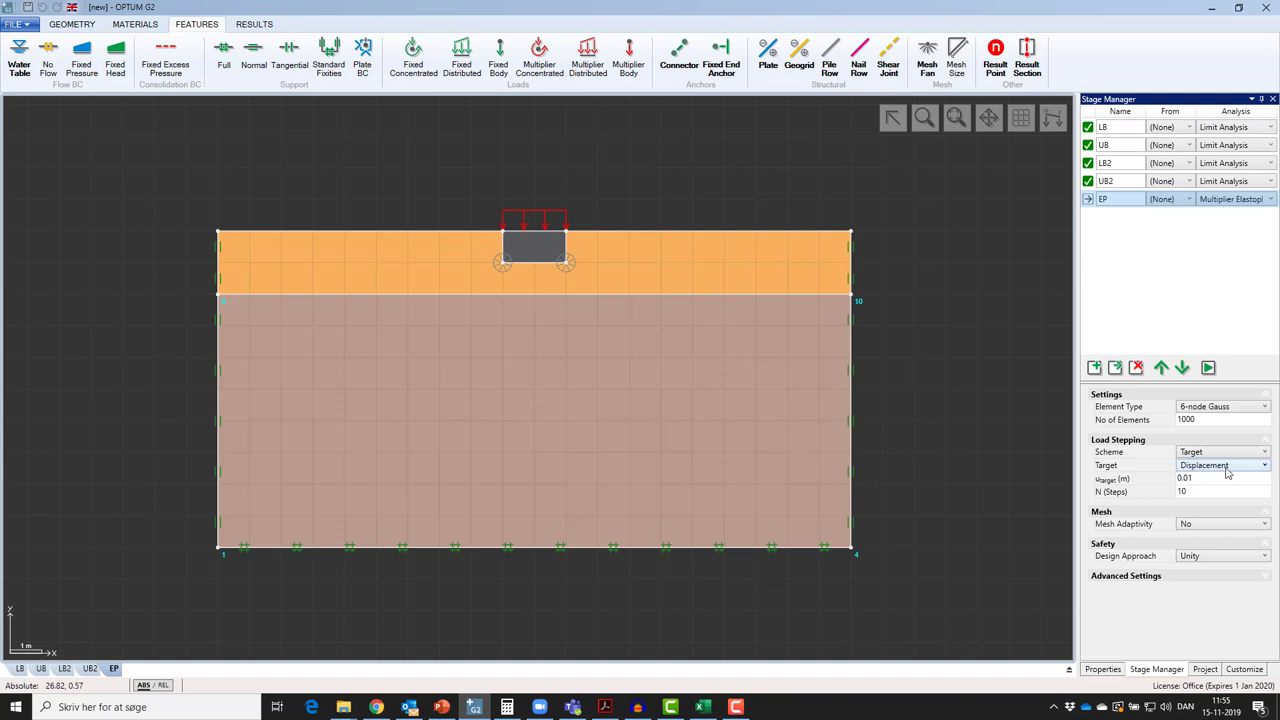
click(1217, 479)
key(BackSpace)
key(BackSpace)
key(BackSpace)
key(Return)
Step: Assign result points to both top corners of the concrete footing
click(504, 238)
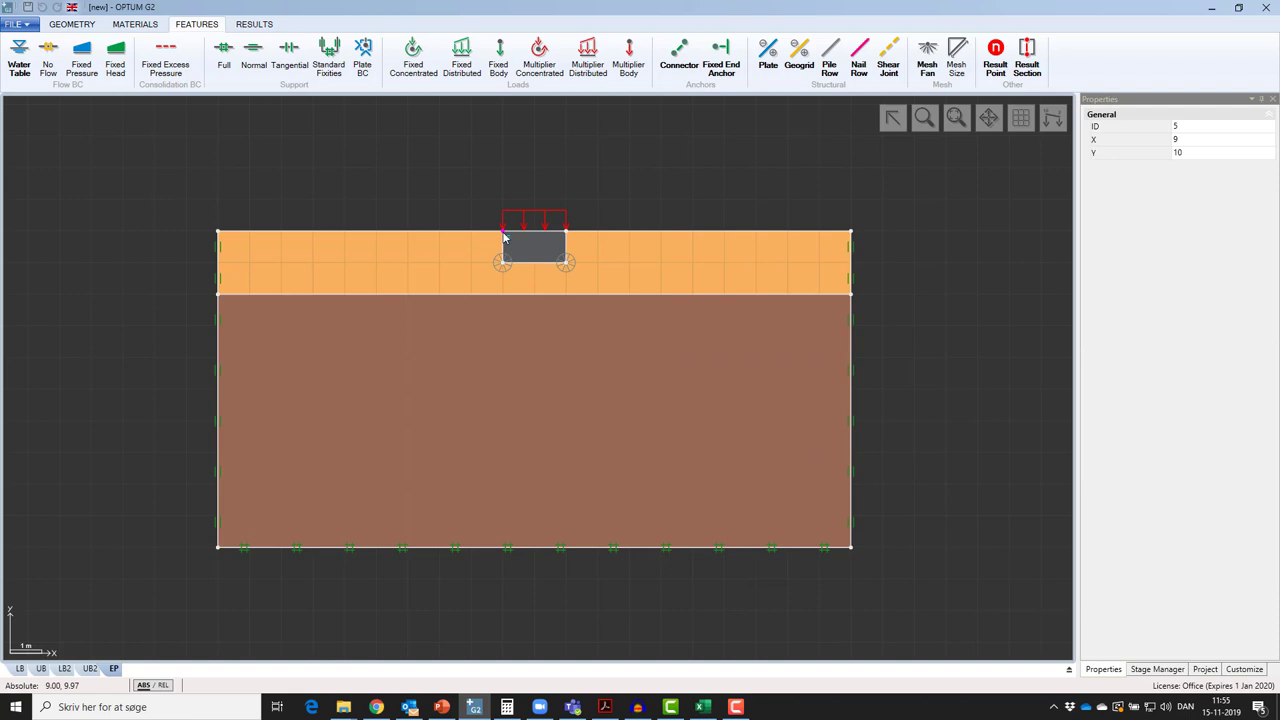
click(997, 64)
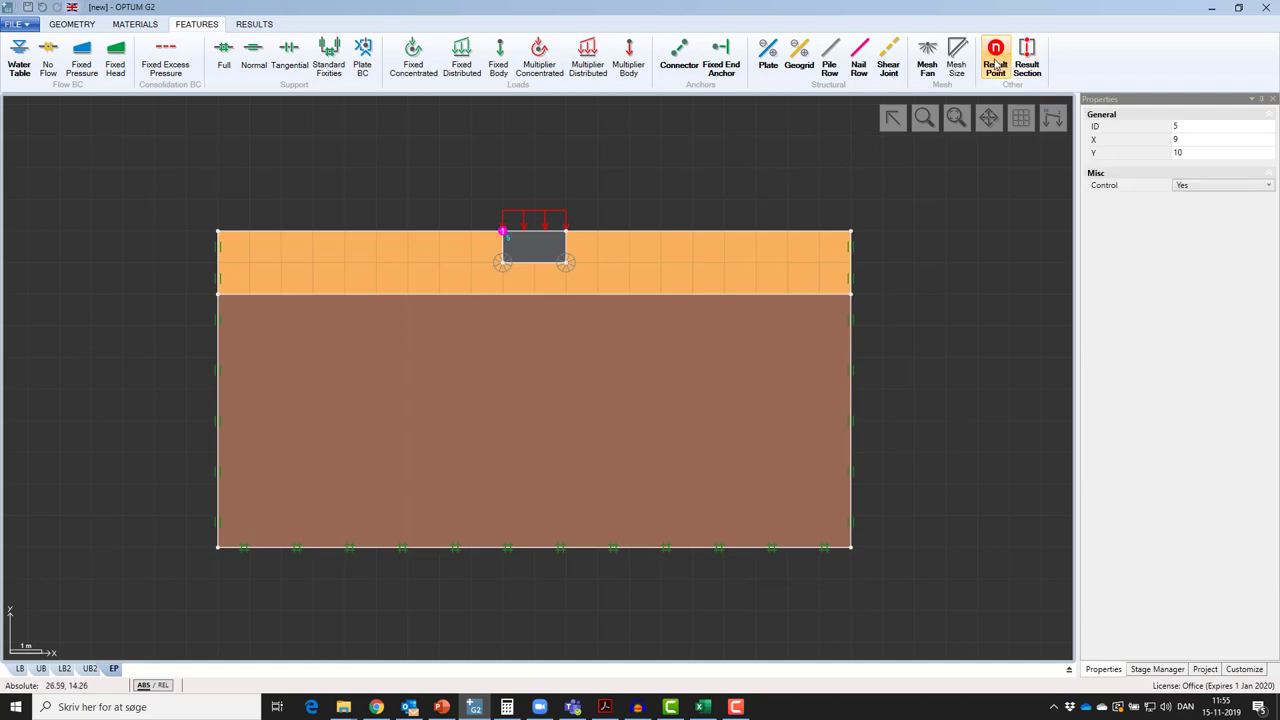
click(566, 233)
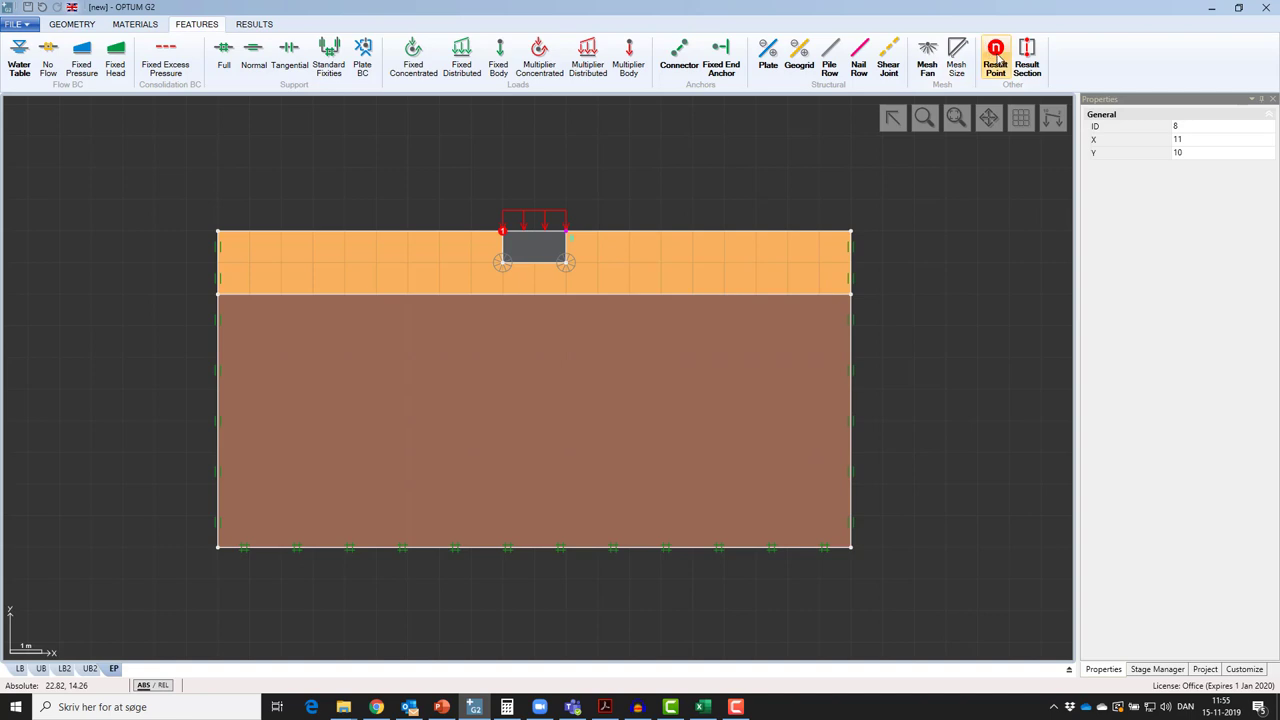
click(996, 60)
click(925, 306)
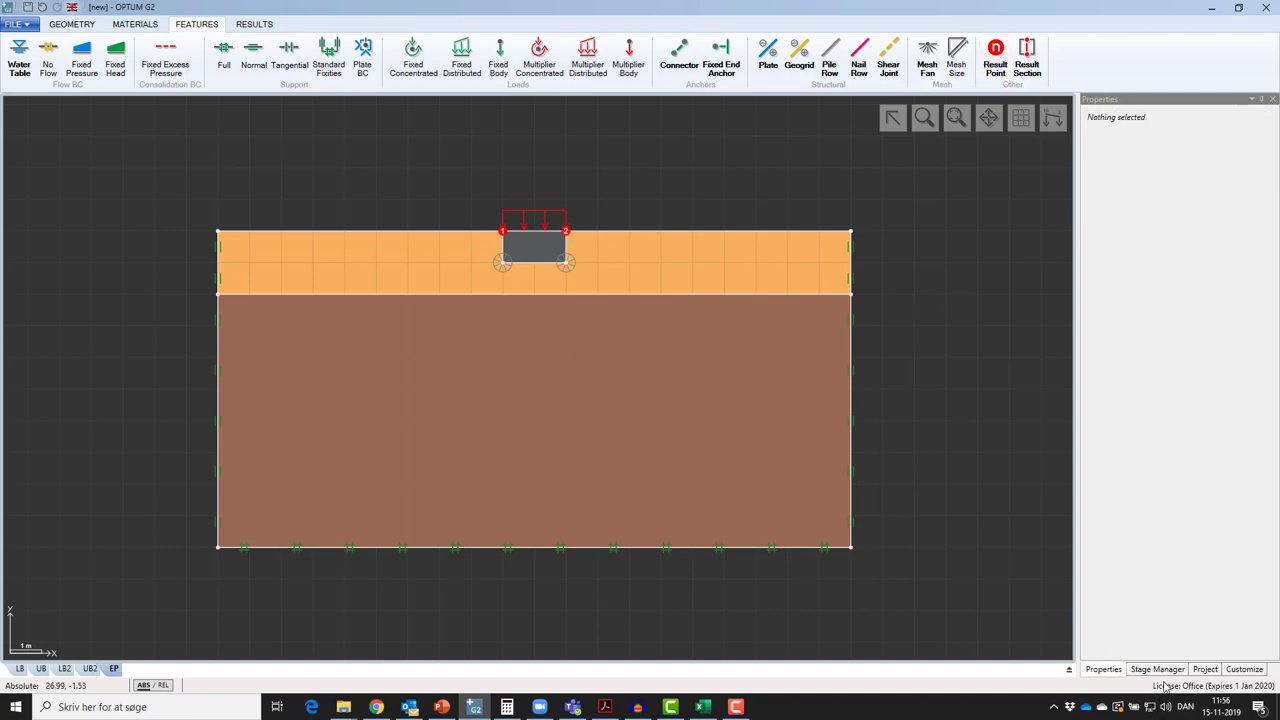
Step: Enable mesh adaptivity for the EP stage with 3 adaptive iterations and an adaptivity frequency of 11
click(1158, 670)
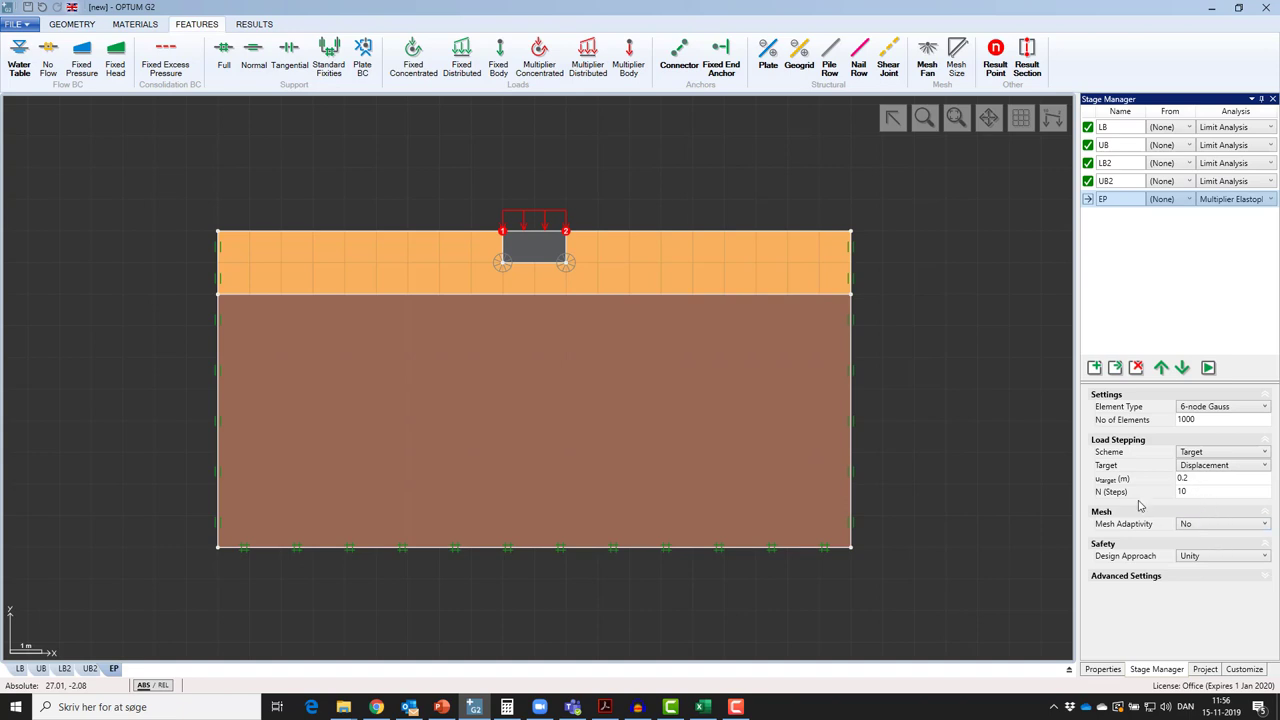
click(1221, 525)
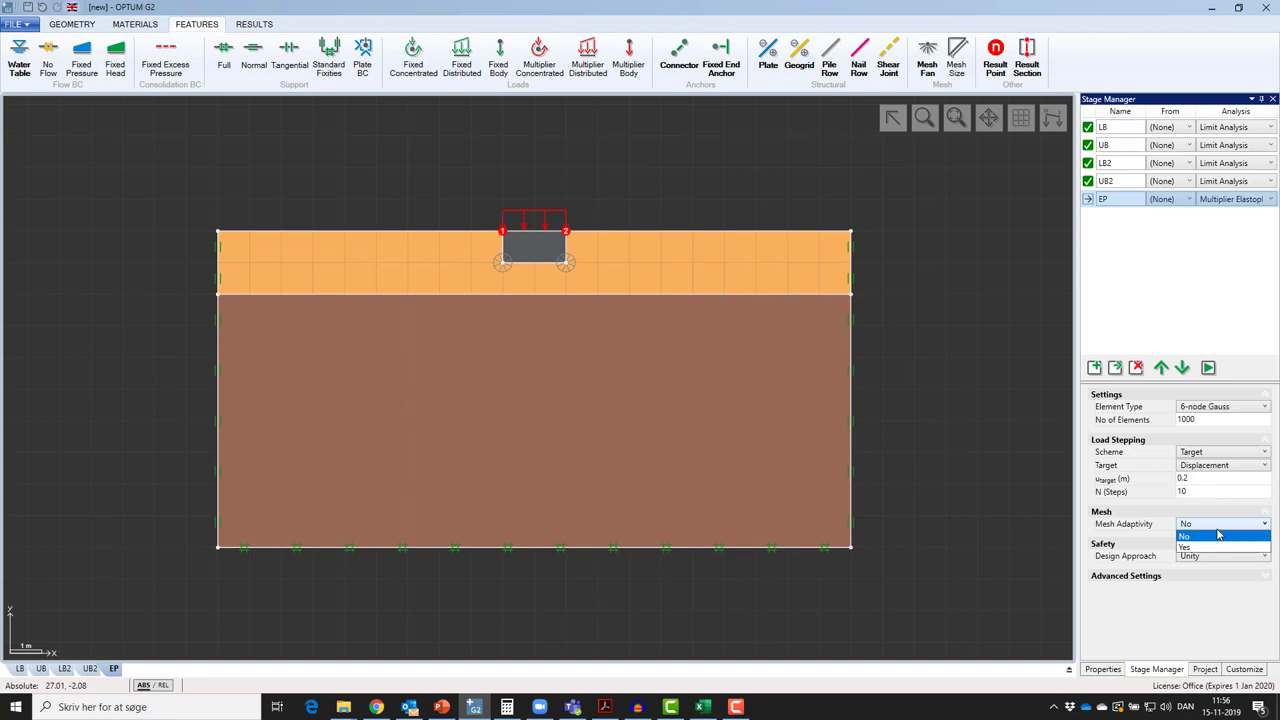
click(1204, 548)
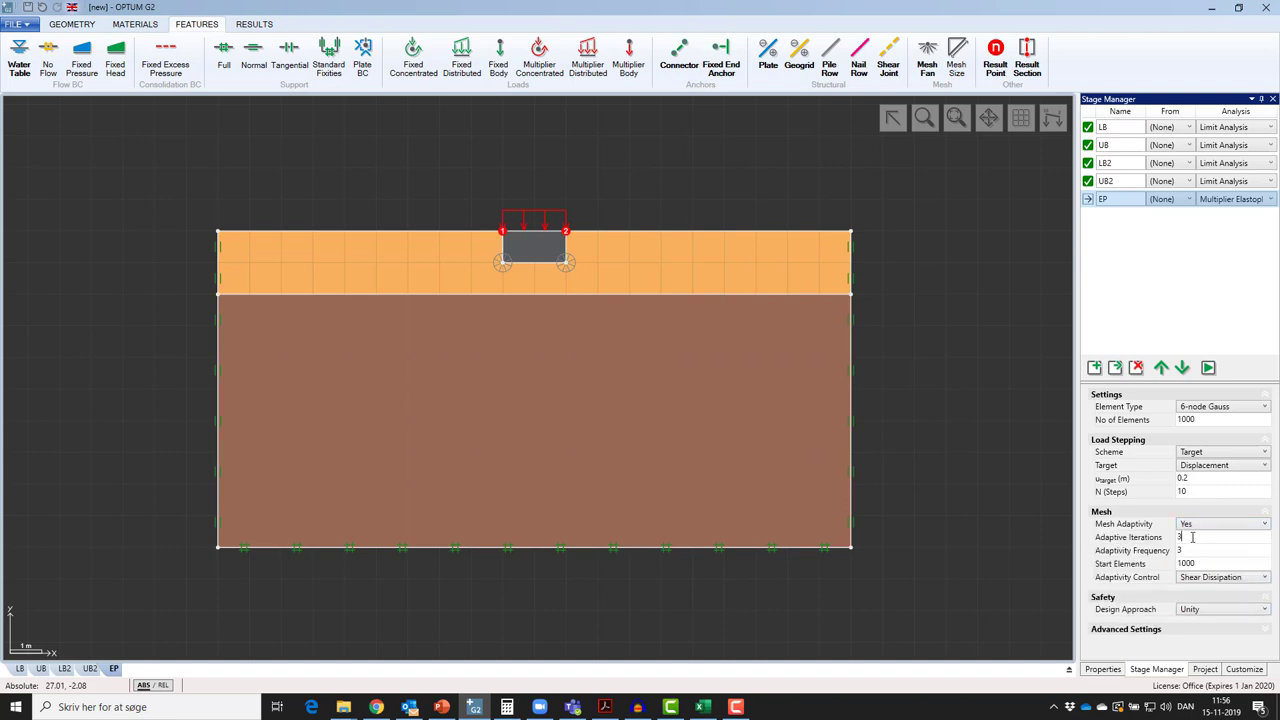
click(1200, 540)
Step: Run the EP analysis, examine the load multiplier plot and highlight load step 10 in the analysis log
click(1208, 369)
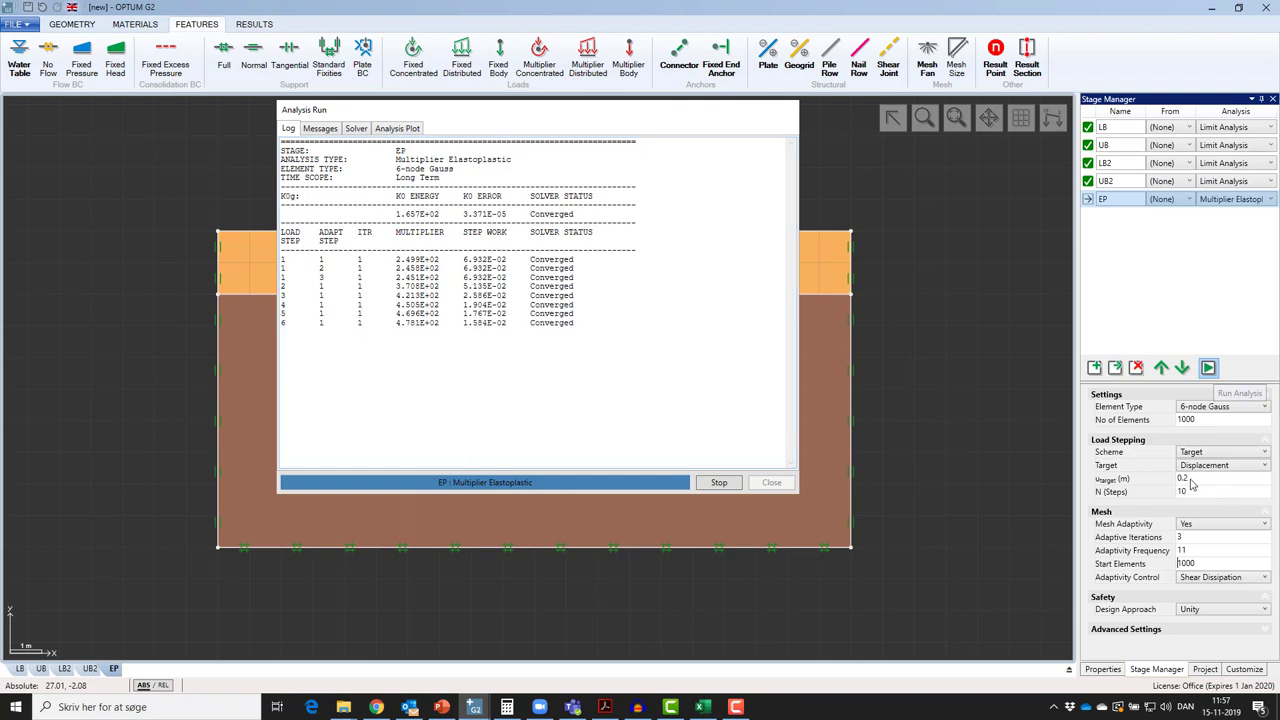
click(396, 130)
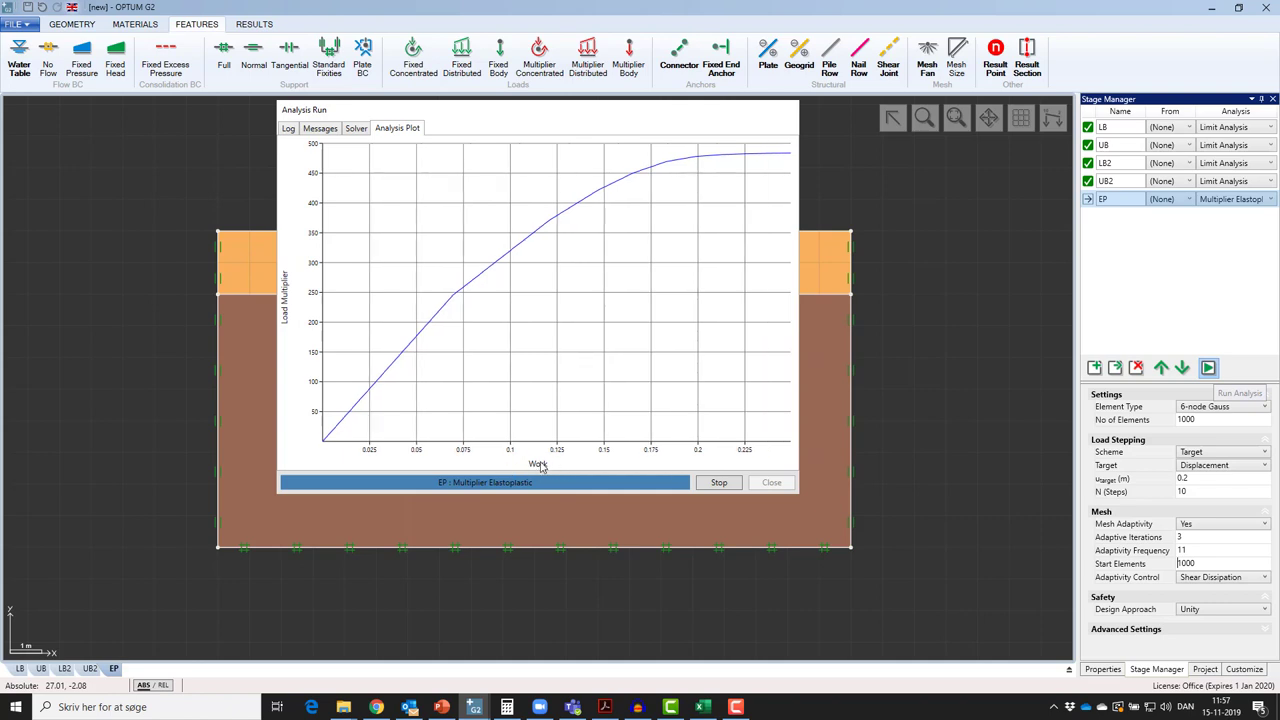
click(289, 129)
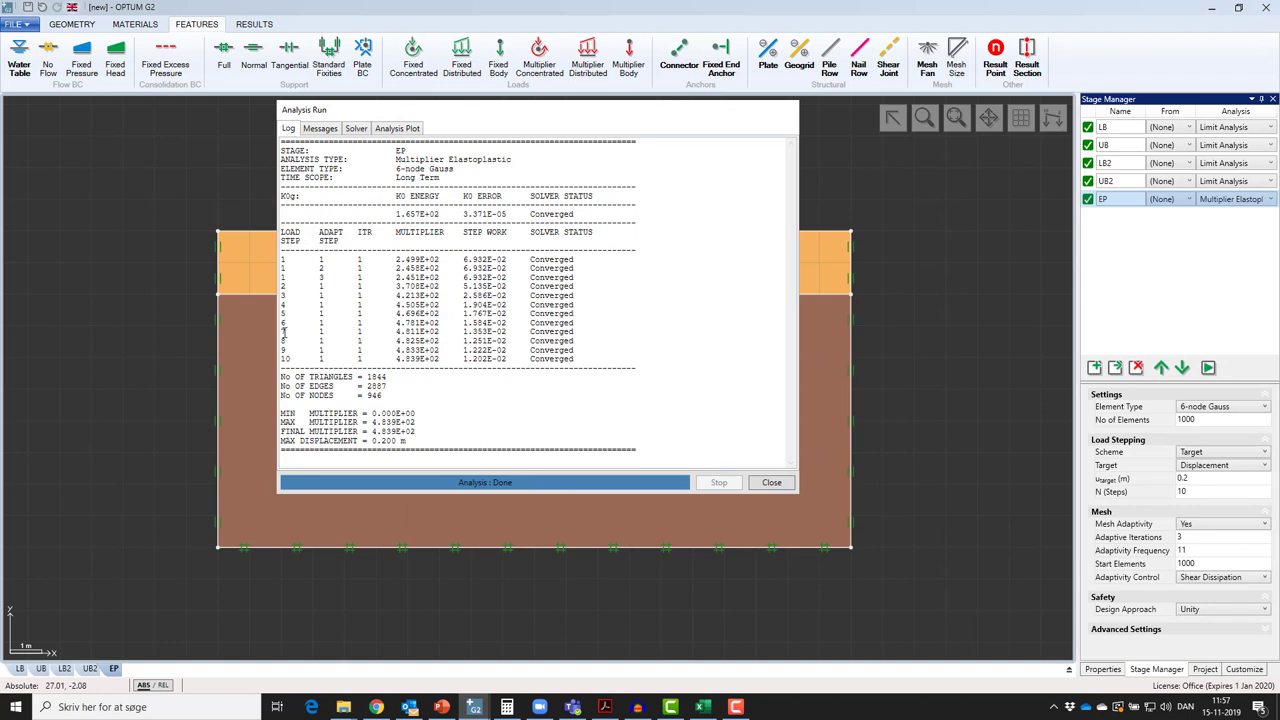
drag(283, 358, 290, 358)
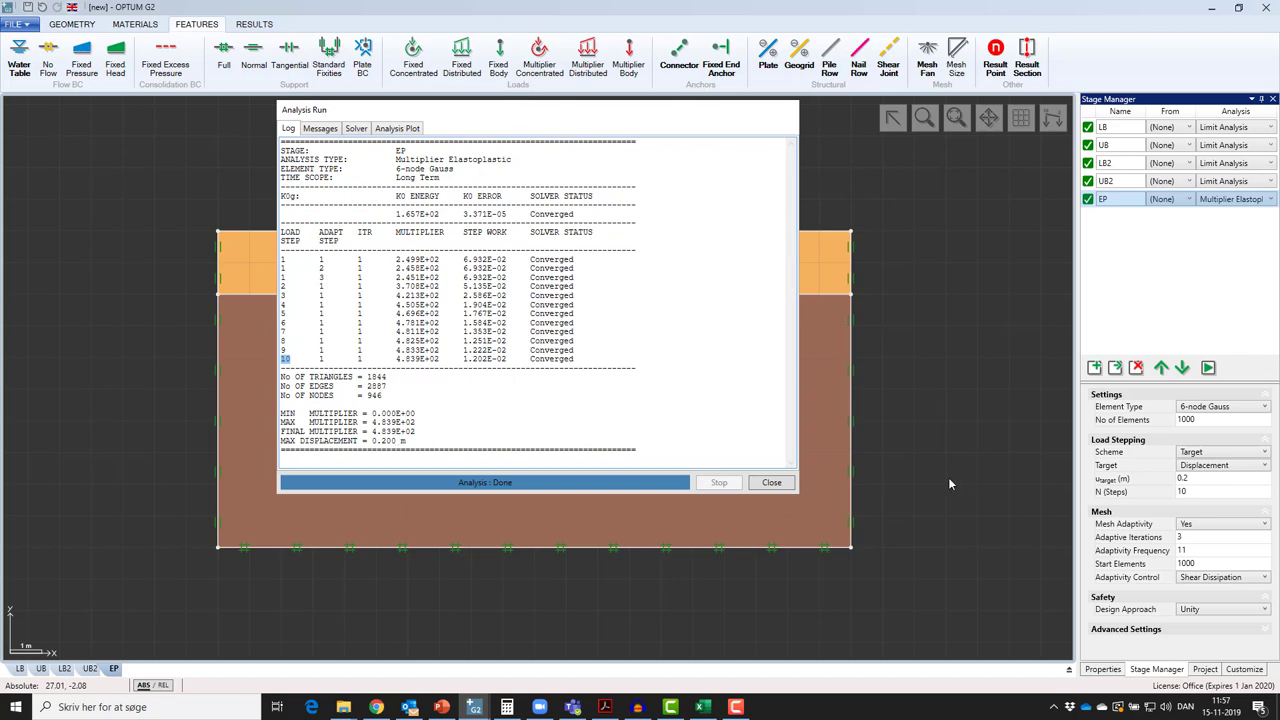
click(771, 482)
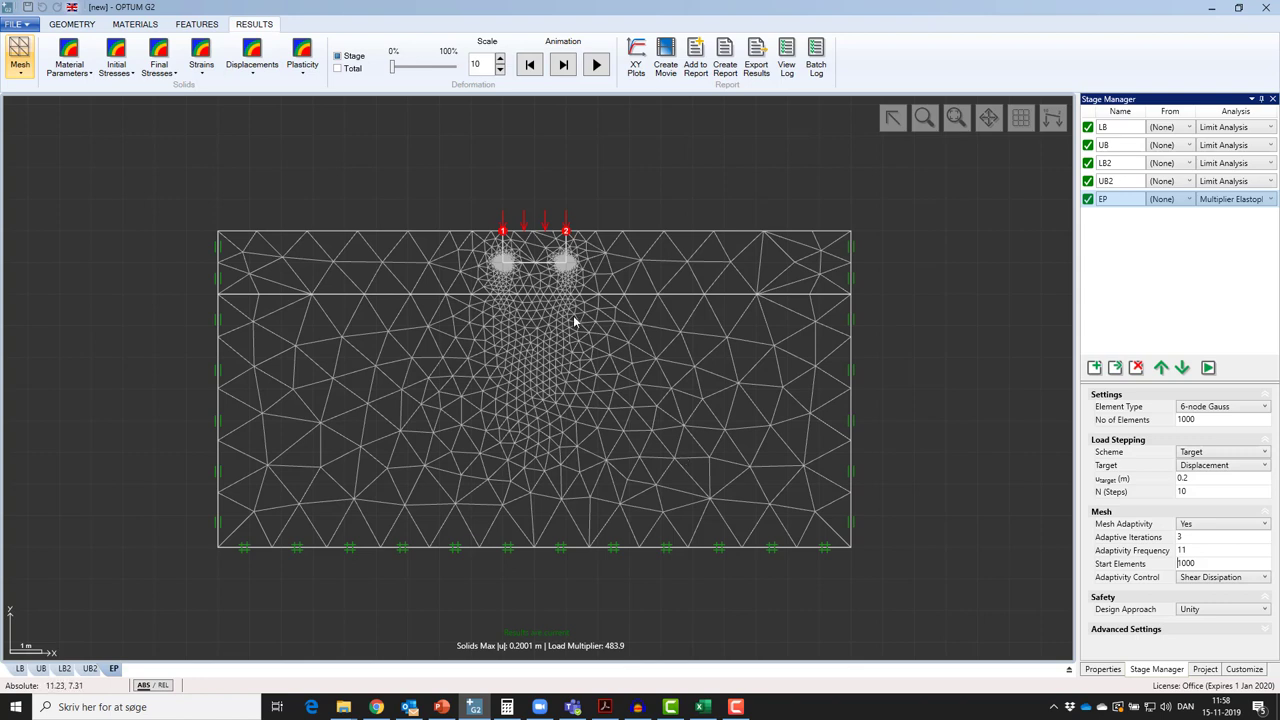
Step: Display the total displacement magnitude |u| for the EP stage, animate the deformation and return it to the start
click(257, 68)
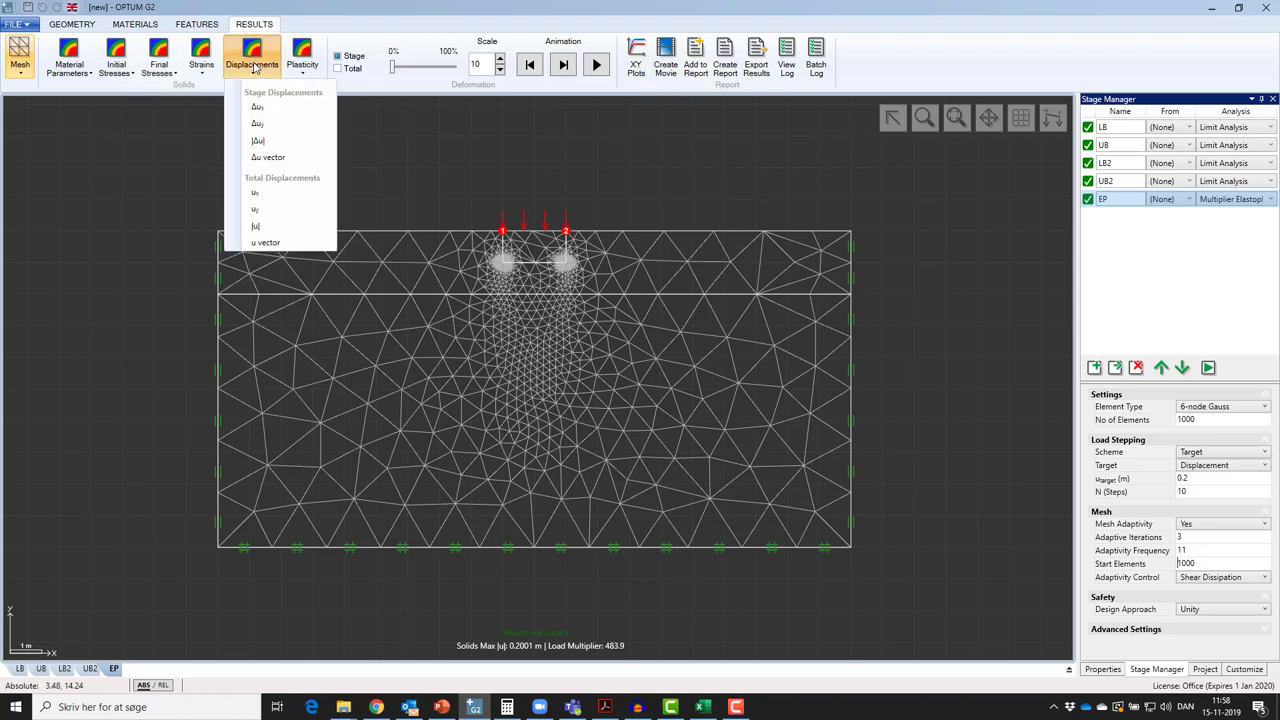
click(257, 226)
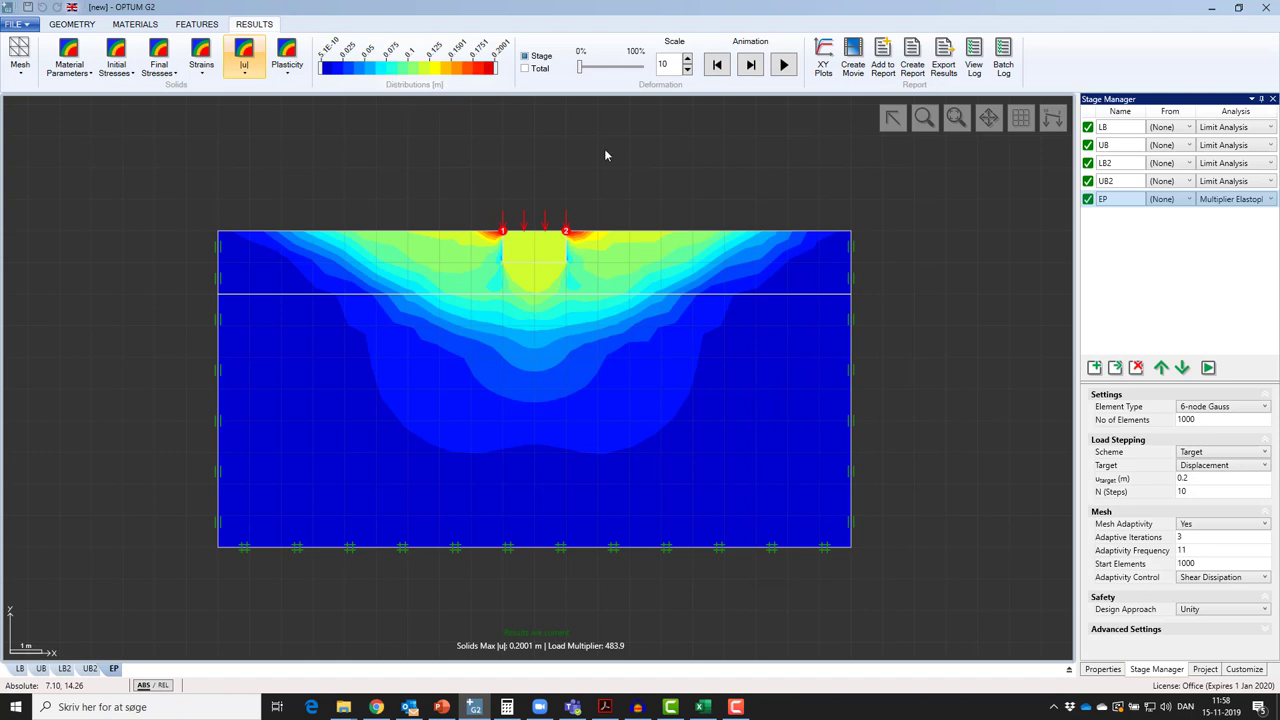
click(785, 65)
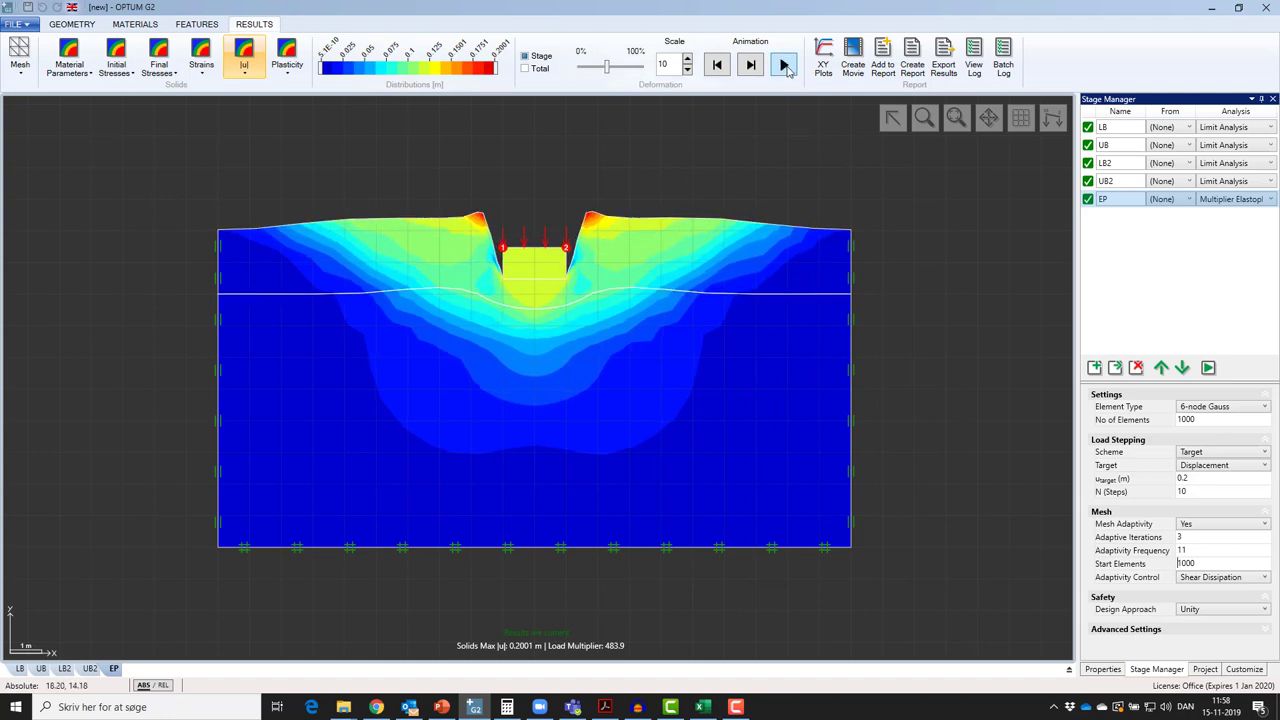
click(722, 66)
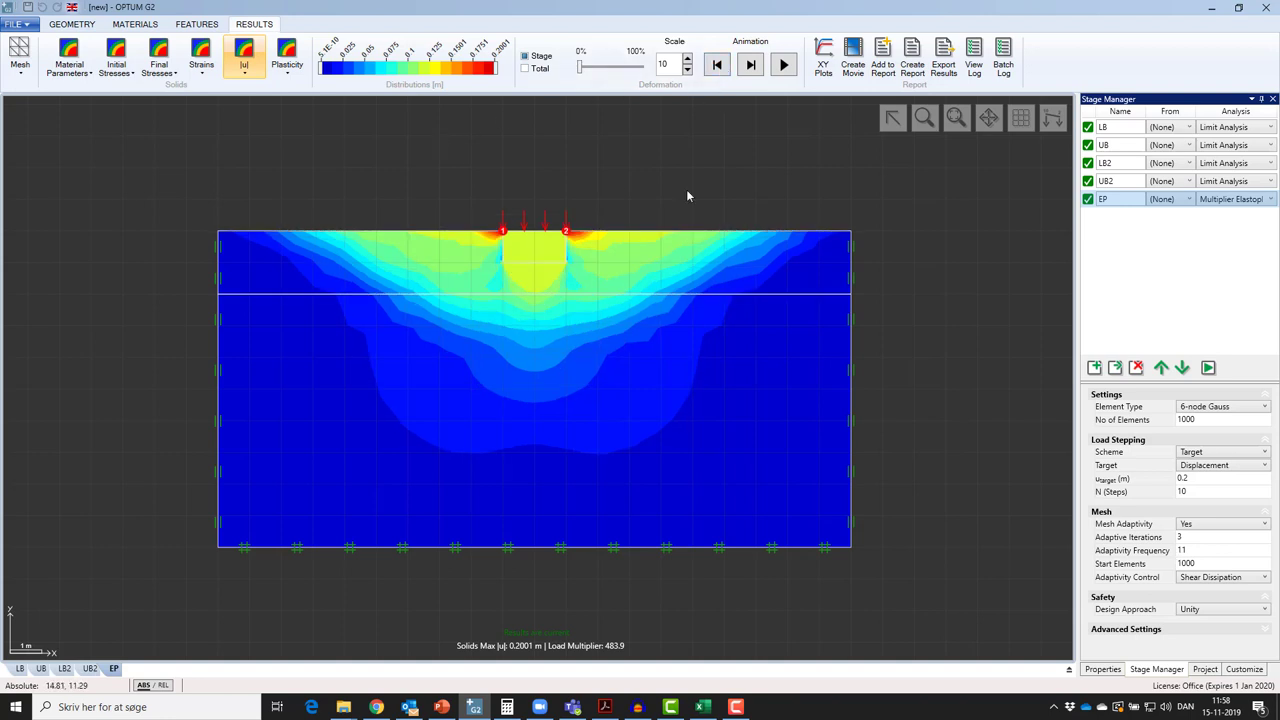
Step: Create an X-Y plot of the EP stage with |u| at Point 1 (Solid) against the global load multiplier
click(825, 55)
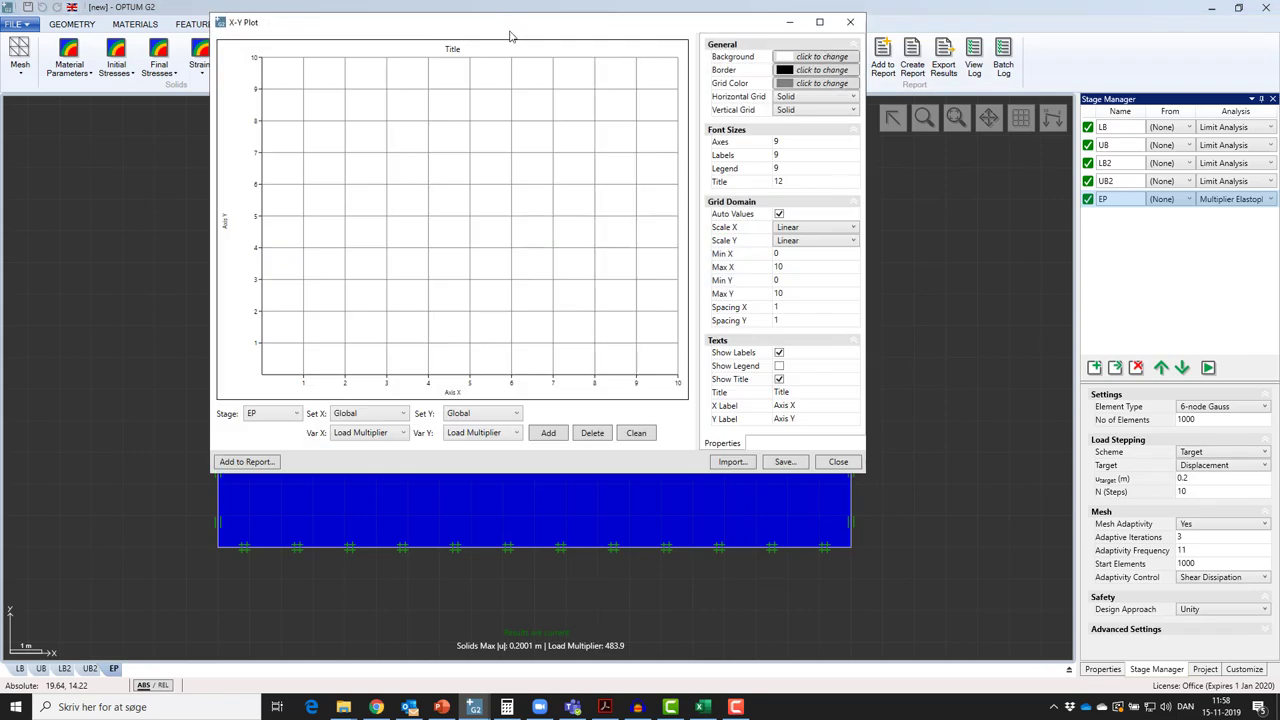
drag(506, 34, 514, 78)
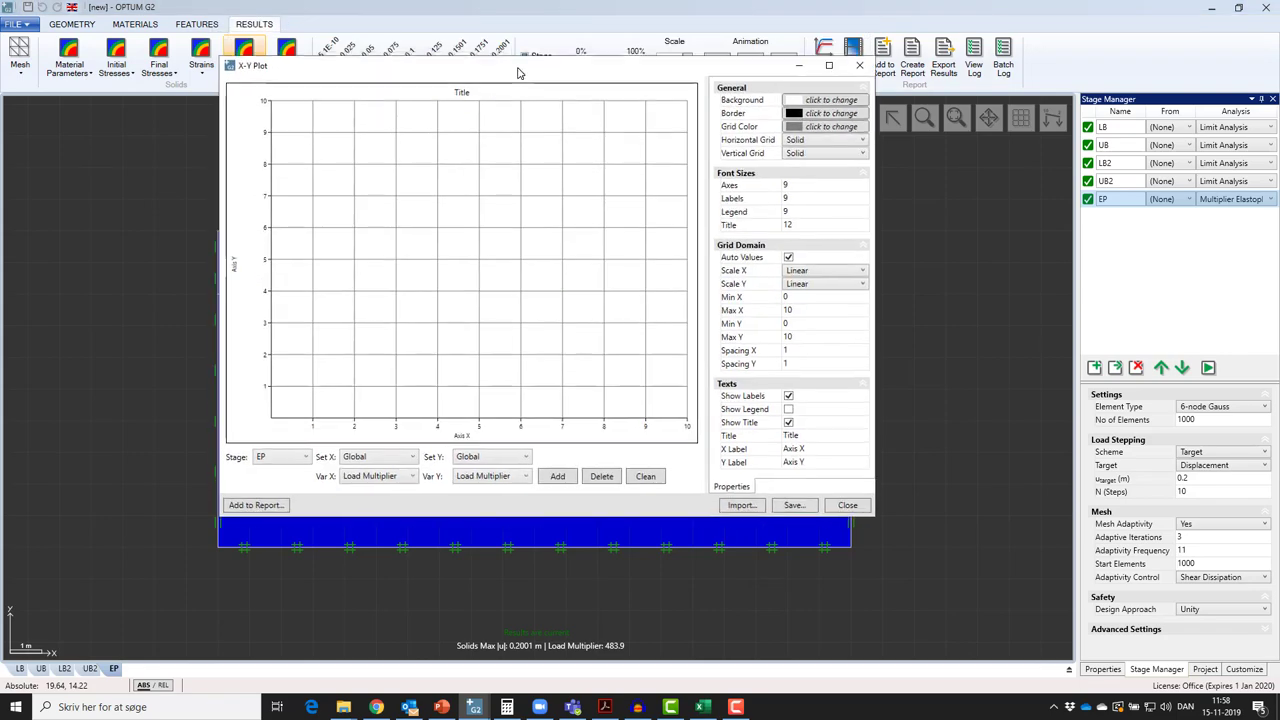
click(408, 458)
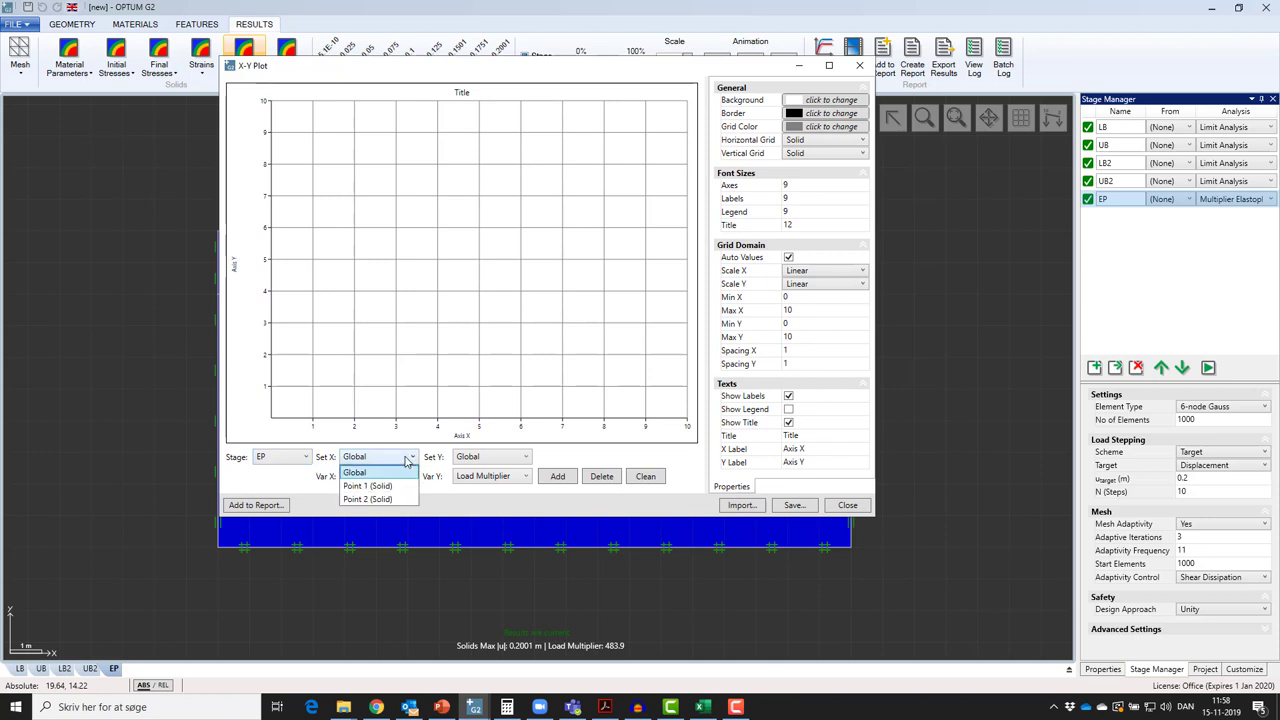
click(391, 489)
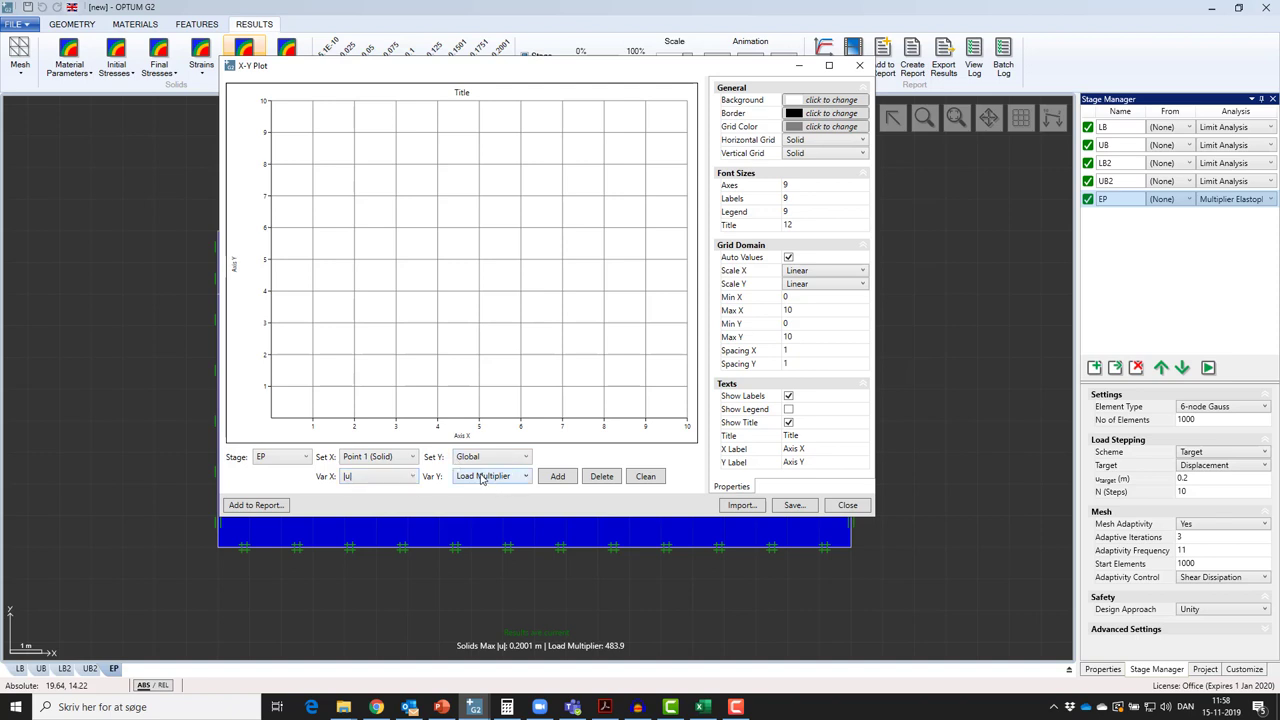
click(559, 479)
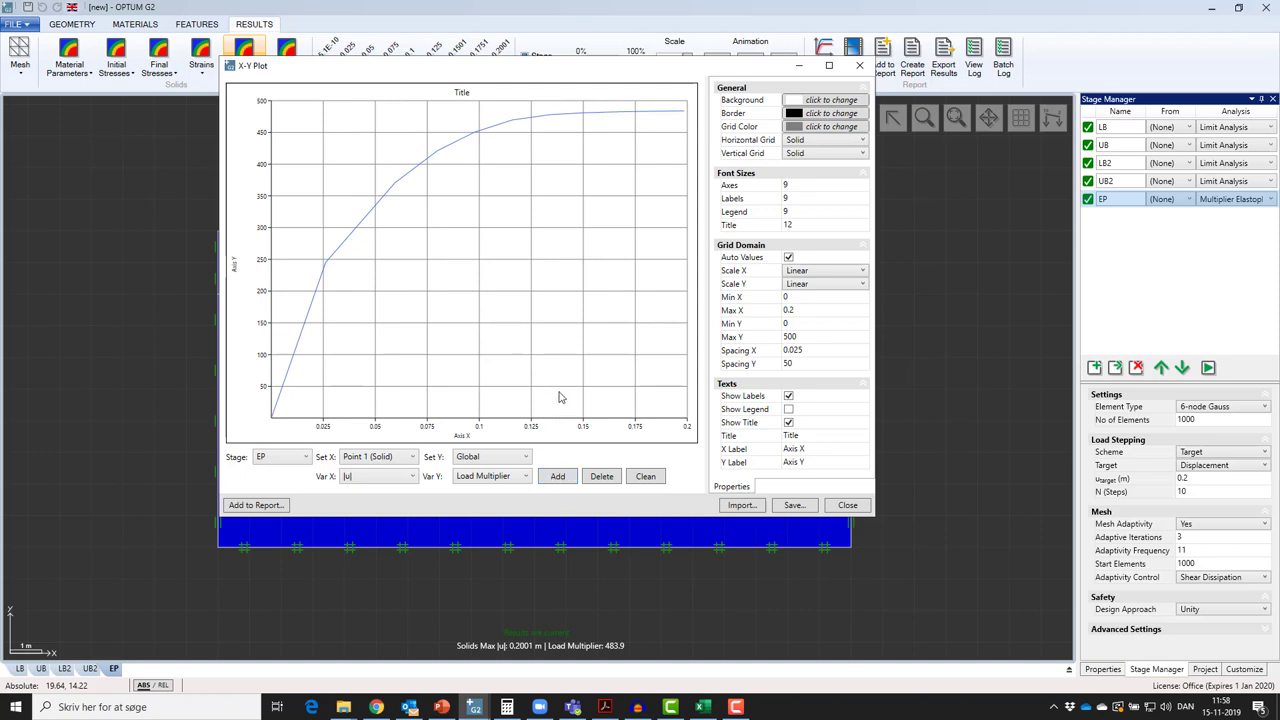
Step: Show the values along the load-displacement curve and select all rows of its data table
click(344, 243)
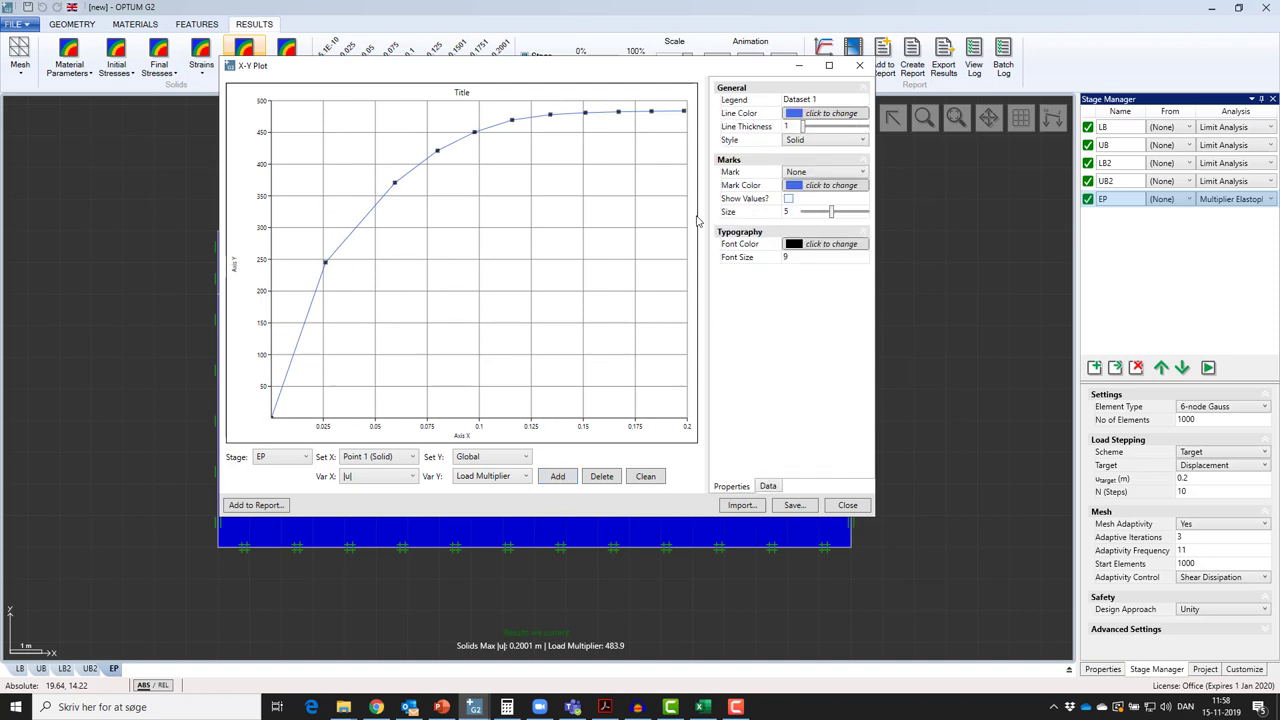
click(789, 199)
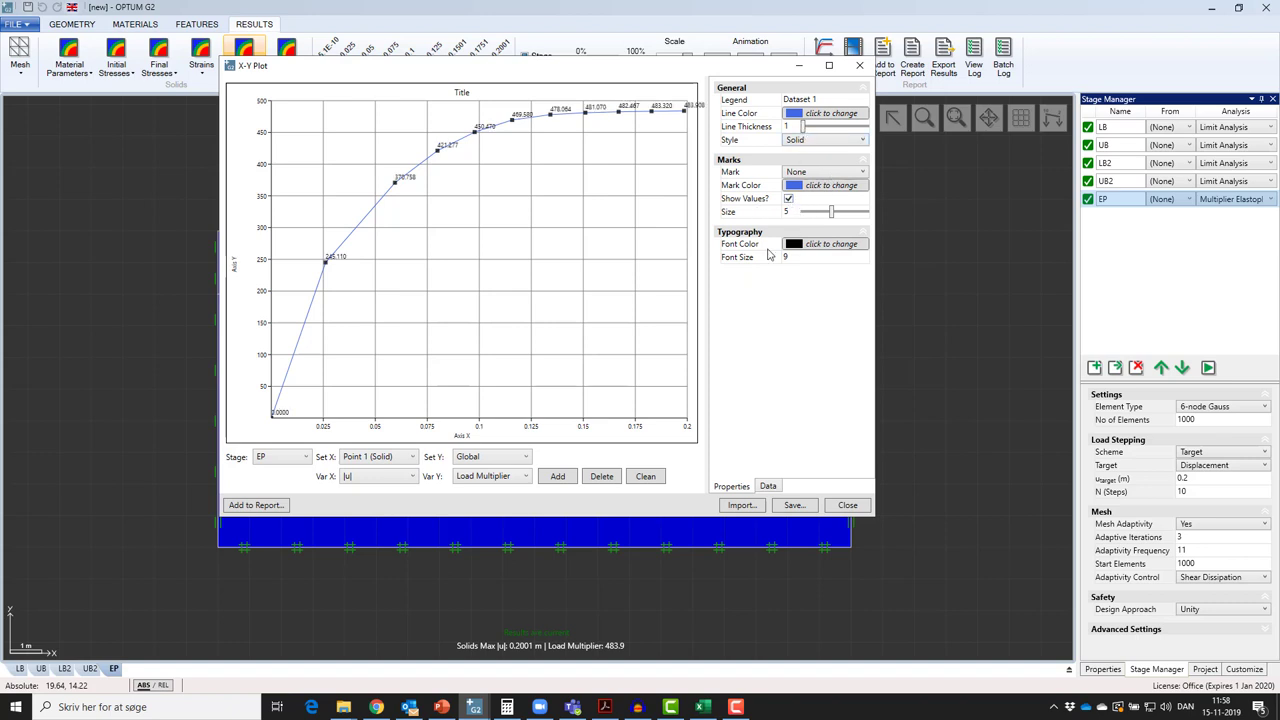
click(768, 487)
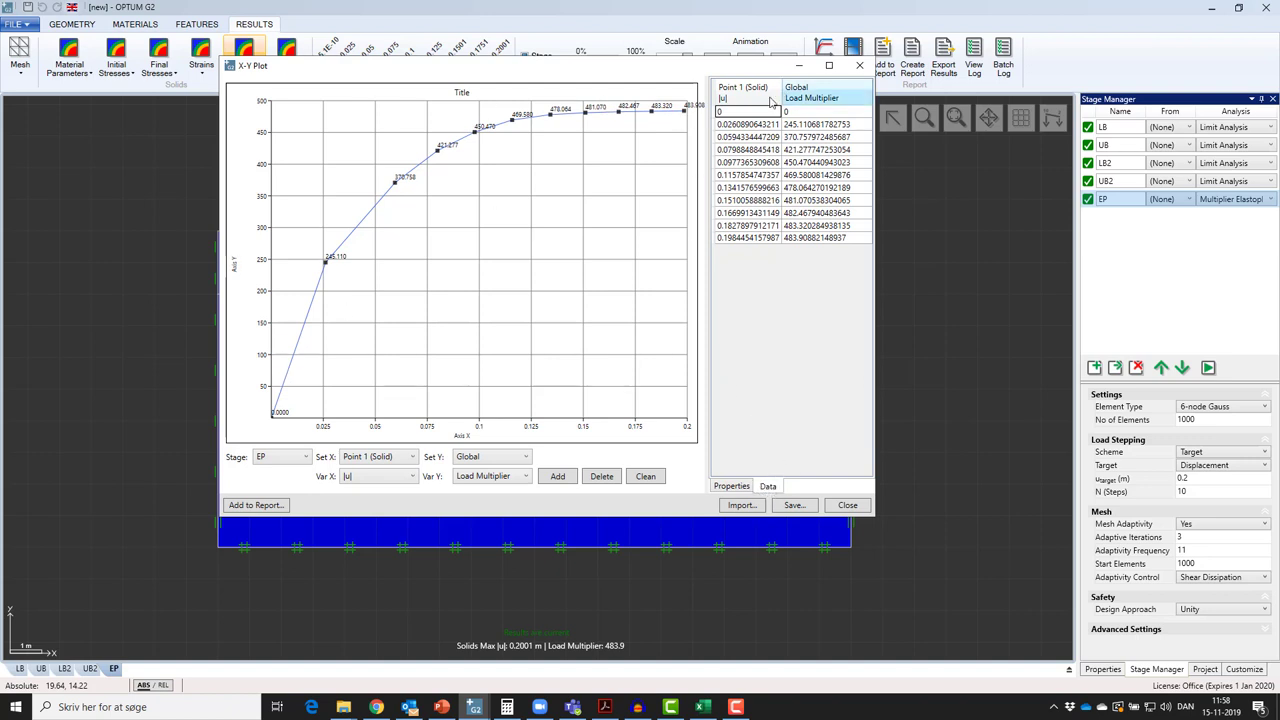
drag(790, 175, 797, 238)
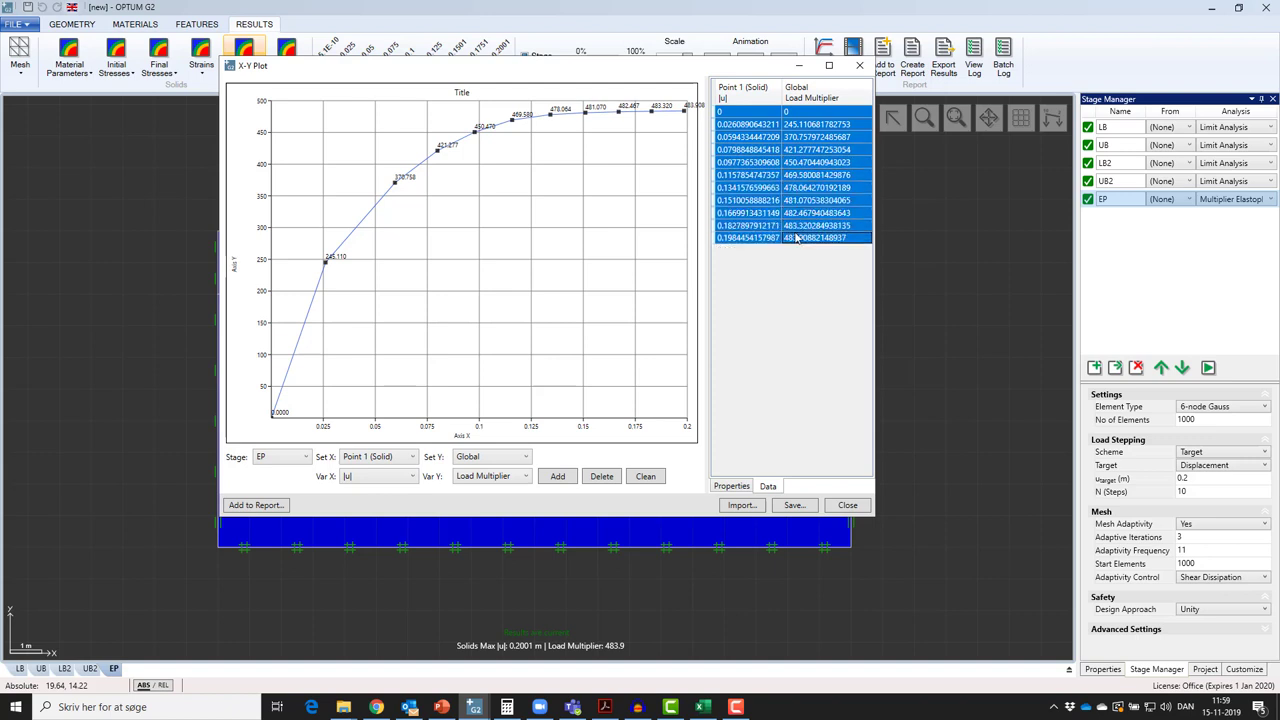